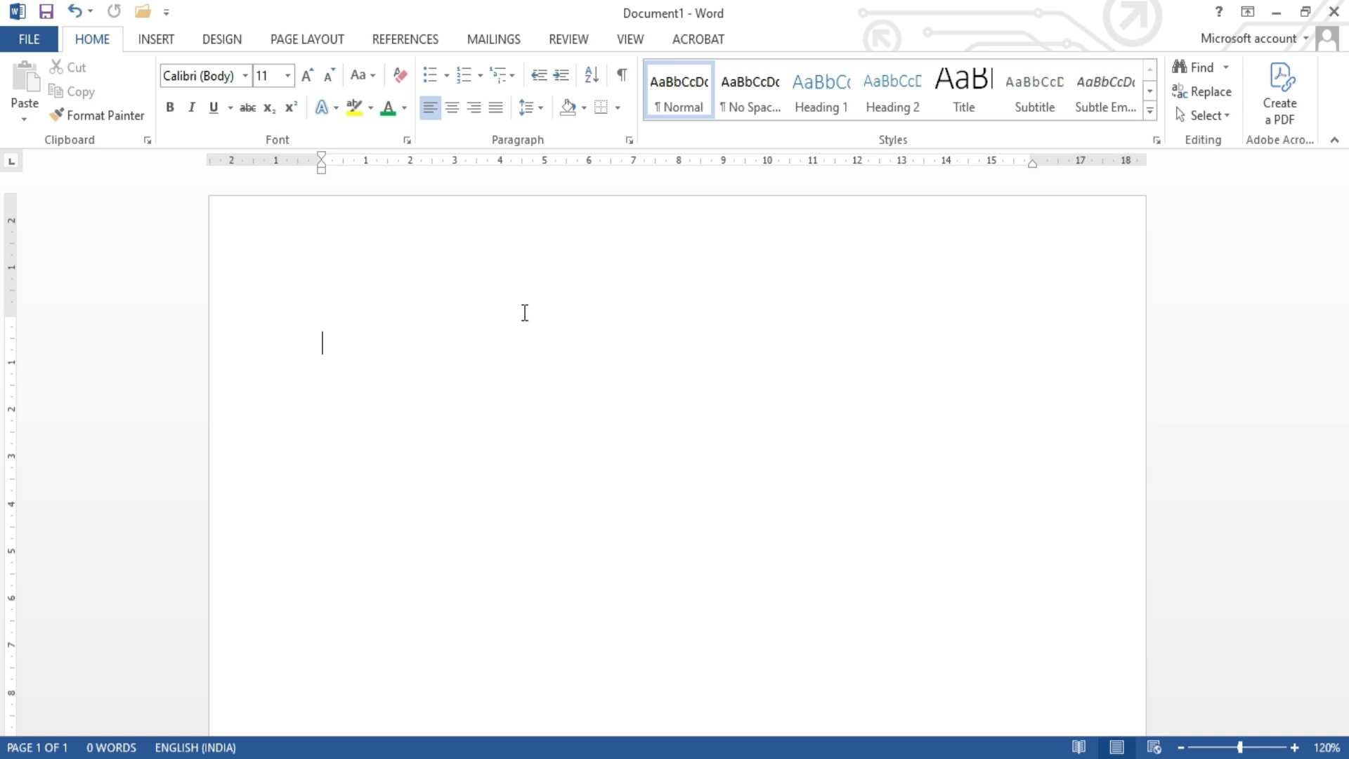
{"action": "key", "text": "alt+shift"}
{"action": "type", "text": "A"}
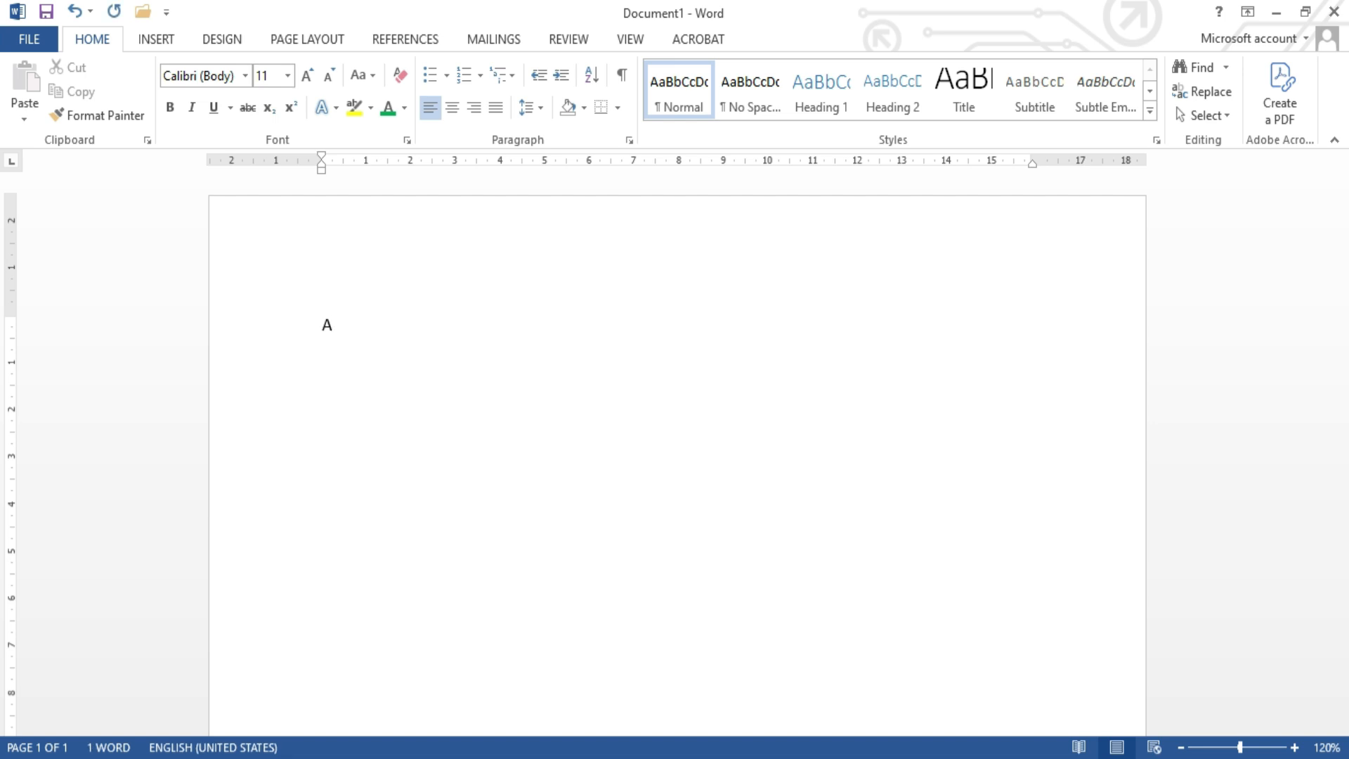
{"action": "key", "text": "BackSpace"}
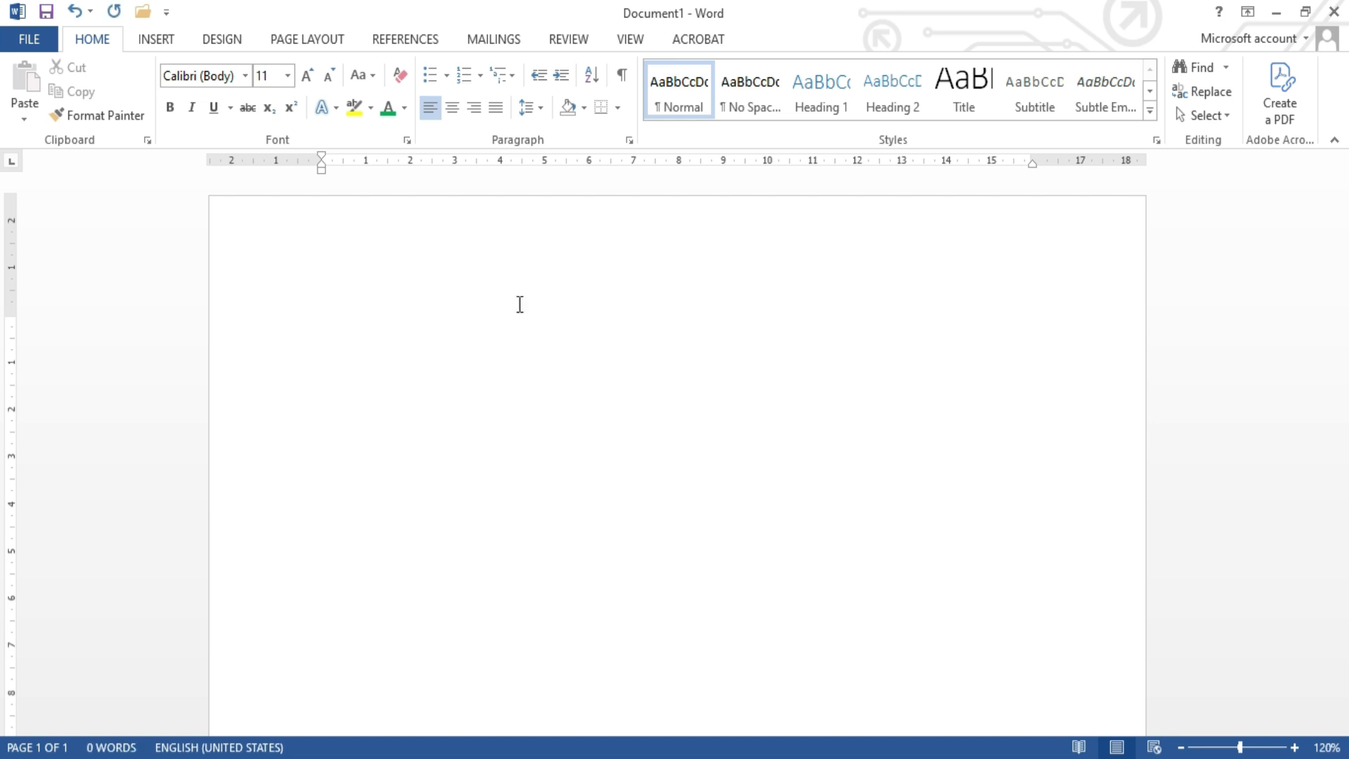
Step: Enlarge the font size to 90 and write "A2" on the blank page
{"action": "left_click", "coordinate": [309, 66]}
{"action": "left_click", "coordinate": [309, 66]}
{"action": "left_click", "coordinate": [309, 66]}
{"action": "left_click", "coordinate": [310, 67]}
{"action": "left_click", "coordinate": [309, 66]}
{"action": "left_click", "coordinate": [309, 66]}
{"action": "left_click", "coordinate": [309, 66]}
{"action": "left_click", "coordinate": [309, 66]}
{"action": "left_click", "coordinate": [309, 66]}
{"action": "left_click", "coordinate": [310, 66]}
{"action": "left_click", "coordinate": [309, 66]}
{"action": "left_click", "coordinate": [309, 66]}
{"action": "left_click", "coordinate": [309, 66]}
{"action": "left_click", "coordinate": [310, 66]}
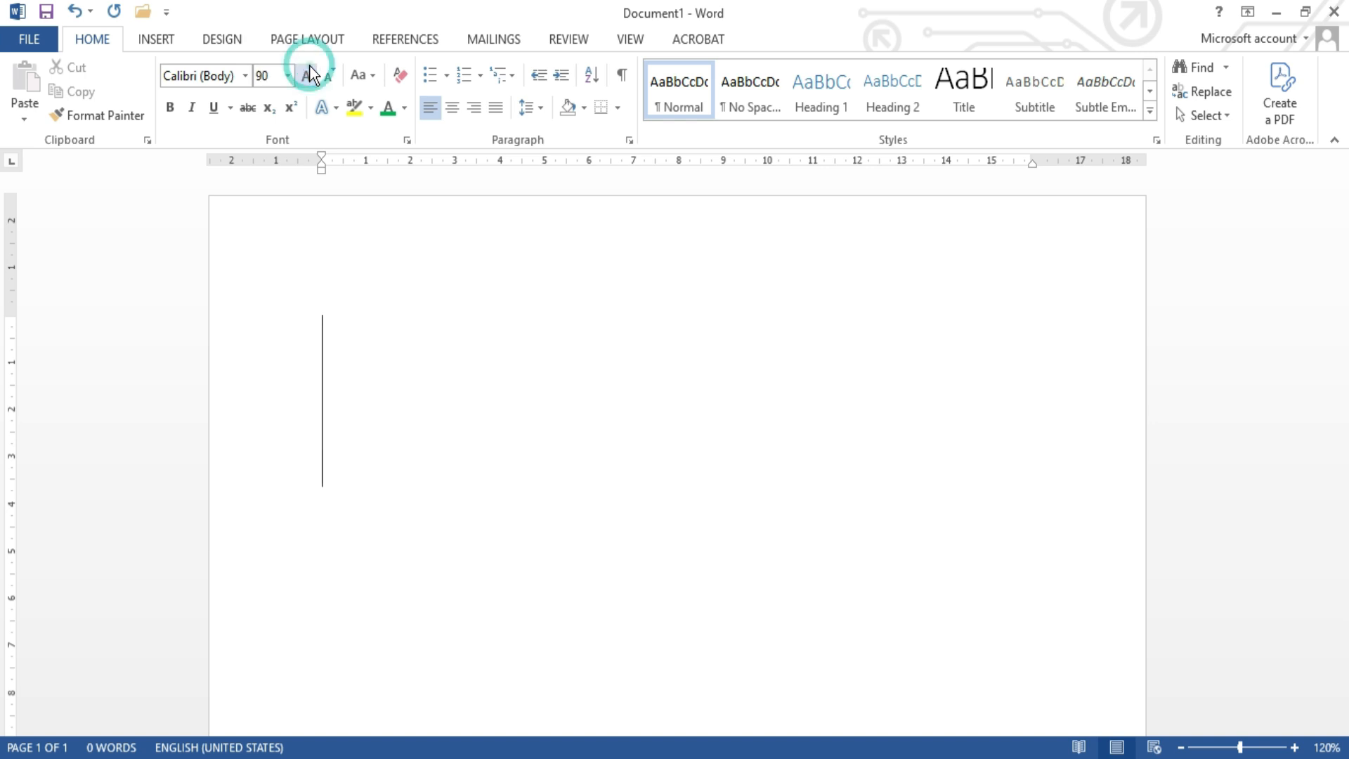
{"action": "type", "text": "a"}
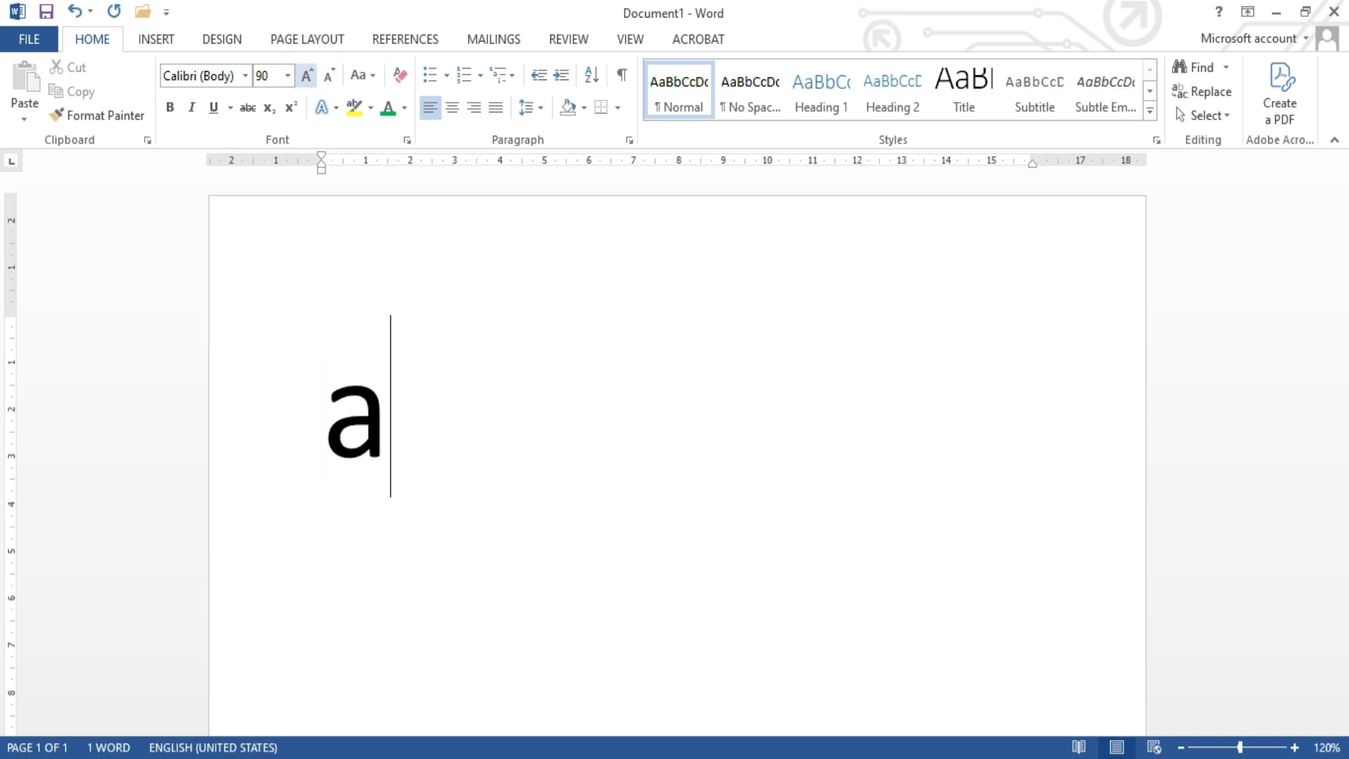
{"action": "key", "text": "BackSpace"}
{"action": "type", "text": "A"}
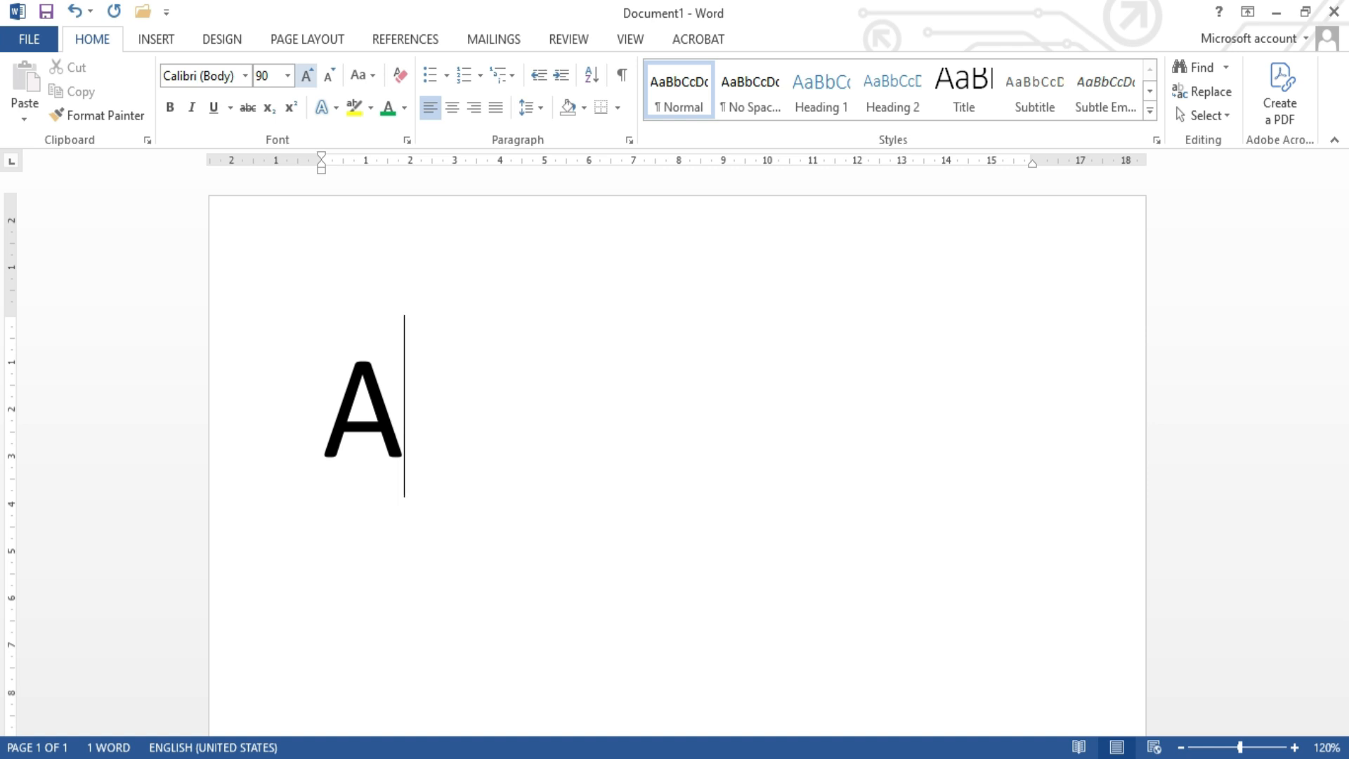
{"action": "type", "text": "2"}
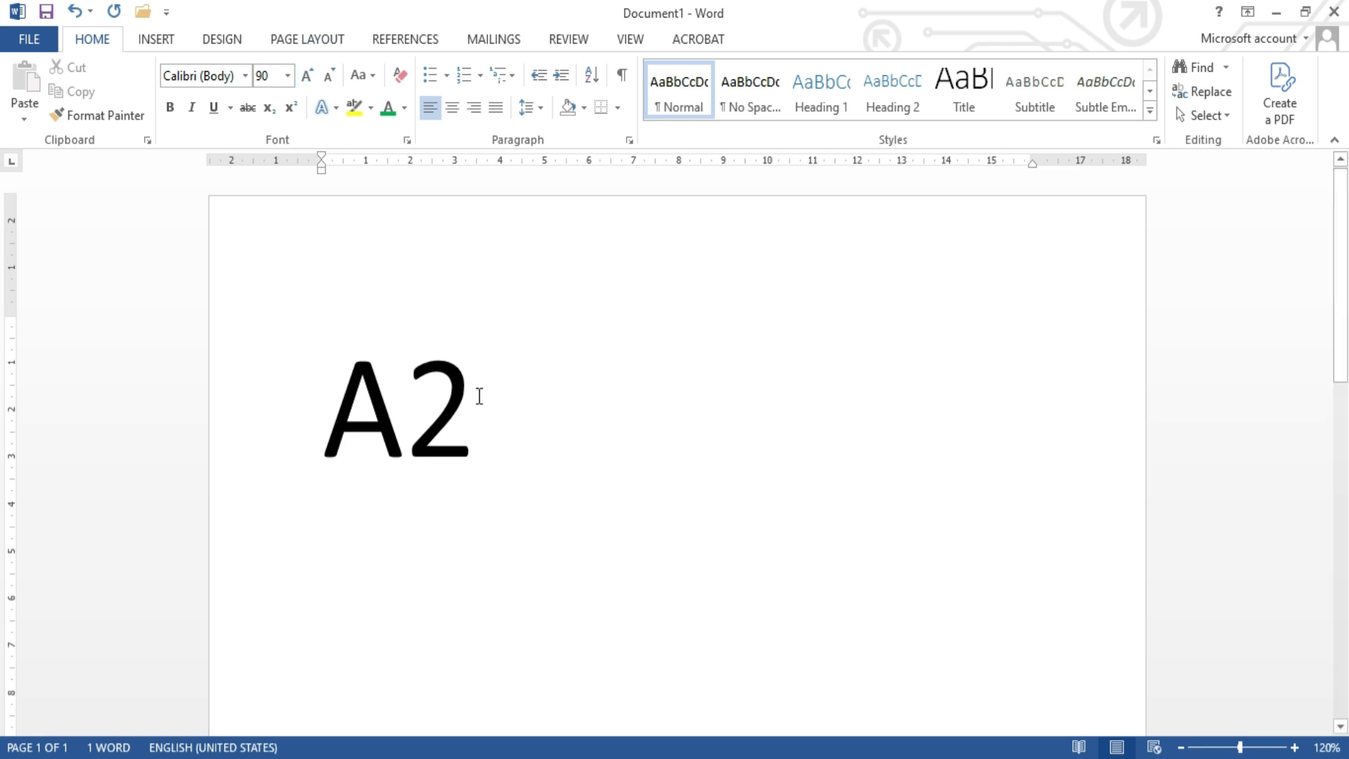
Step: Format the 2 after the A as superscript
{"action": "left_click_drag", "start_coordinate": [480, 396], "coordinate": [425, 391]}
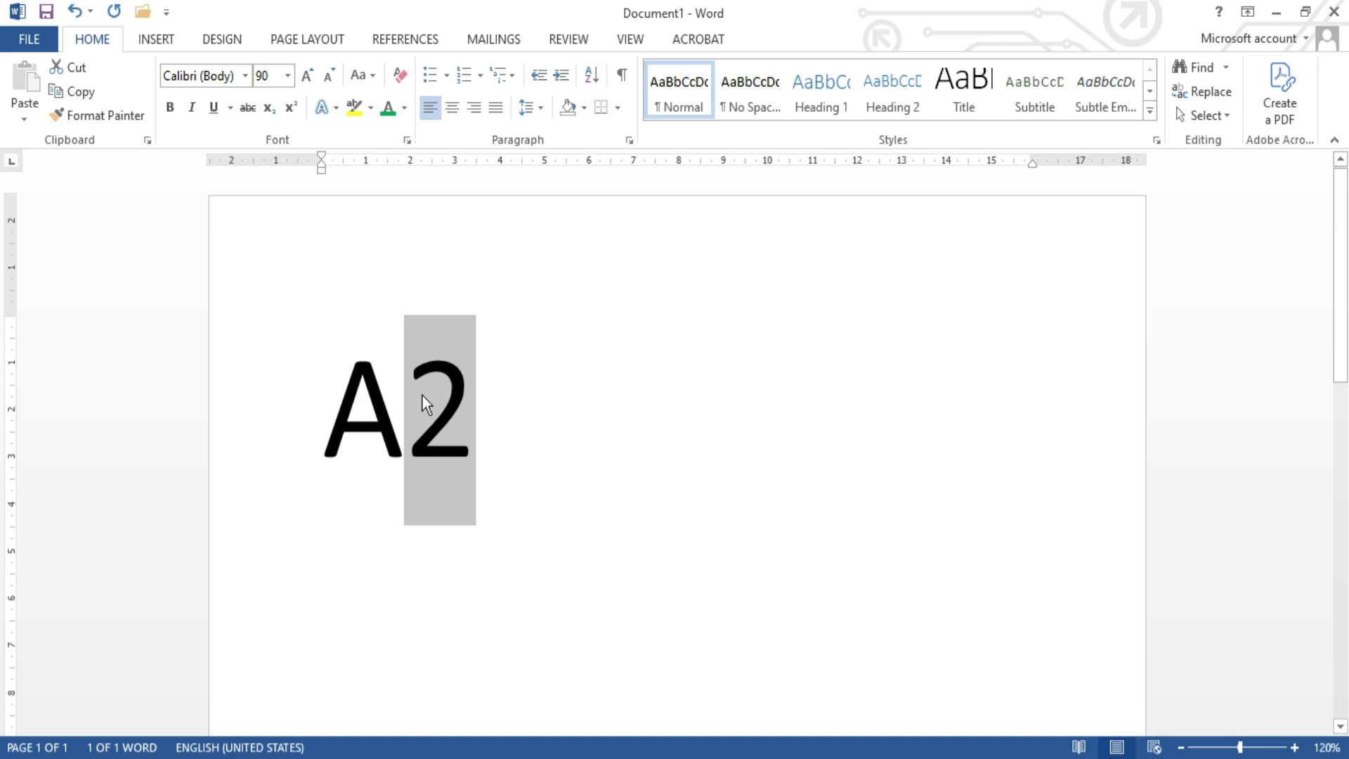
{"action": "left_click", "coordinate": [296, 113]}
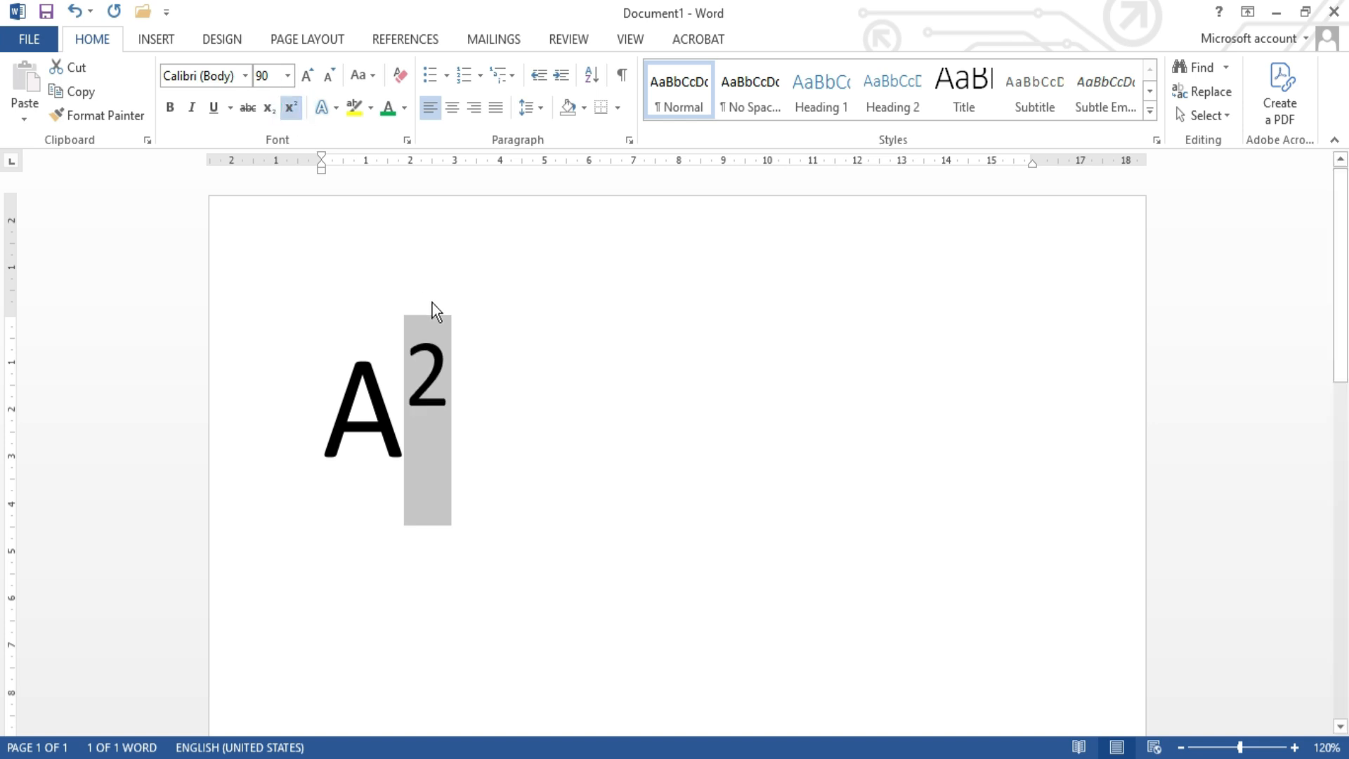
{"action": "left_click", "coordinate": [460, 388]}
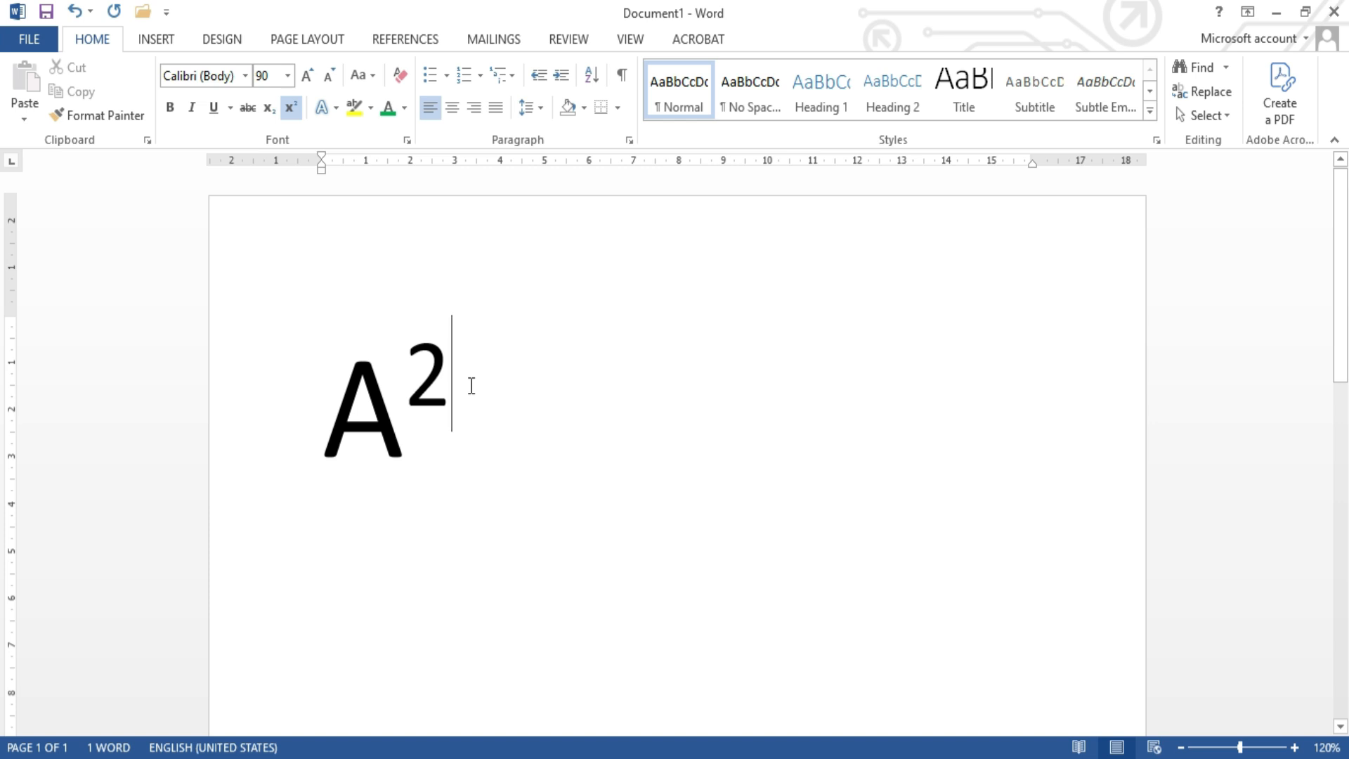
{"action": "type", "text": "+"}
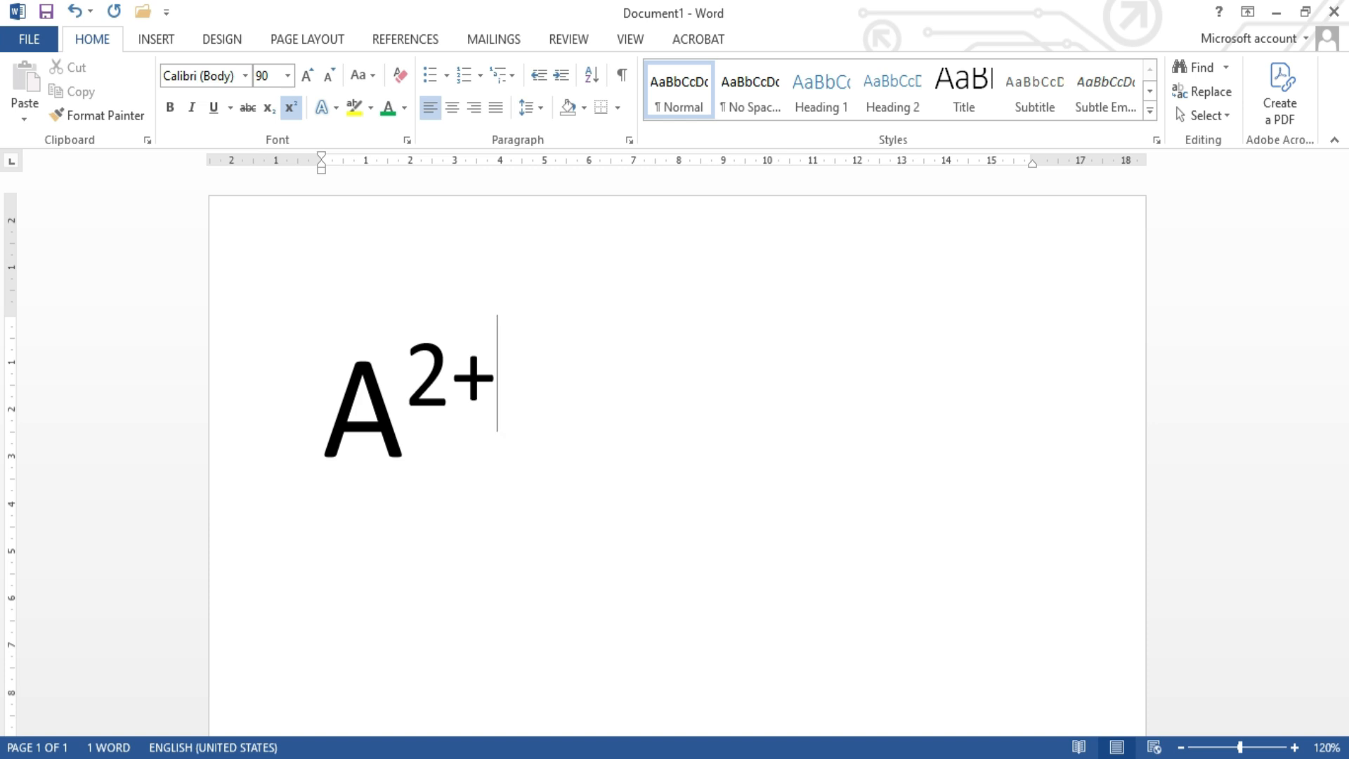
{"action": "key", "text": "BackSpace"}
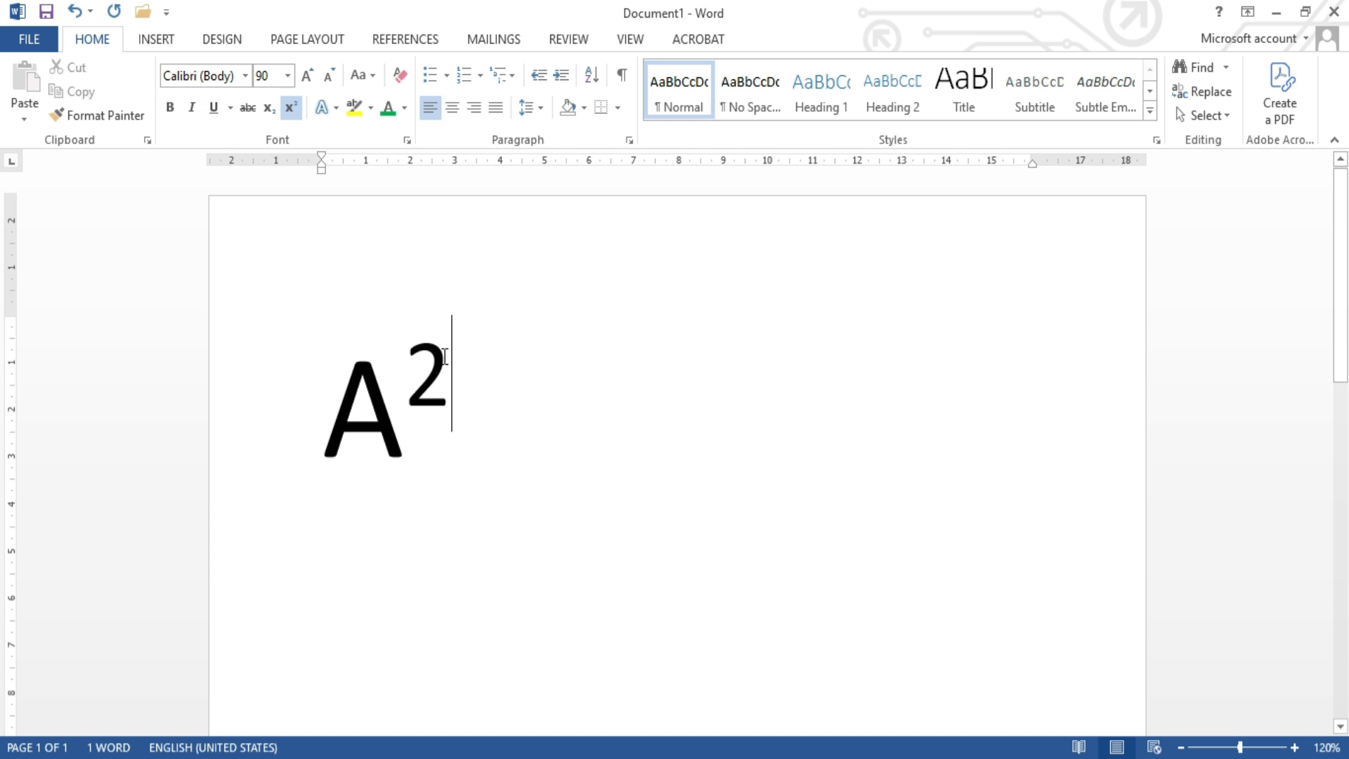
{"action": "left_click_drag", "start_coordinate": [446, 358], "coordinate": [415, 372]}
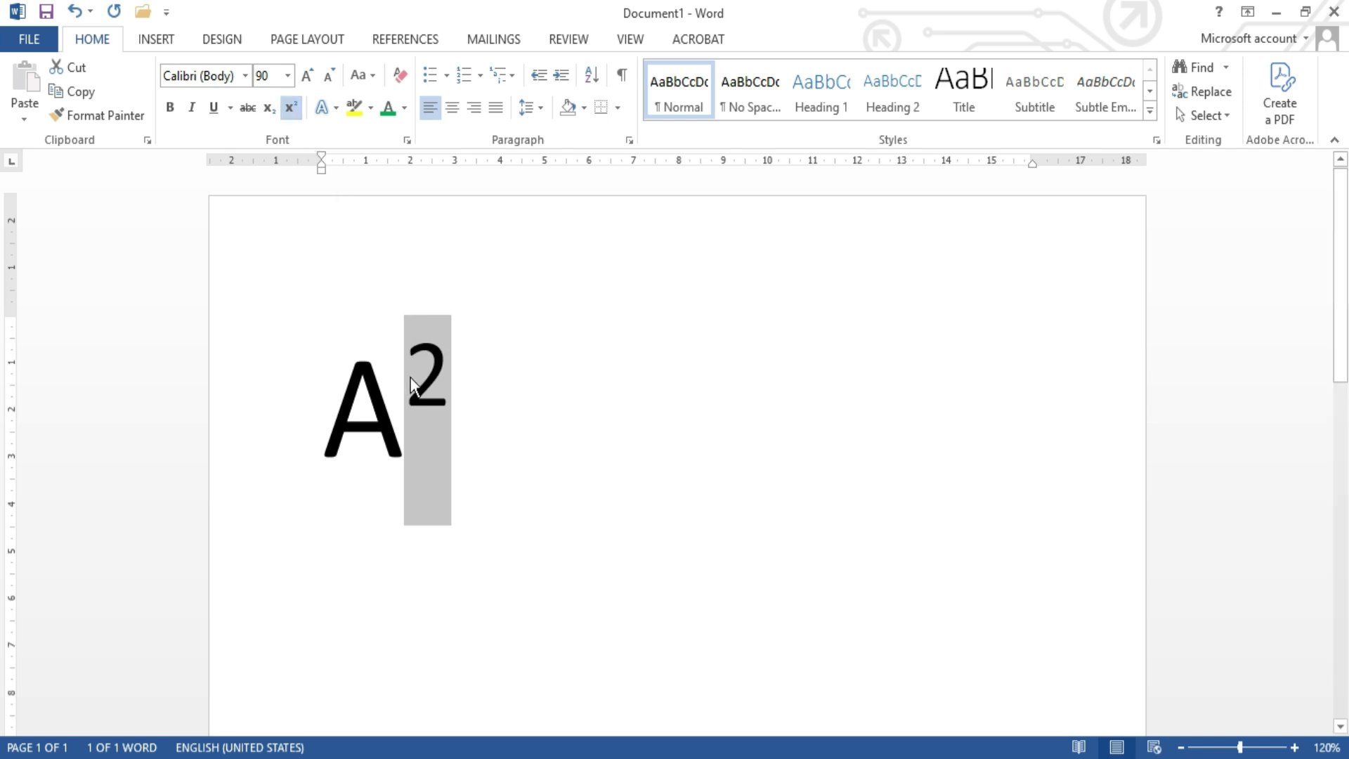
{"action": "left_click", "coordinate": [453, 375]}
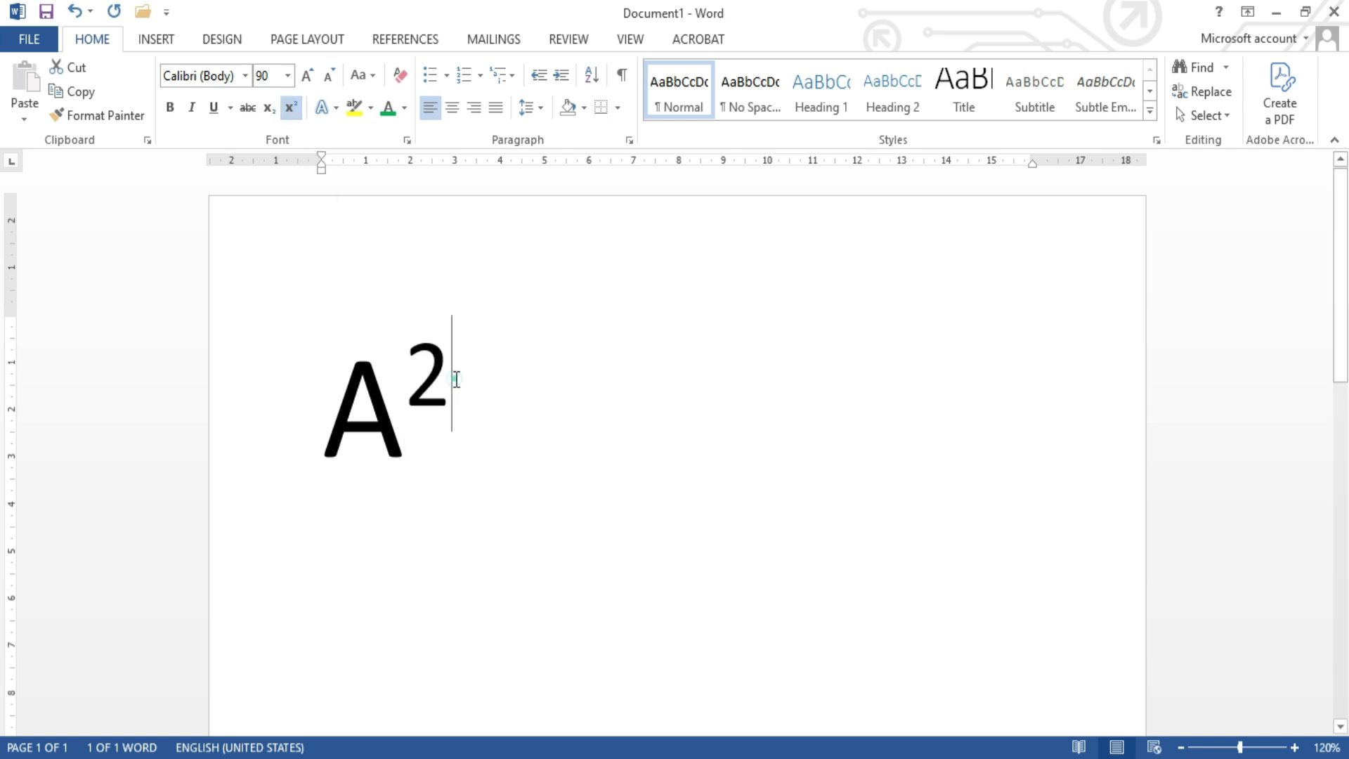
Step: Turn superscript off after the squared A and continue the expression with "+B2" in normal text
{"action": "left_click", "coordinate": [294, 109]}
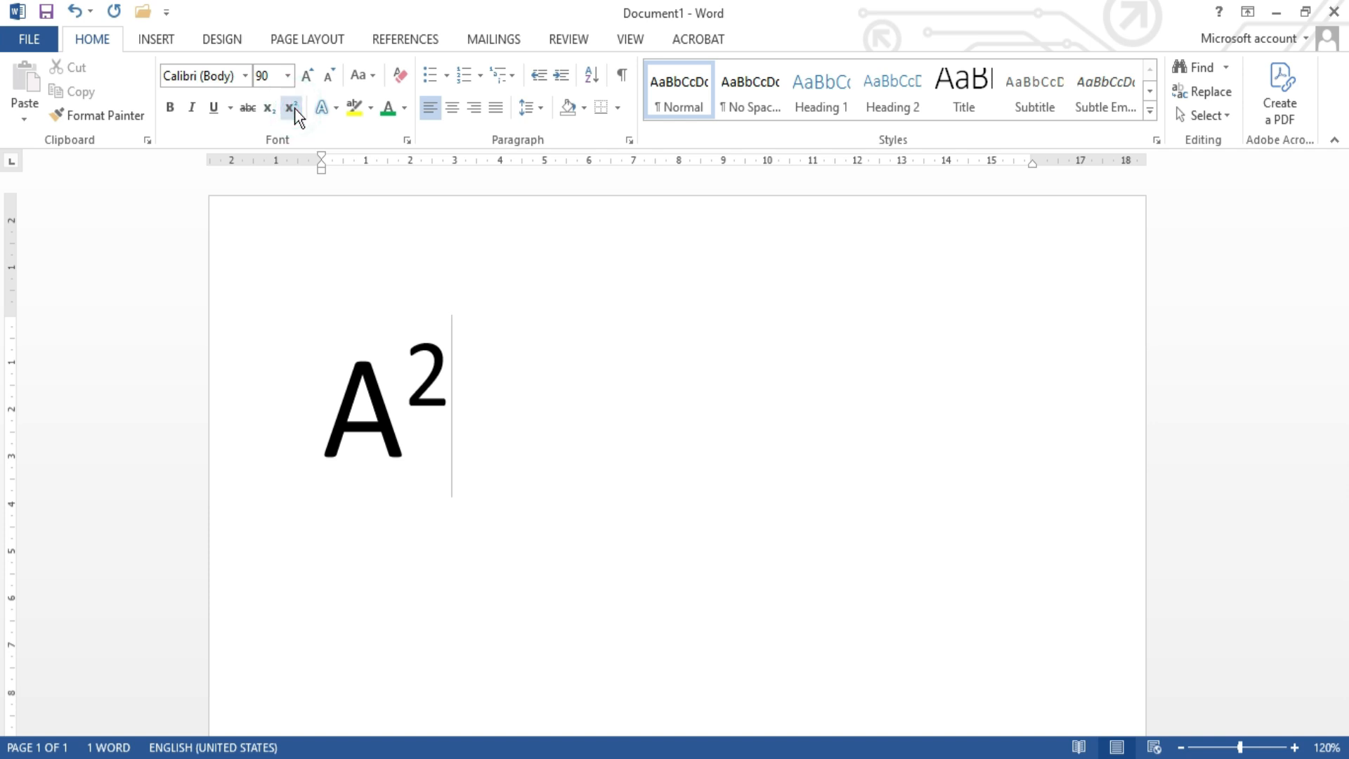
{"action": "type", "text": "+B"}
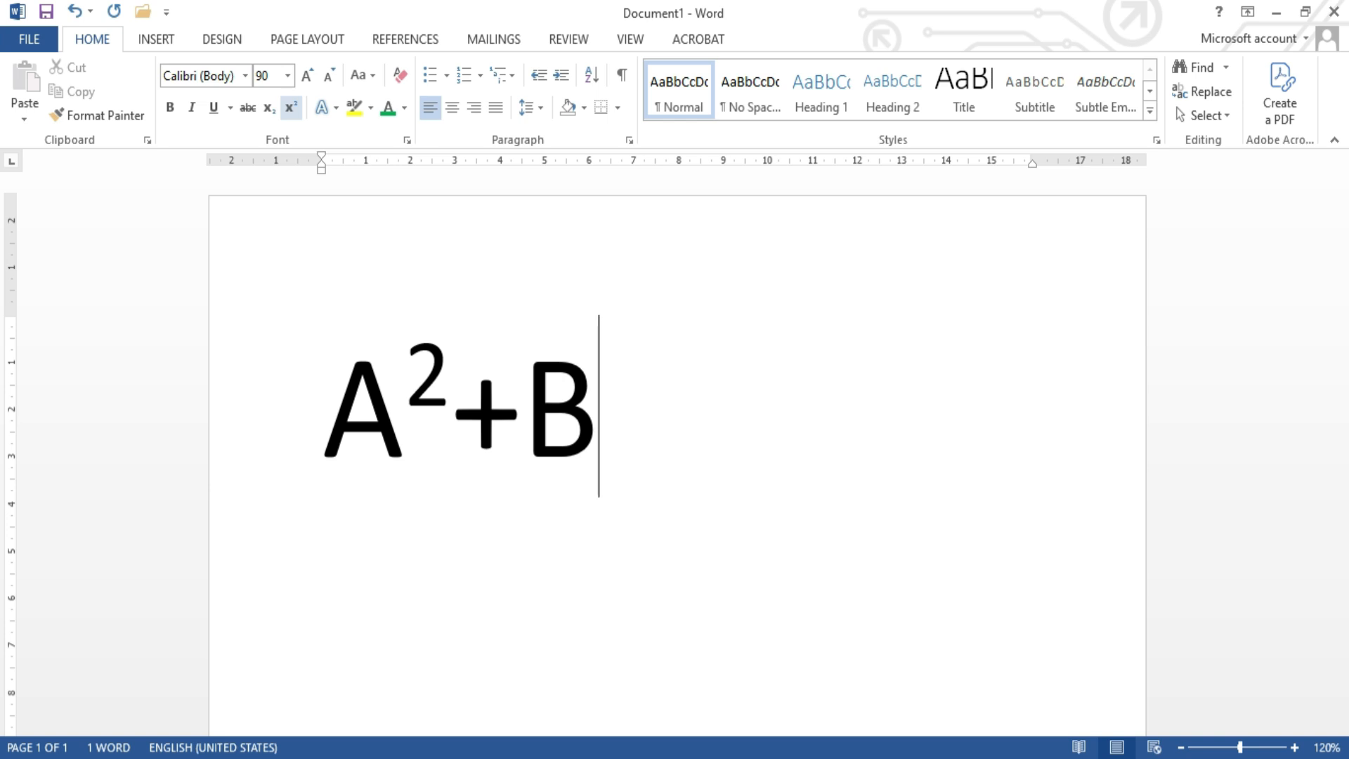
{"action": "type", "text": "2"}
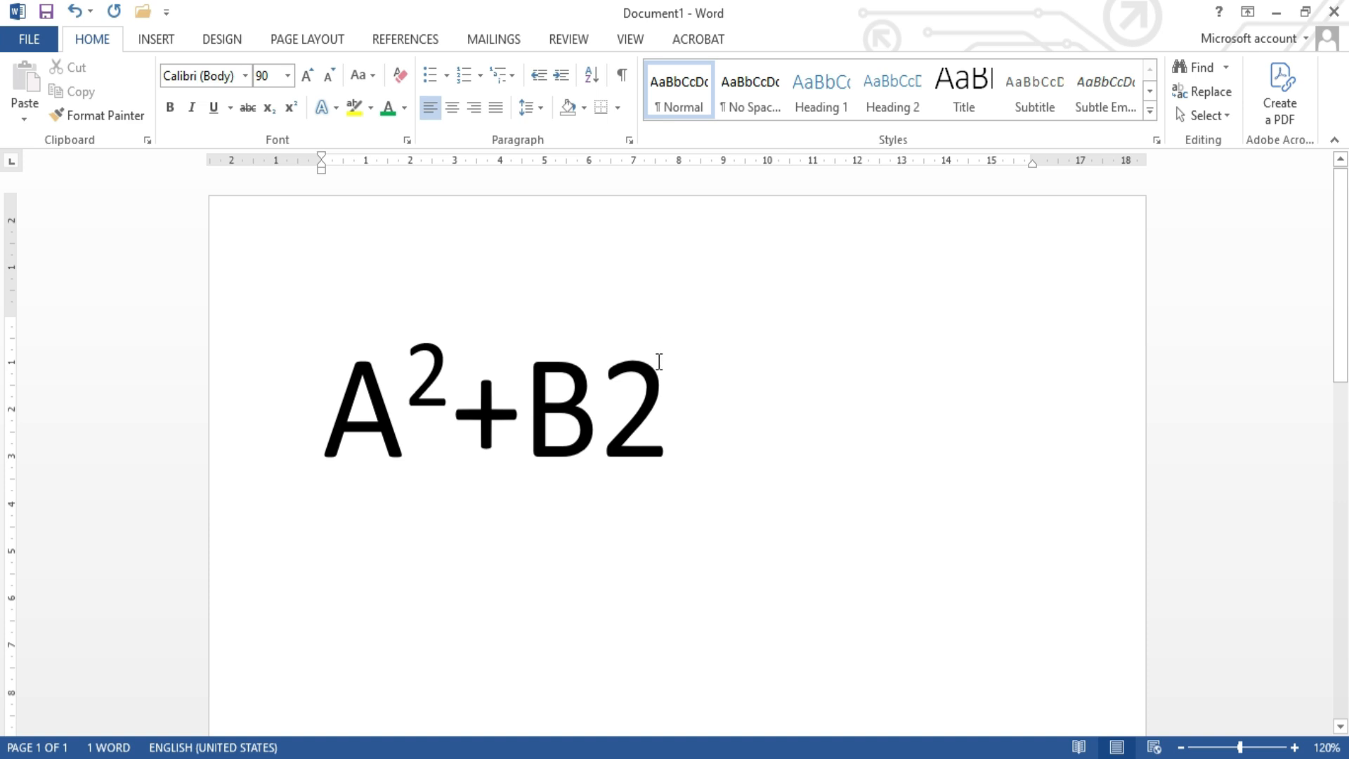
Step: Format the 2 after the B as superscript
{"action": "left_click_drag", "start_coordinate": [660, 383], "coordinate": [601, 383]}
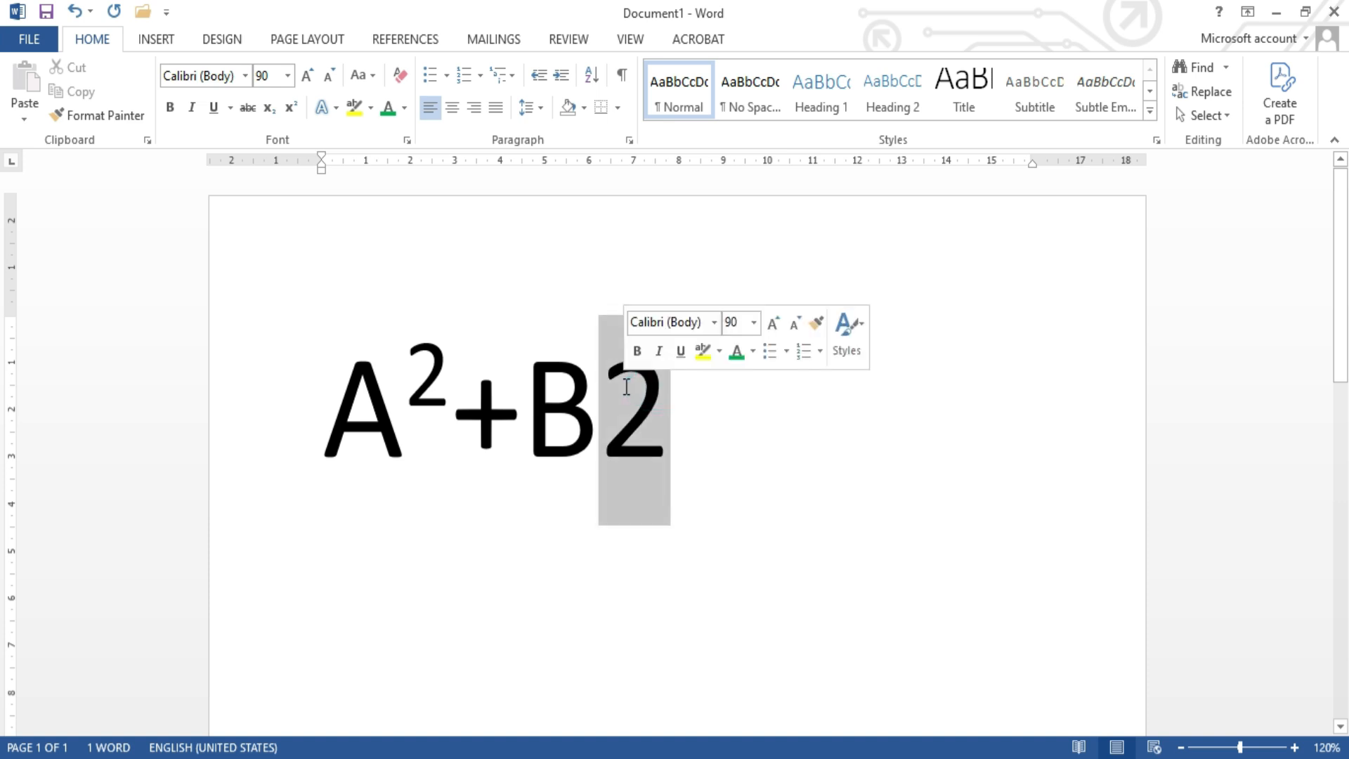
{"action": "left_click", "coordinate": [293, 115]}
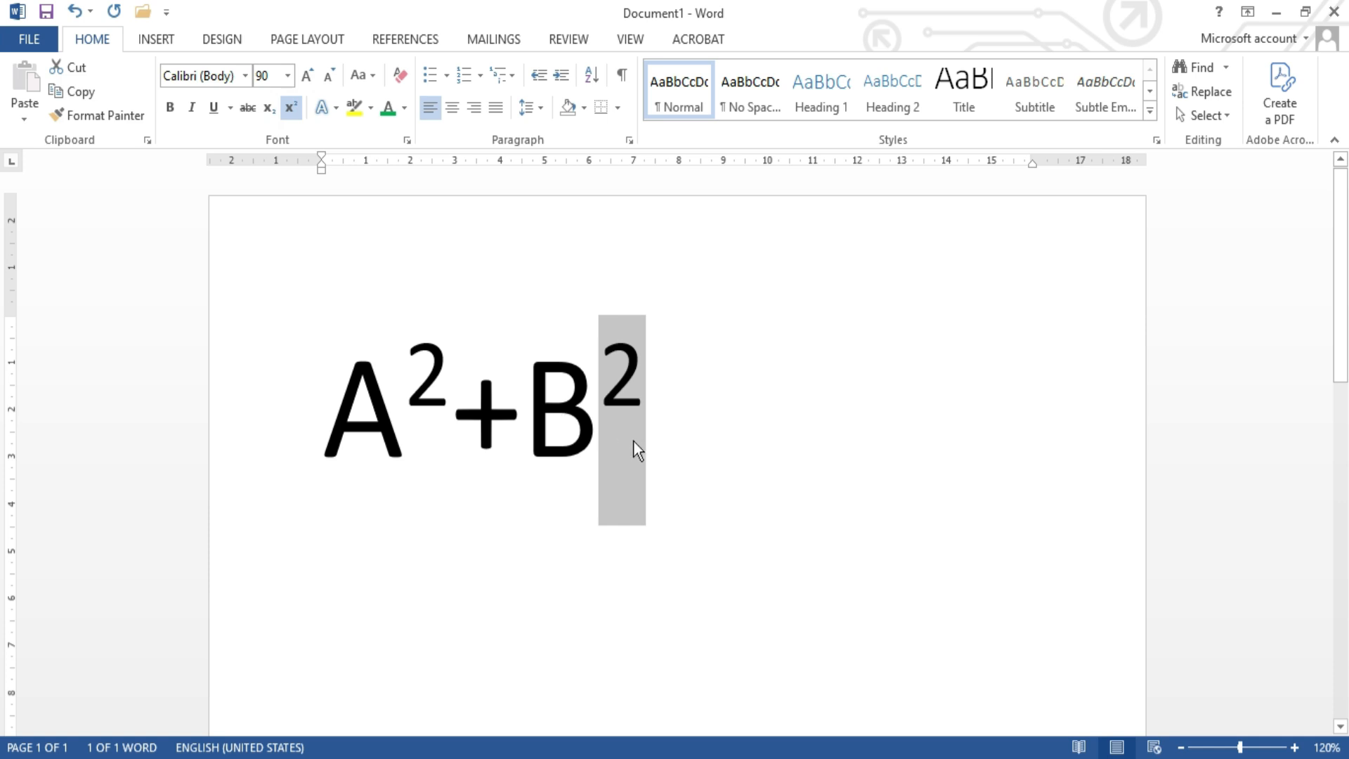
{"action": "left_click", "coordinate": [660, 385]}
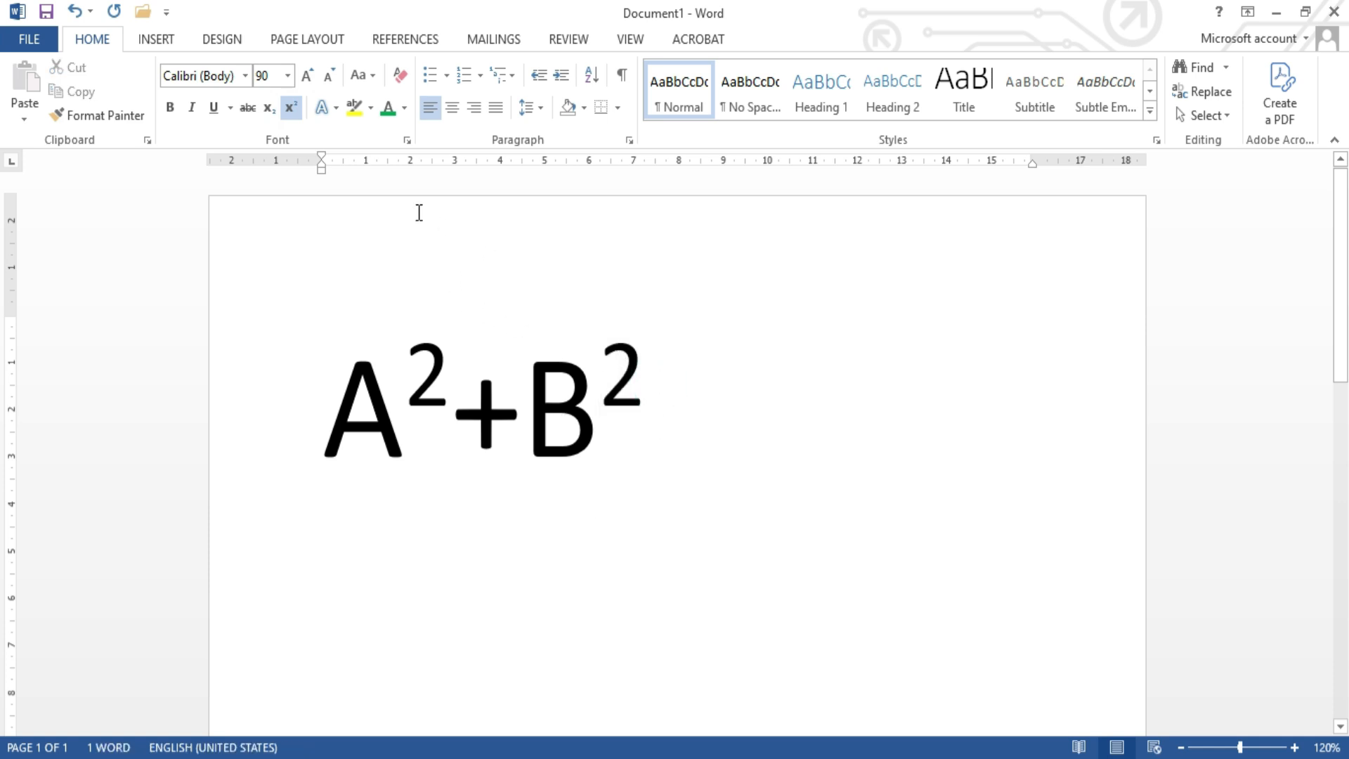
Step: Turn superscript off and write "H2O" on a new line below the expression
{"action": "left_click", "coordinate": [291, 108]}
{"action": "key", "text": "Return"}
{"action": "scroll", "coordinate": [675, 450], "scroll_direction": "down", "scroll_amount": 3}
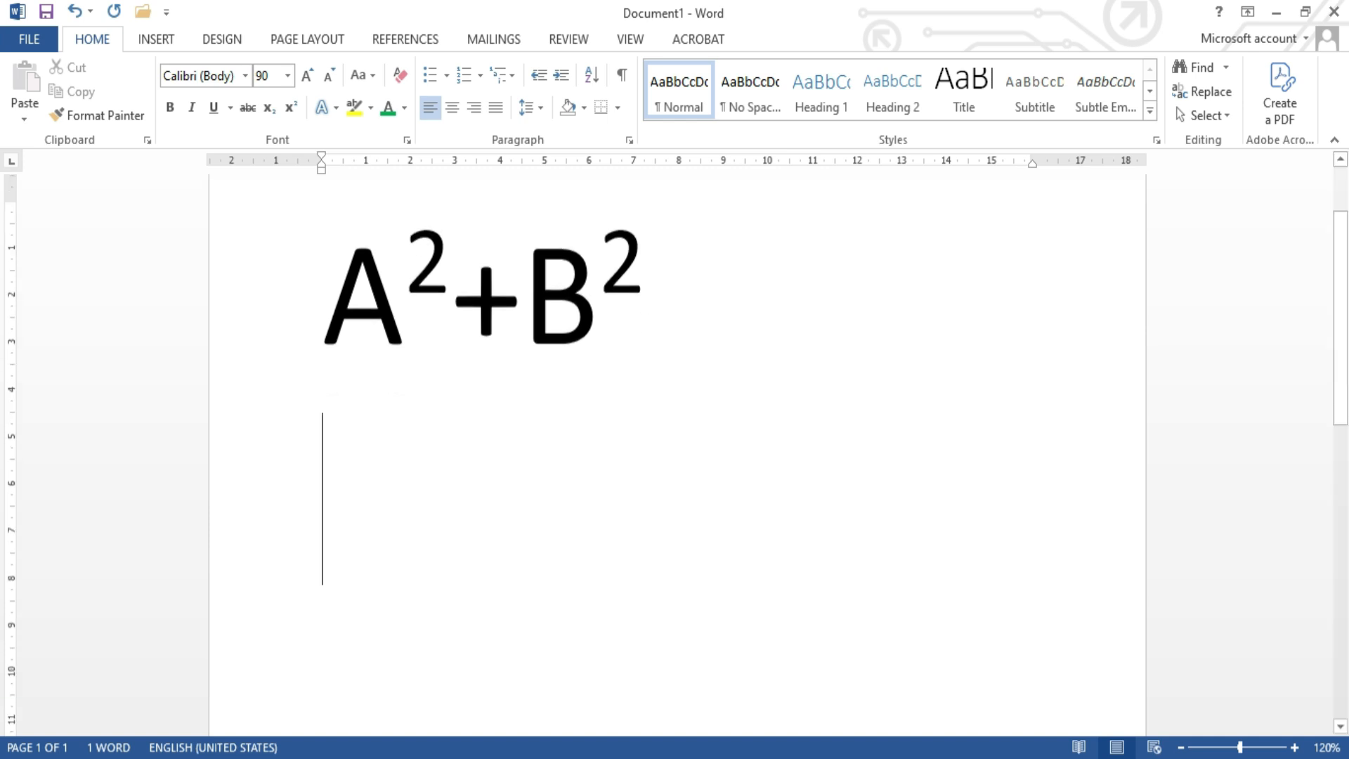
{"action": "scroll", "coordinate": [675, 450], "scroll_direction": "up", "scroll_amount": 1}
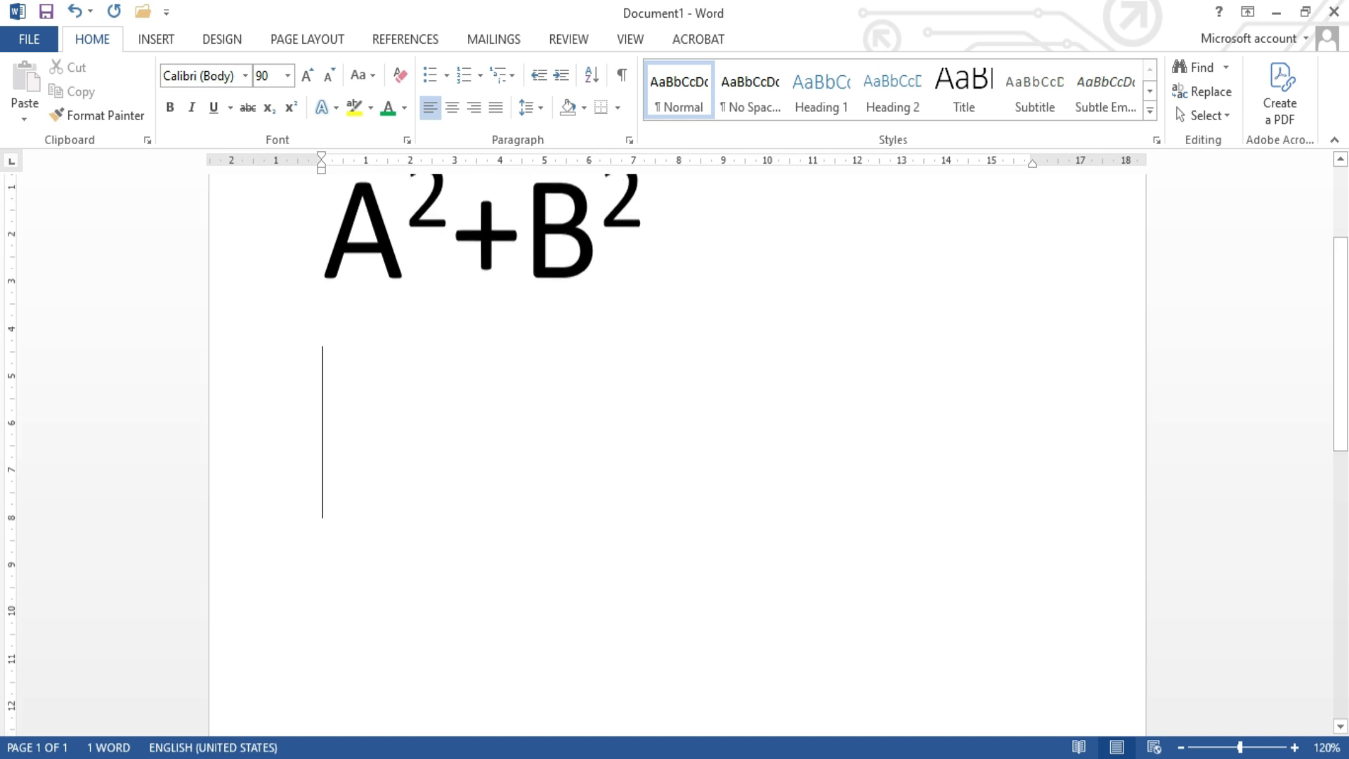
{"action": "scroll", "coordinate": [675, 449], "scroll_direction": "up", "scroll_amount": 1}
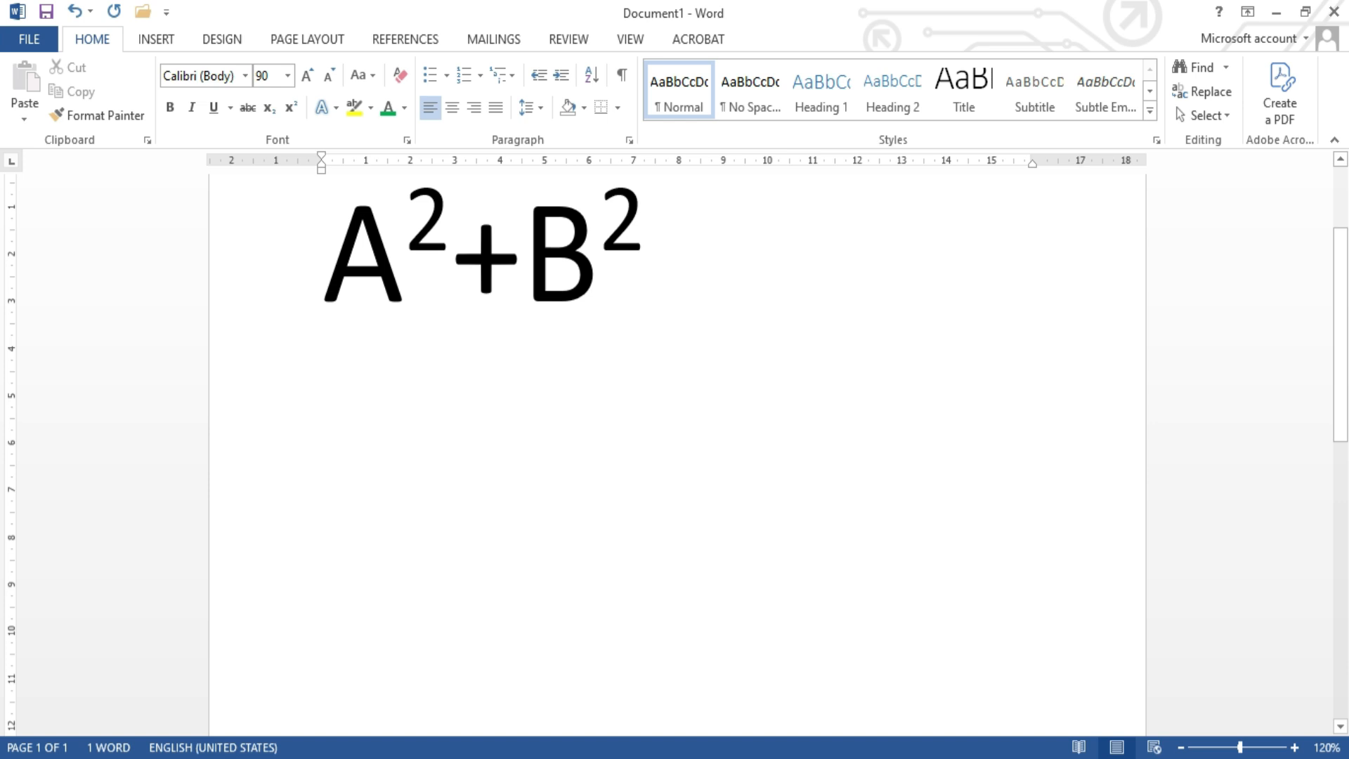
{"action": "type", "text": "H"}
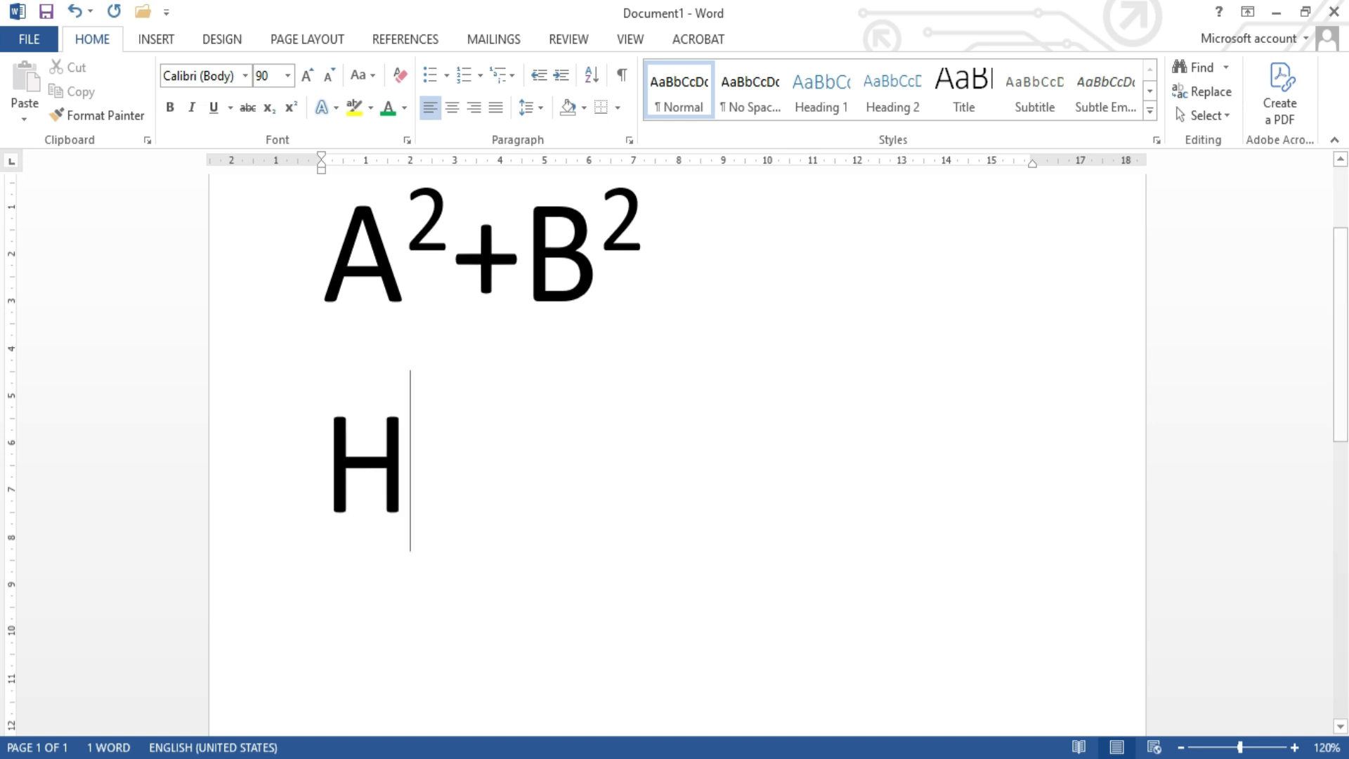
{"action": "type", "text": "2"}
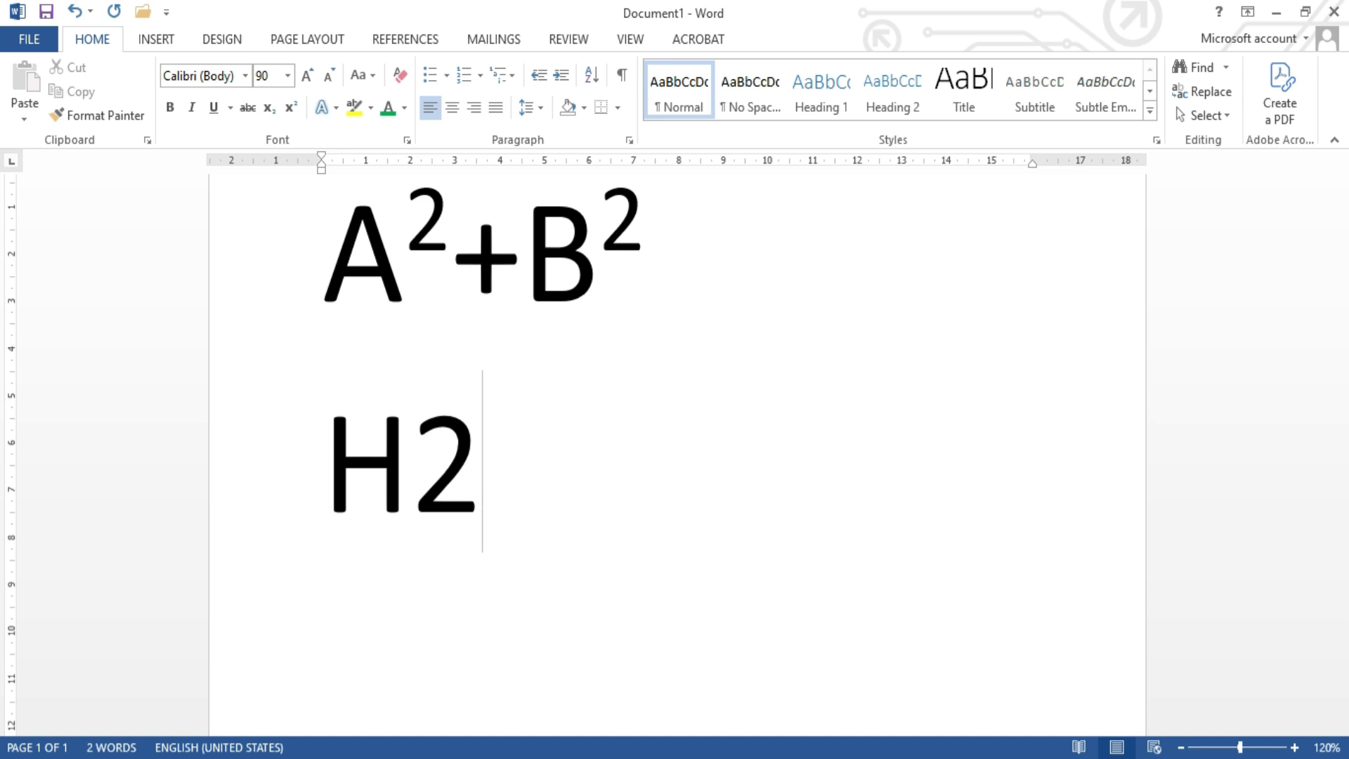
{"action": "type", "text": "O"}
Step: Format the 2 in H2O as subscript, undoing any accidental move of the character
{"action": "left_click", "coordinate": [481, 445]}
{"action": "left_click_drag", "start_coordinate": [481, 445], "coordinate": [437, 449]}
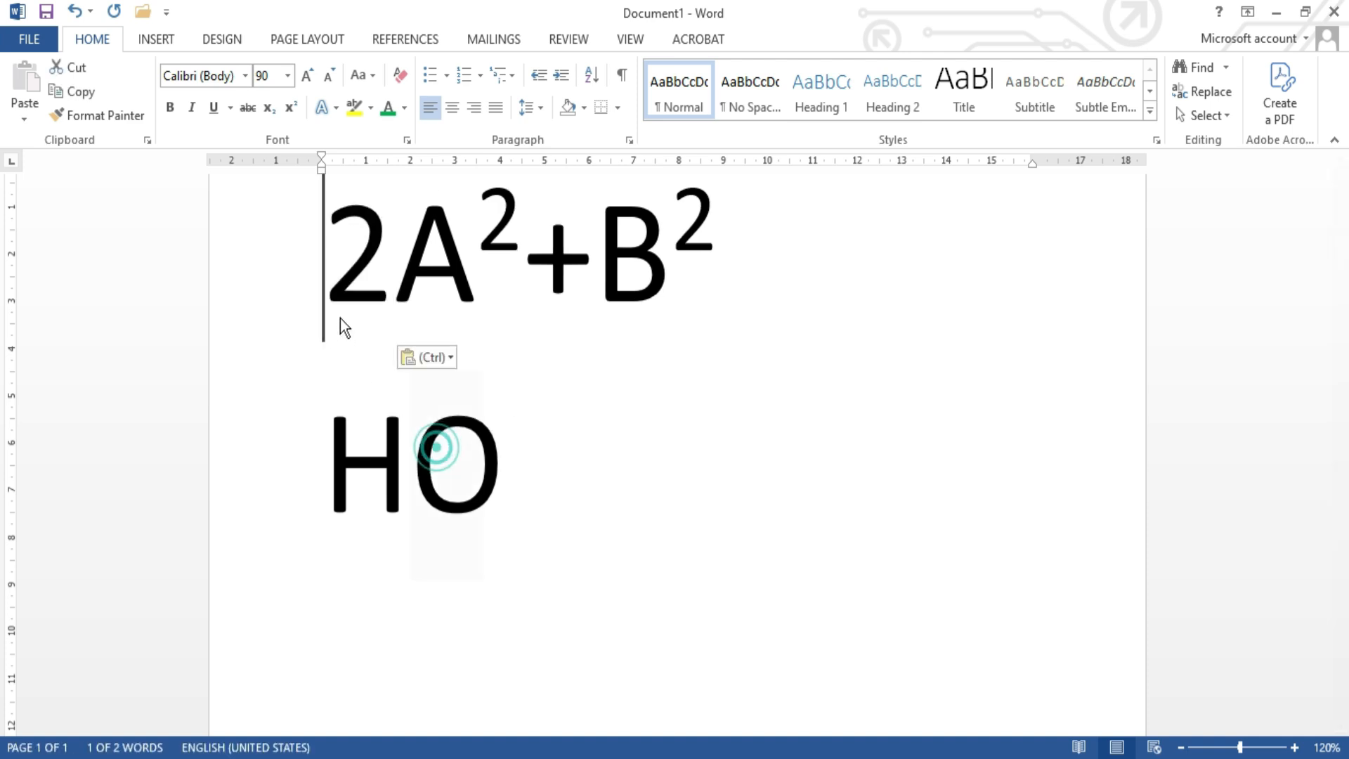
{"action": "left_click_drag", "start_coordinate": [437, 449], "coordinate": [340, 318]}
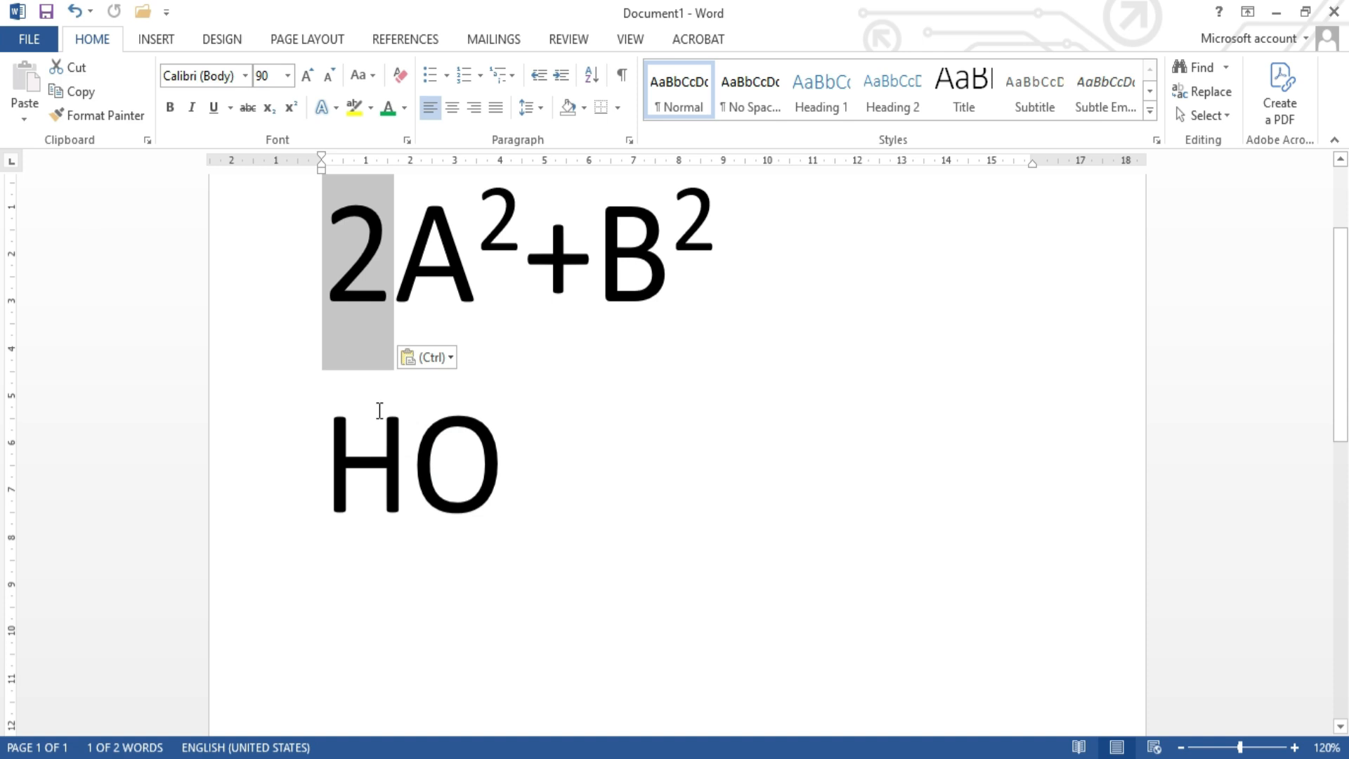
{"action": "key", "text": "ctrl+z"}
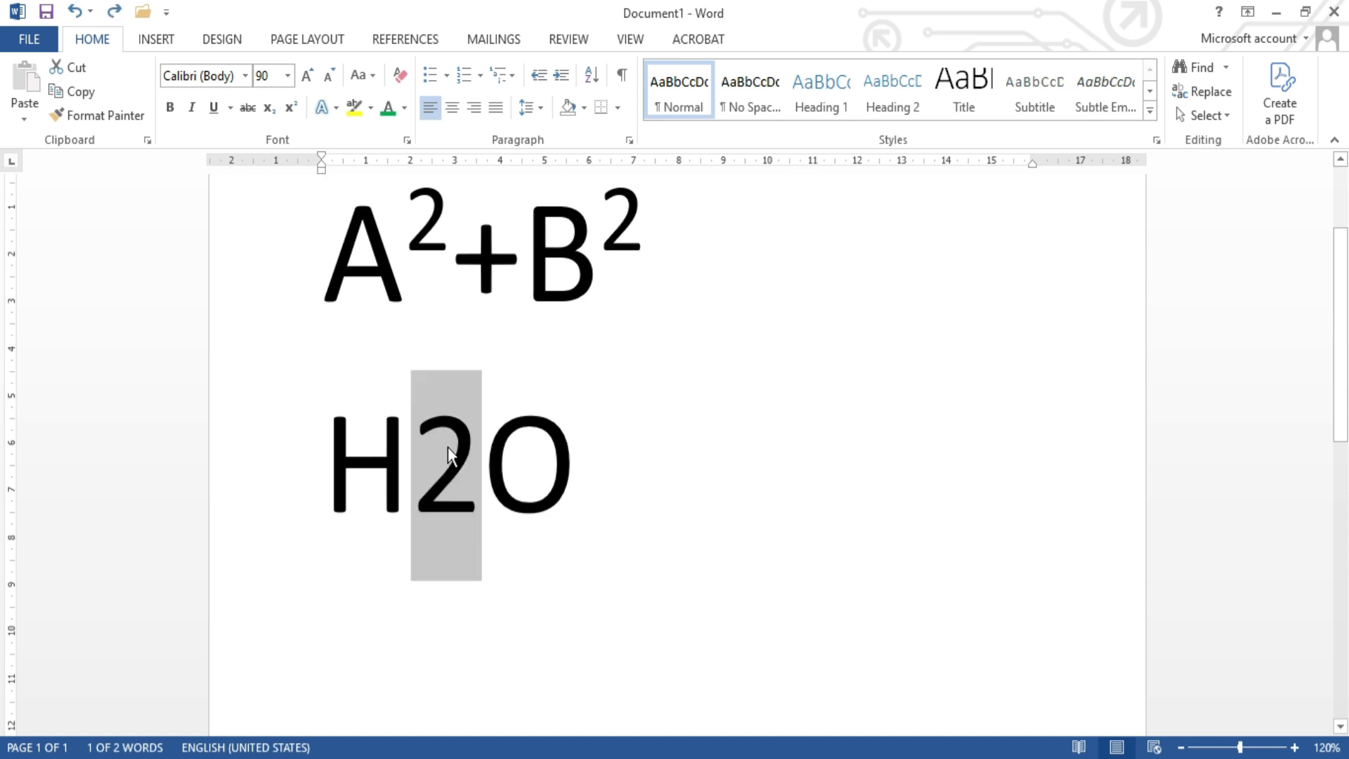
{"action": "left_click", "coordinate": [269, 107]}
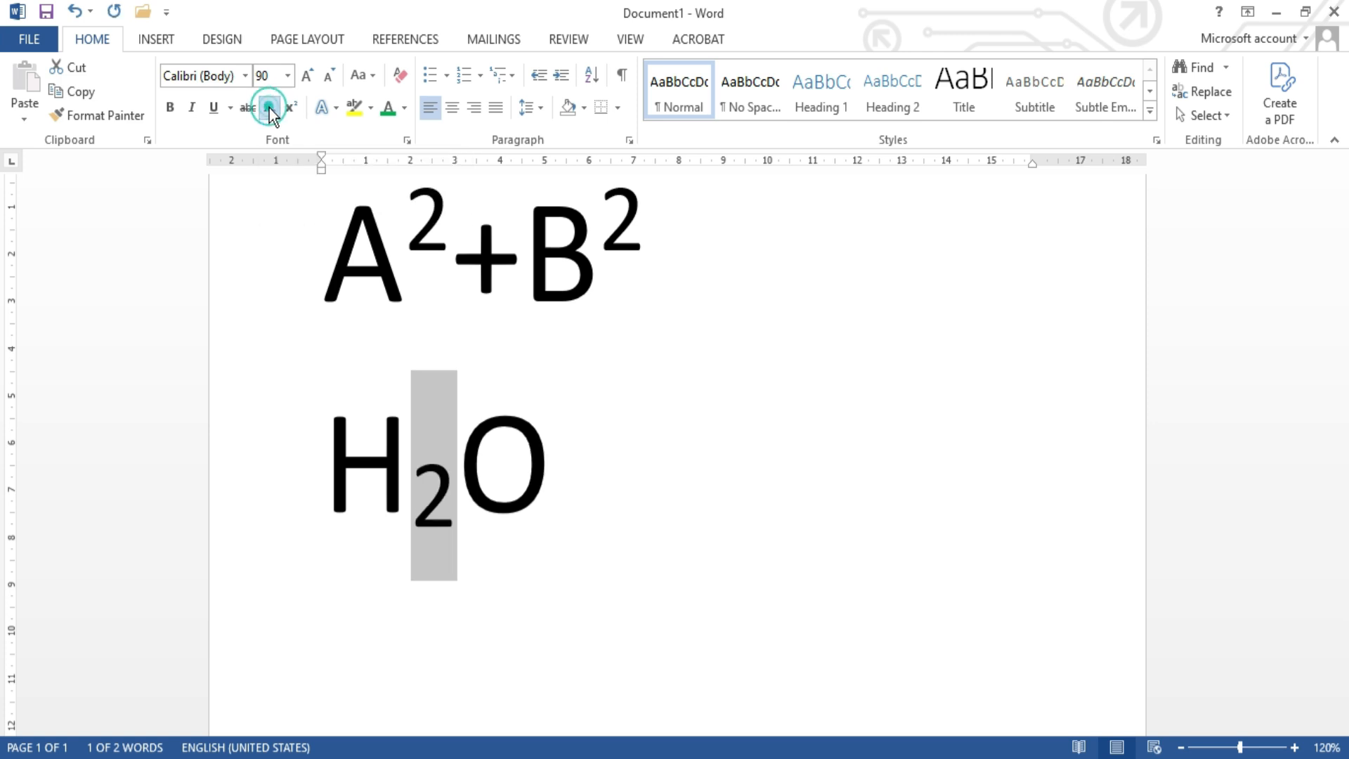
{"action": "left_click", "coordinate": [553, 443]}
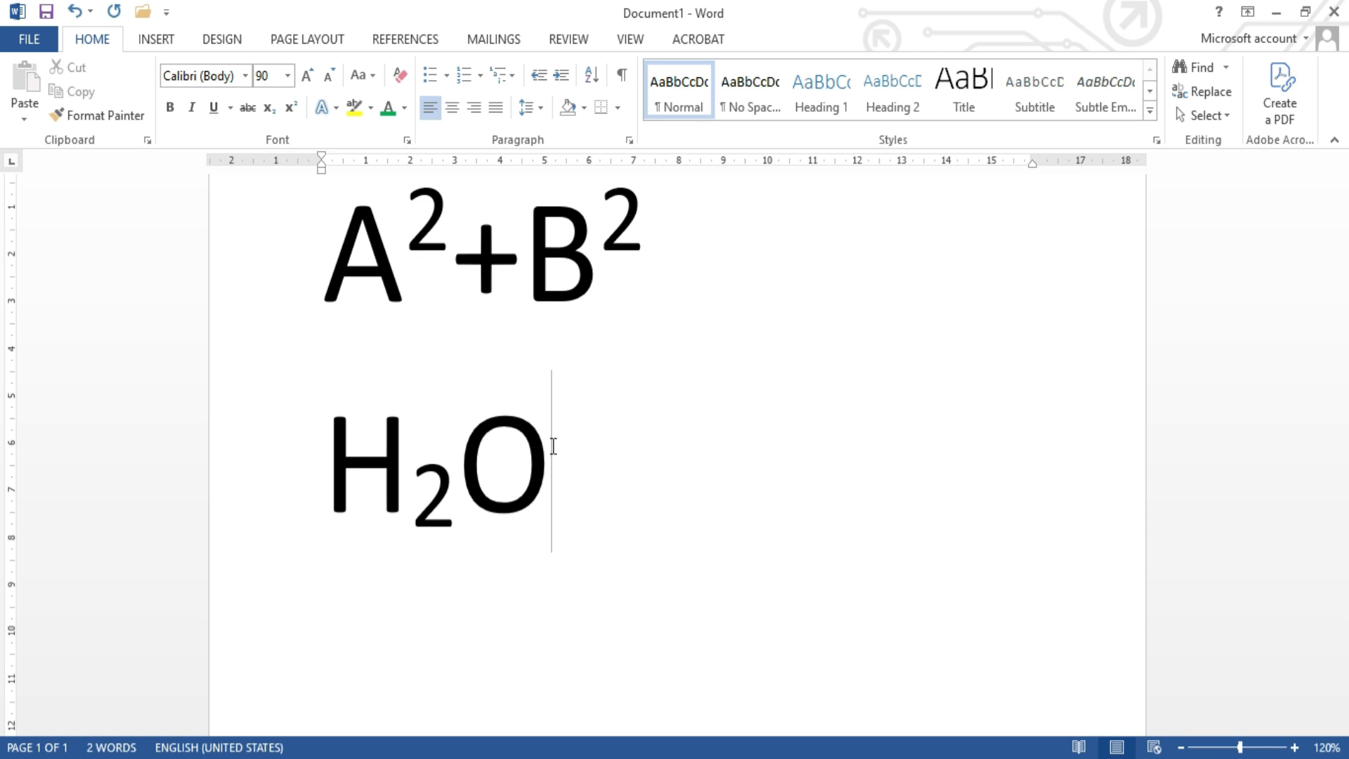
Step: Delete all the text in the document and set the font size to 12
{"action": "key", "text": "ctrl+a"}
{"action": "key", "text": "Delete"}
{"action": "scroll", "coordinate": [552, 444], "scroll_direction": "up", "scroll_amount": 2}
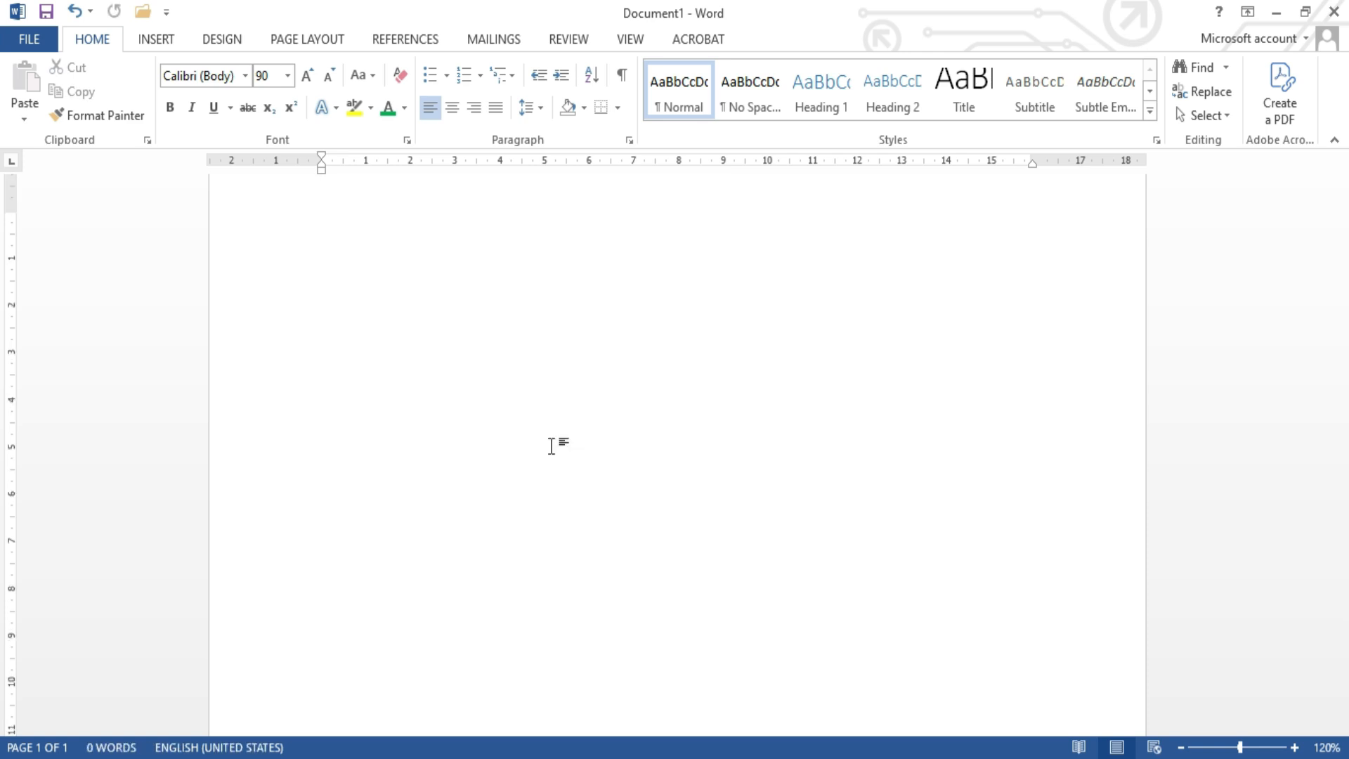
{"action": "left_click", "coordinate": [288, 84]}
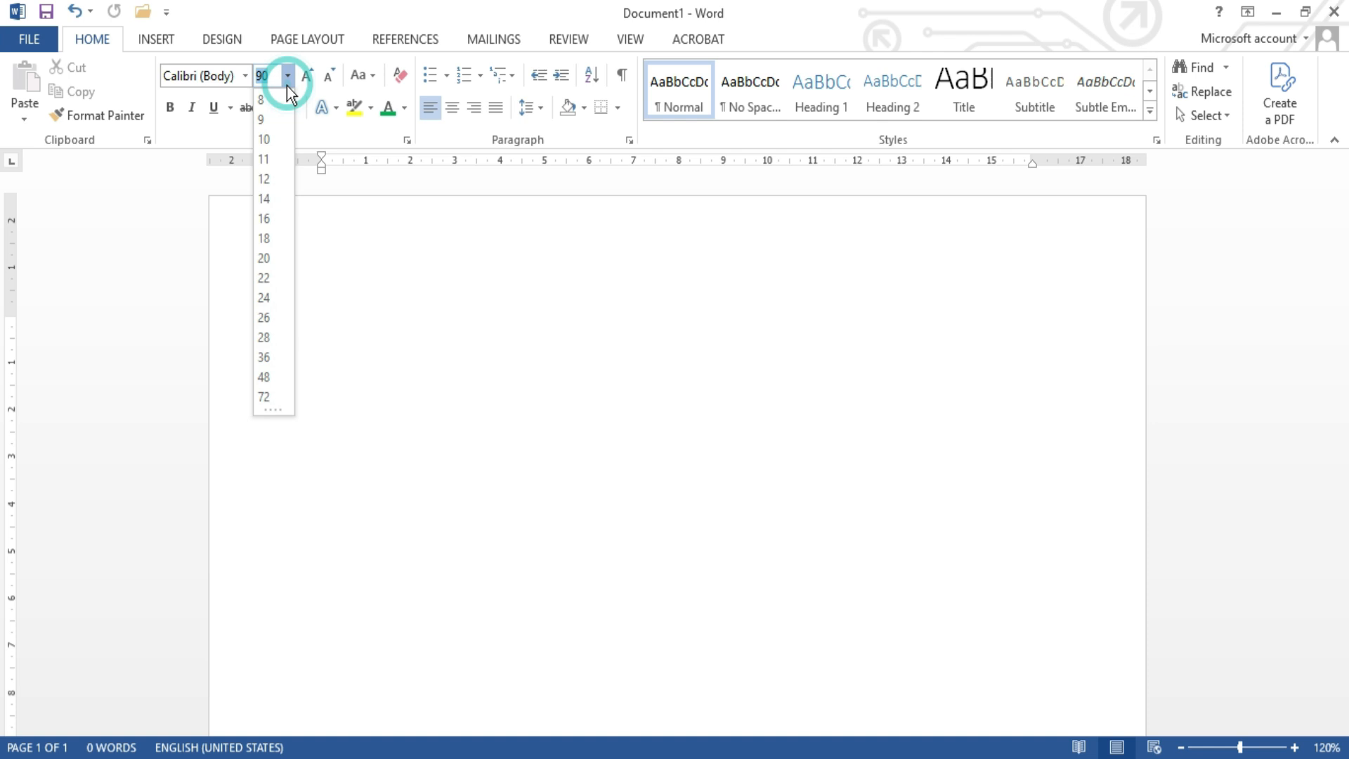
{"action": "left_click", "coordinate": [265, 178]}
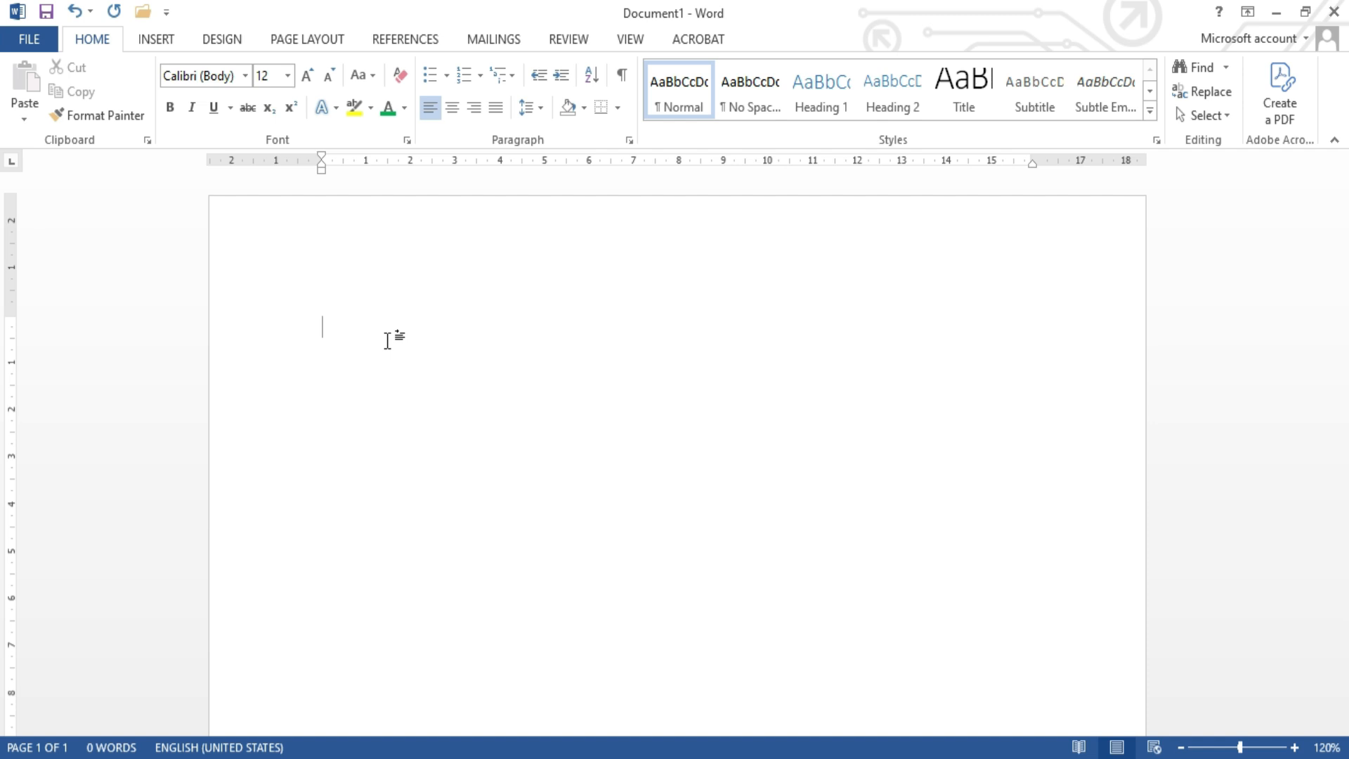
Step: Generate sample paragraphs at the start of the document with the formula =RAND()
{"action": "type", "text": "=RAN"}
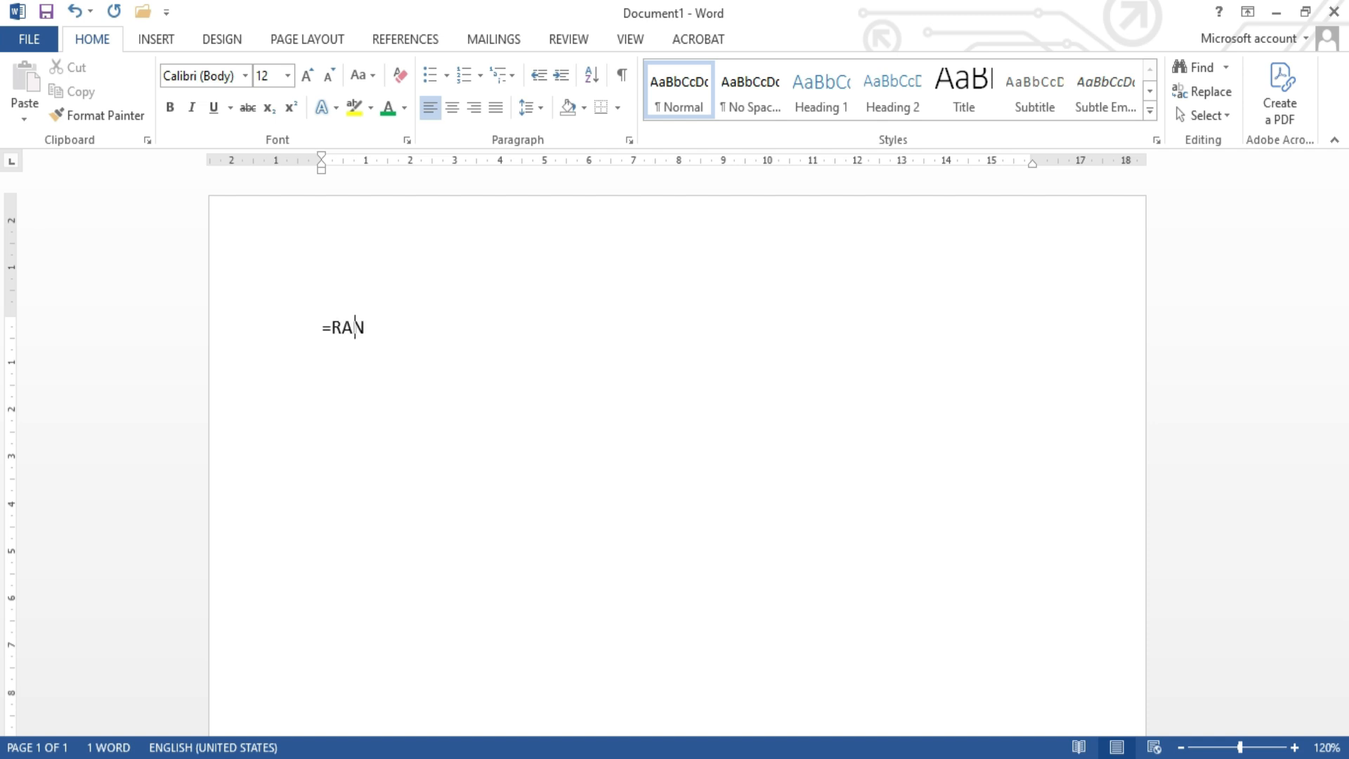
{"action": "type", "text": "D()"}
{"action": "key", "text": "Return"}
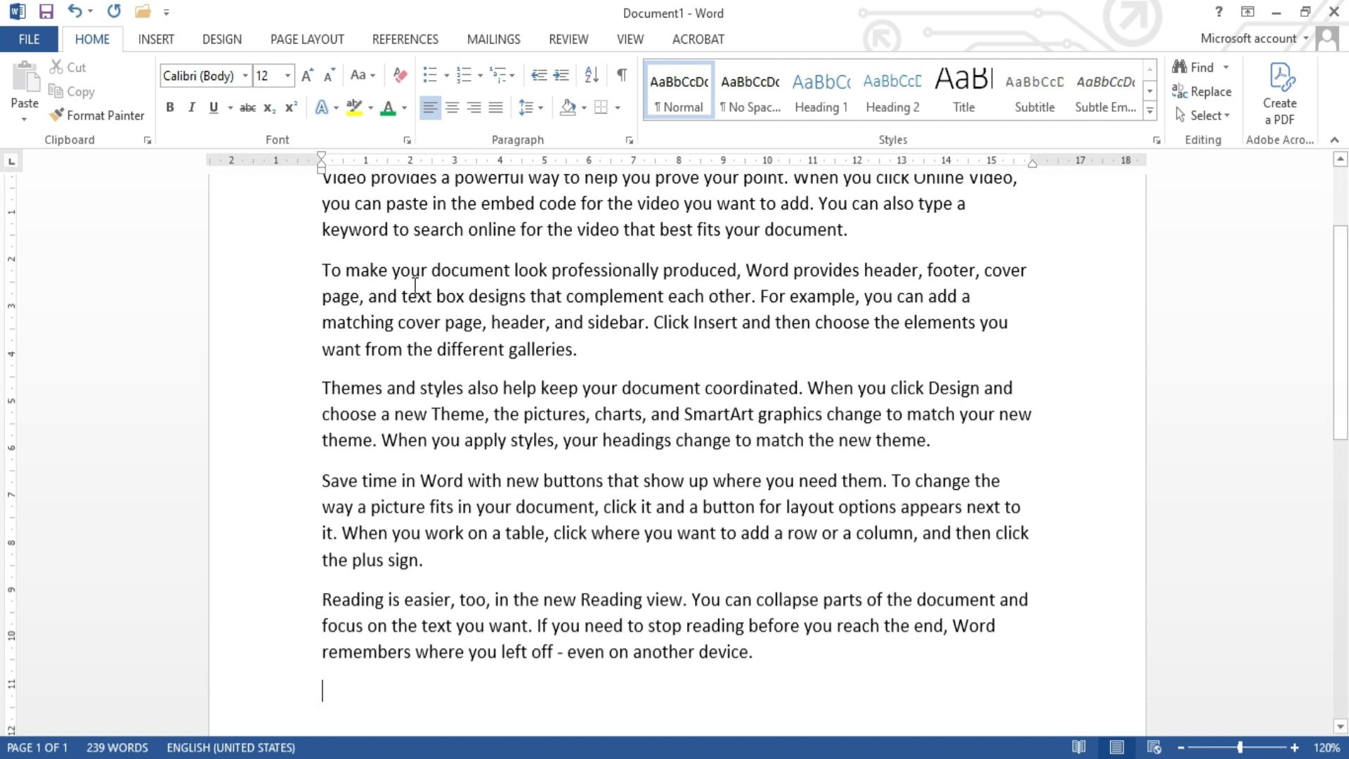
{"action": "scroll", "coordinate": [415, 286], "scroll_direction": "up", "scroll_amount": 2}
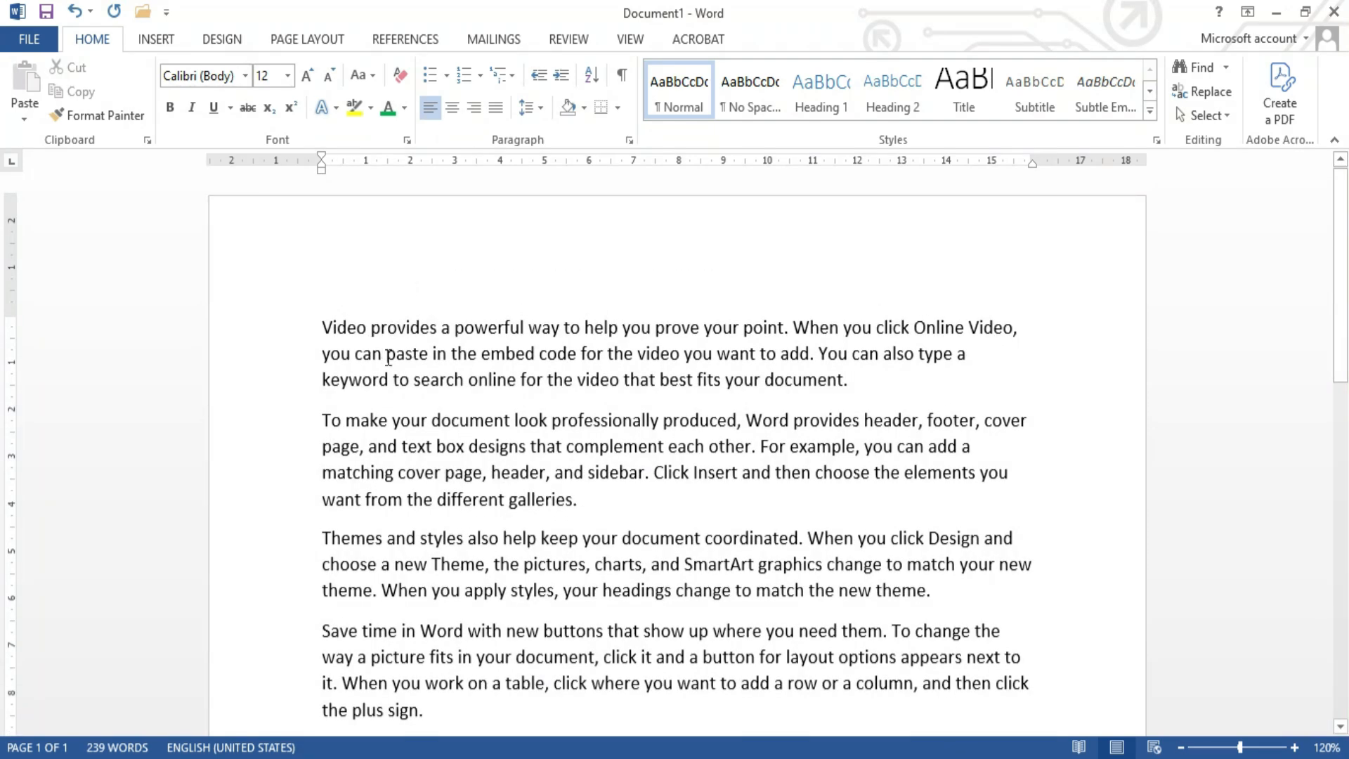
Step: Examine the generated paragraphs from first to last, comparing how the lines start and end at each margin
{"action": "scroll", "coordinate": [473, 492], "scroll_direction": "down", "scroll_amount": 3}
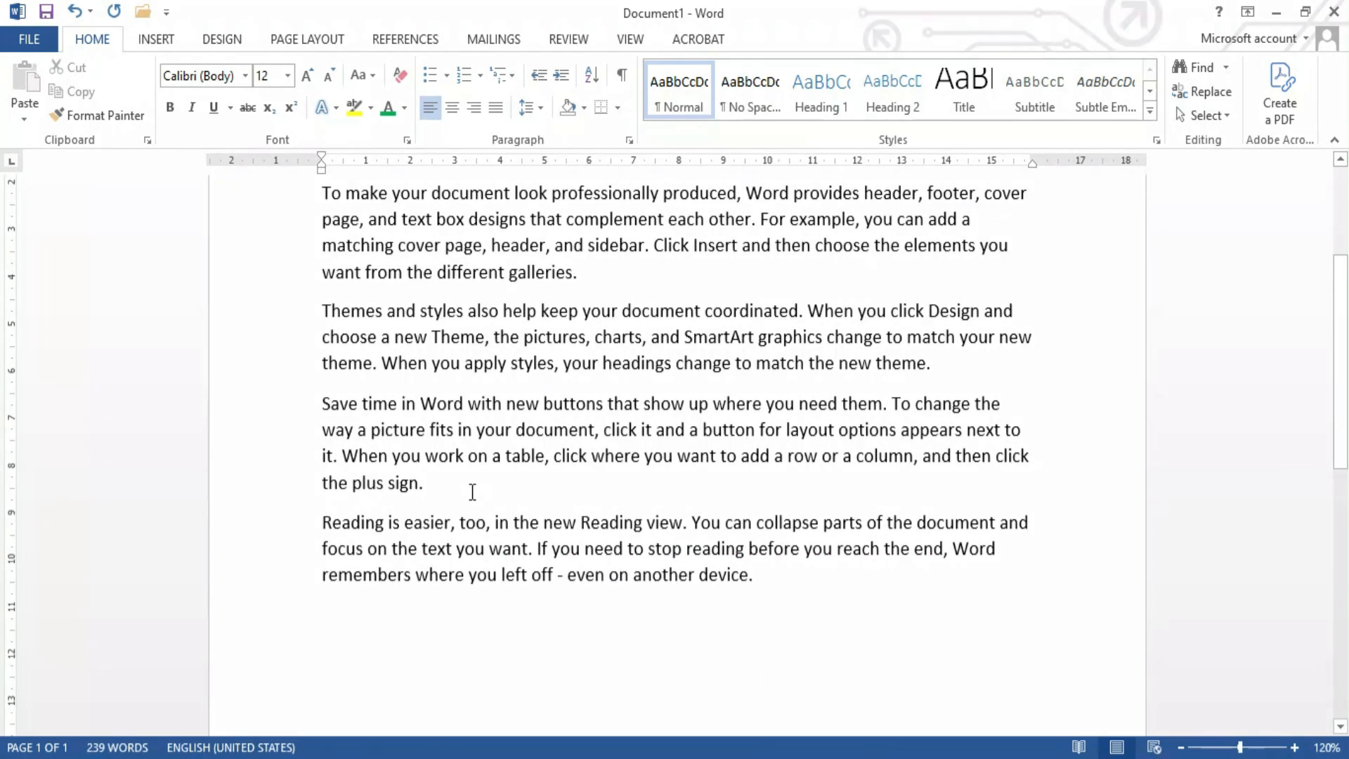
{"action": "scroll", "coordinate": [394, 392], "scroll_direction": "up", "scroll_amount": 3}
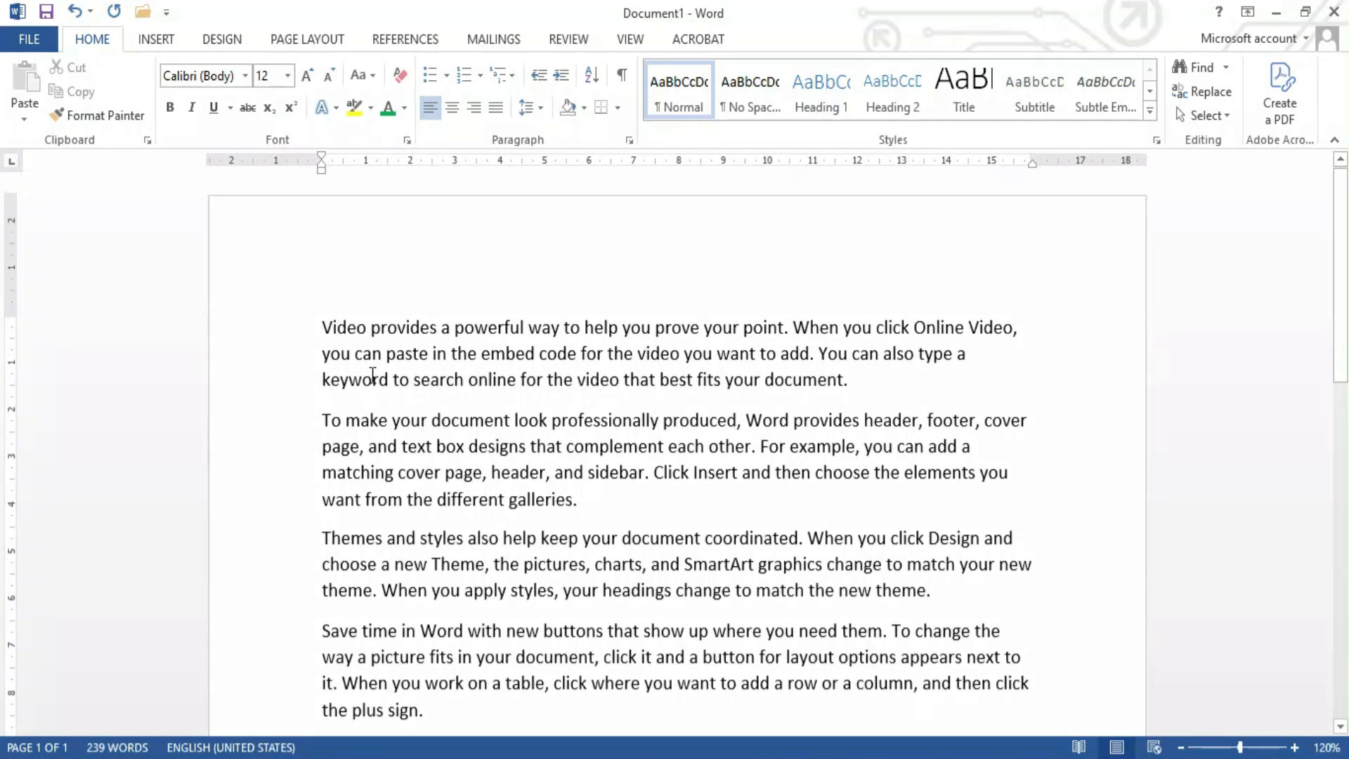
{"action": "left_click_drag", "start_coordinate": [323, 316], "coordinate": [847, 380]}
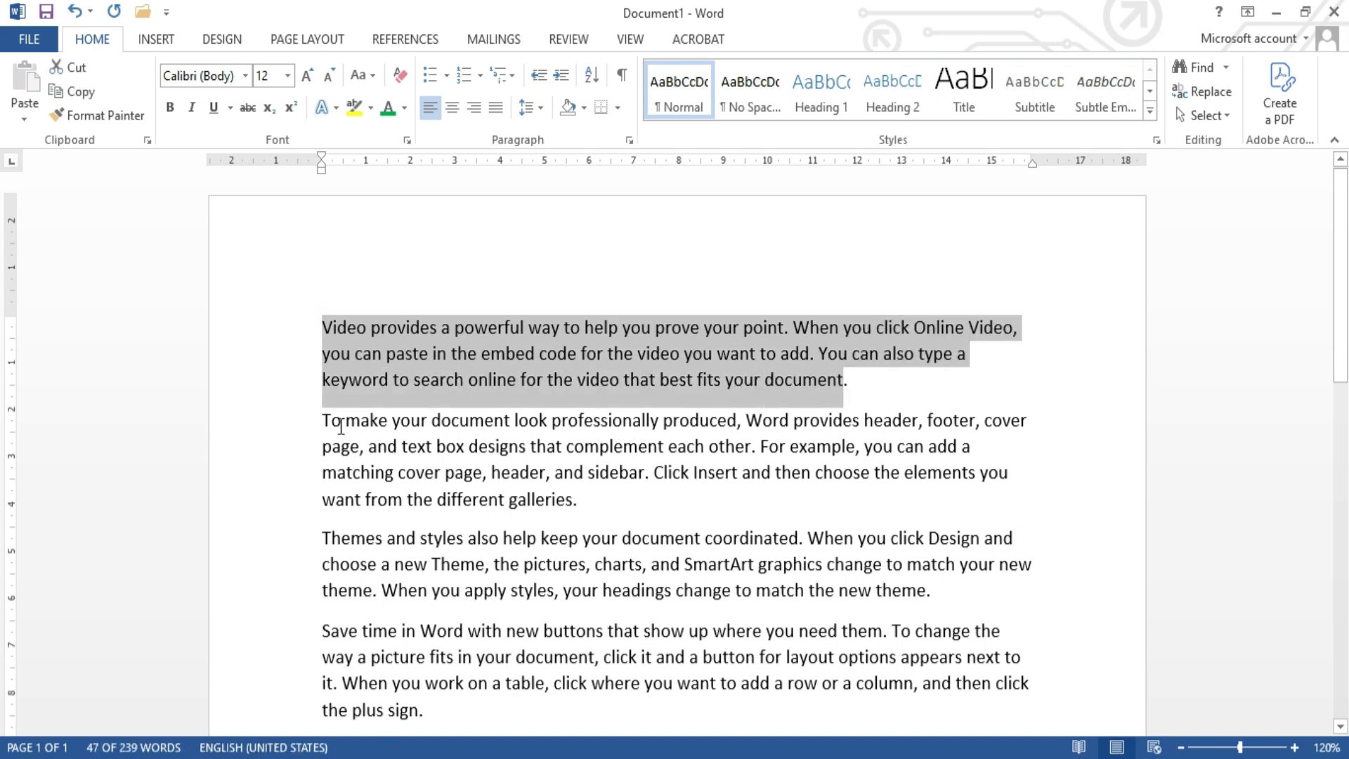
{"action": "left_click_drag", "start_coordinate": [323, 420], "coordinate": [584, 501]}
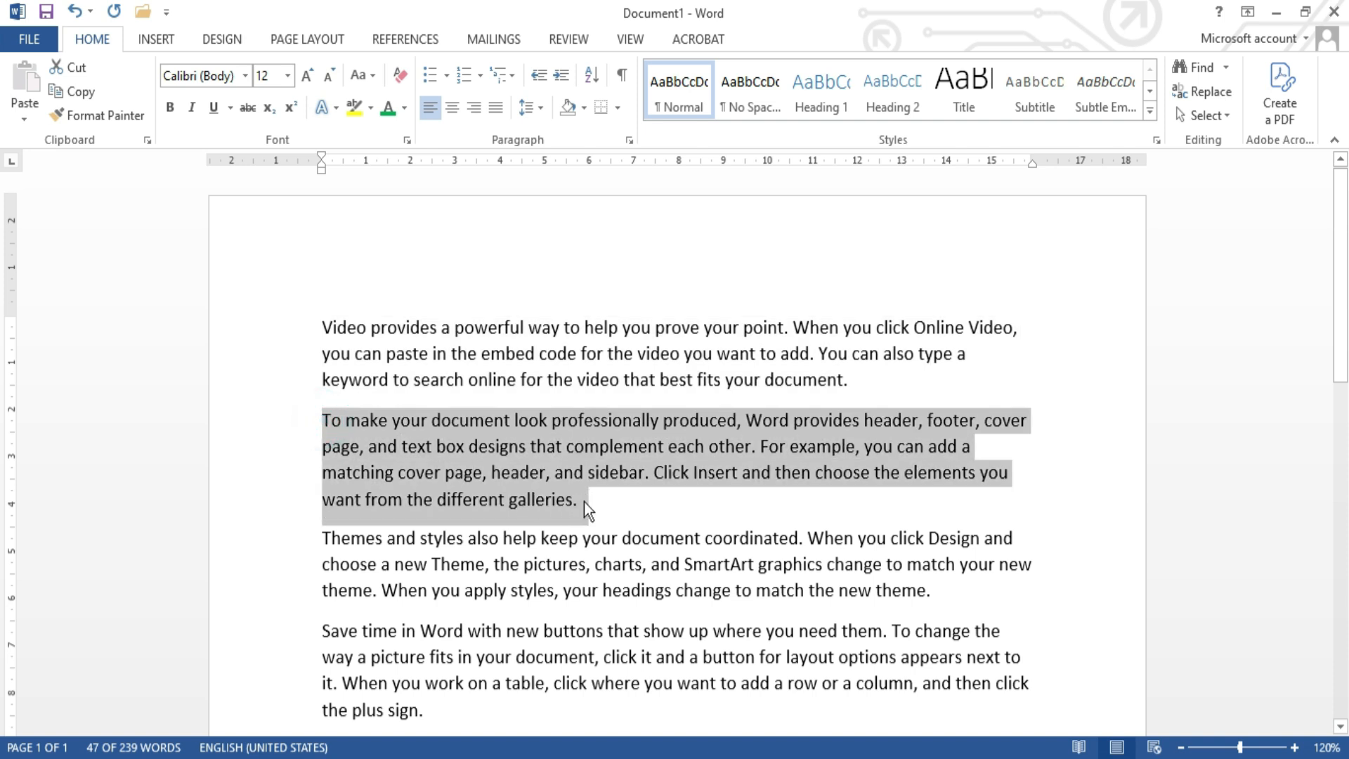
{"action": "left_click", "coordinate": [519, 563]}
{"action": "scroll", "coordinate": [518, 563], "scroll_direction": "down", "scroll_amount": 2}
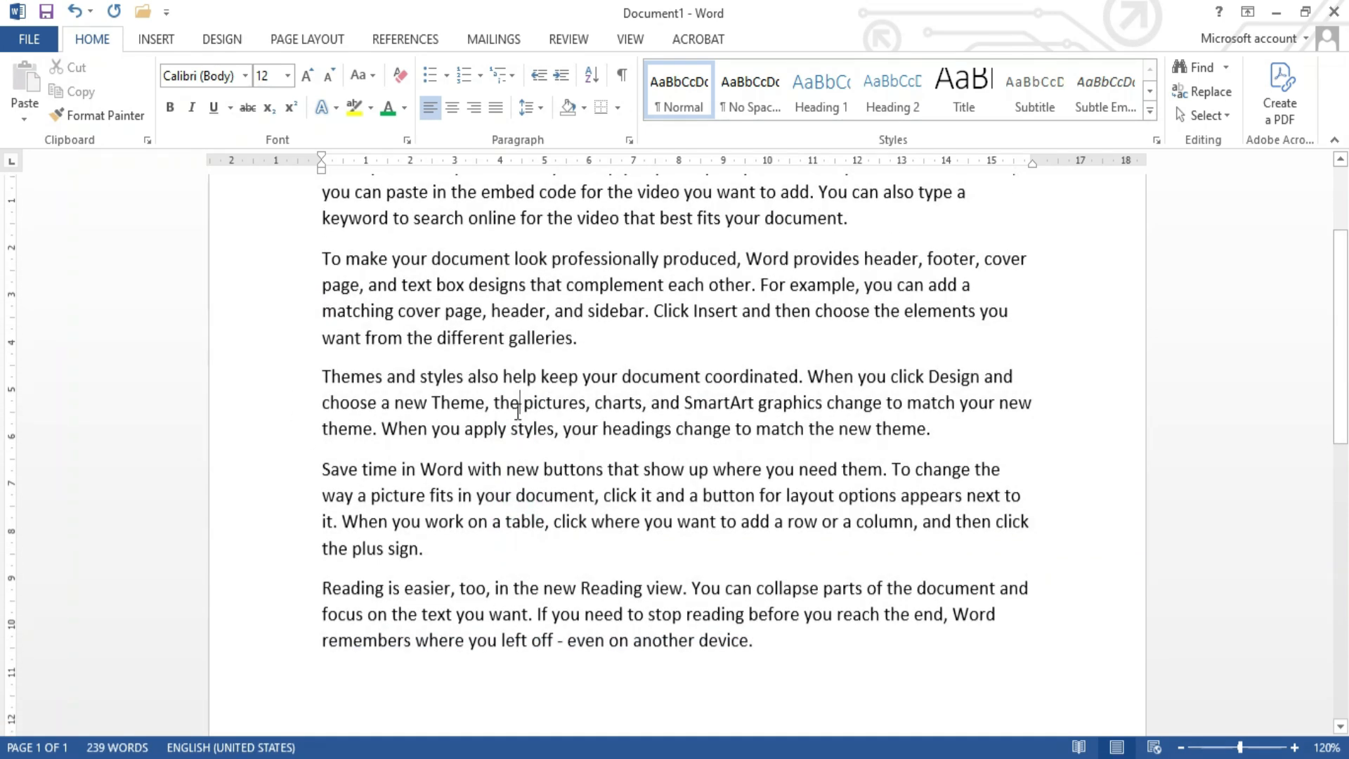
{"action": "scroll", "coordinate": [524, 355], "scroll_direction": "up", "scroll_amount": 1}
{"action": "scroll", "coordinate": [524, 355], "scroll_direction": "up", "scroll_amount": 1}
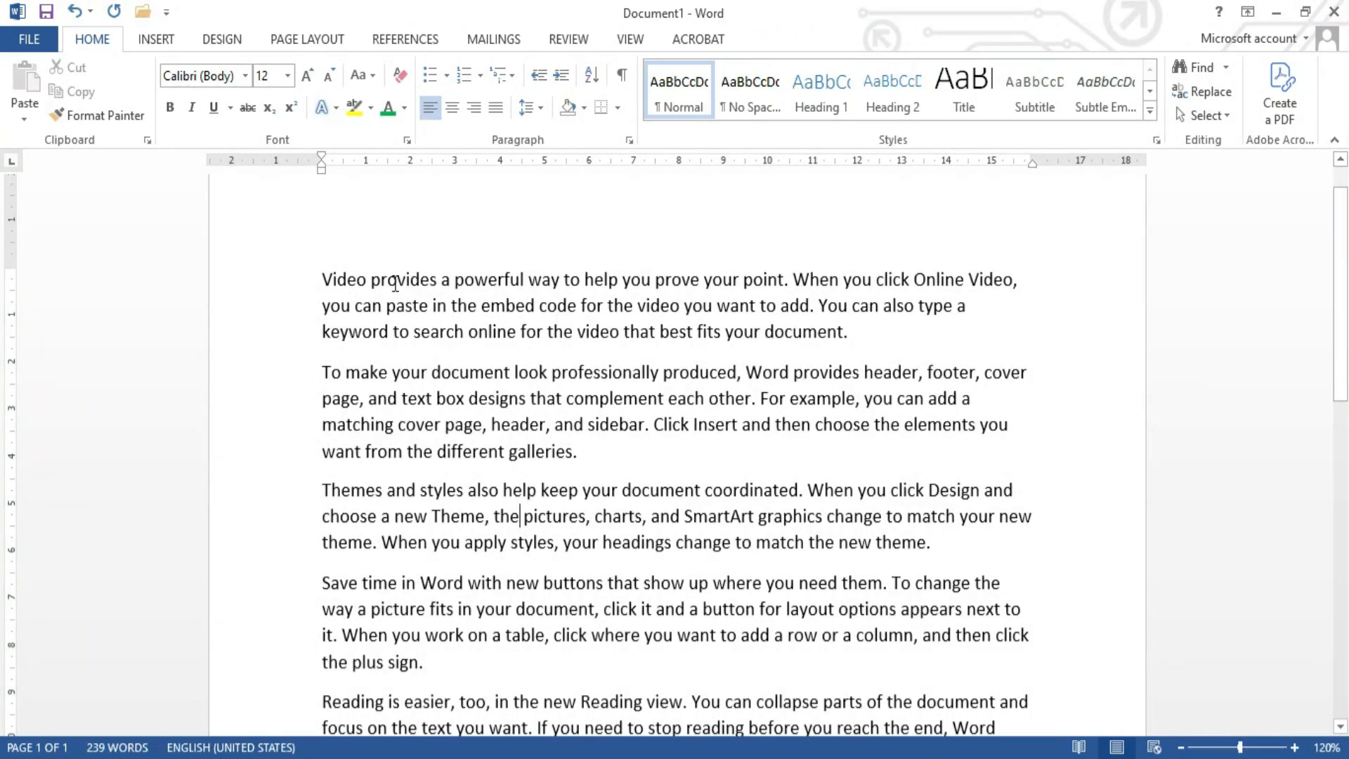
{"action": "scroll", "coordinate": [604, 354], "scroll_direction": "up", "scroll_amount": 1}
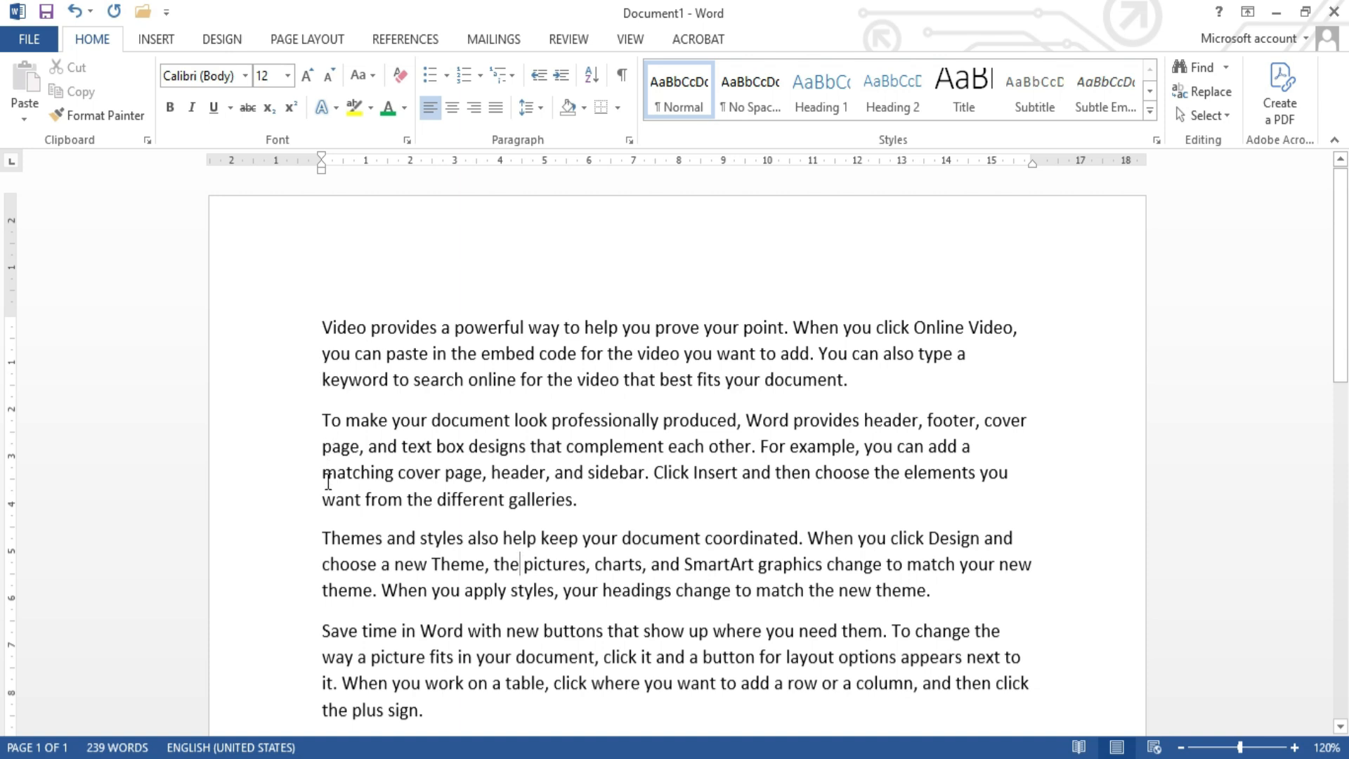
{"action": "scroll", "coordinate": [334, 506], "scroll_direction": "down", "scroll_amount": 3}
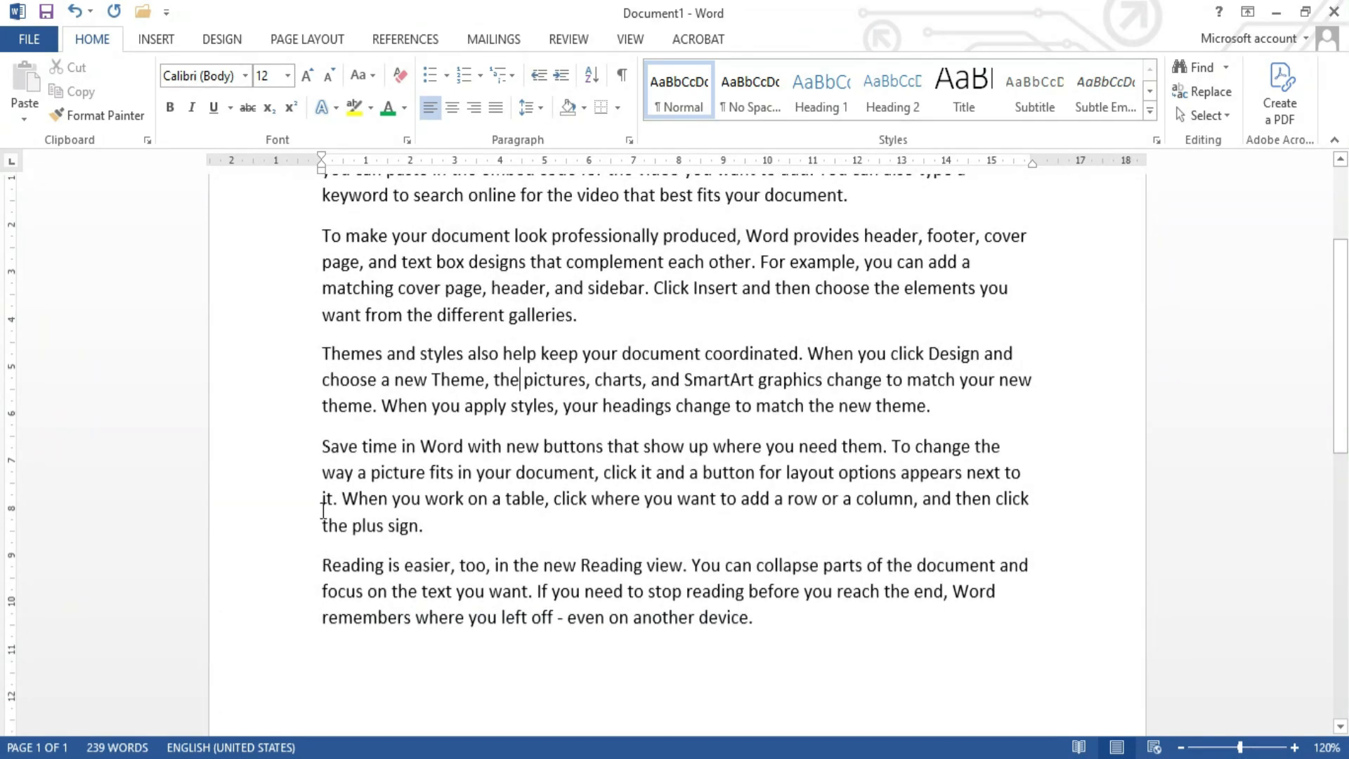
{"action": "scroll", "coordinate": [324, 349], "scroll_direction": "up", "scroll_amount": 3}
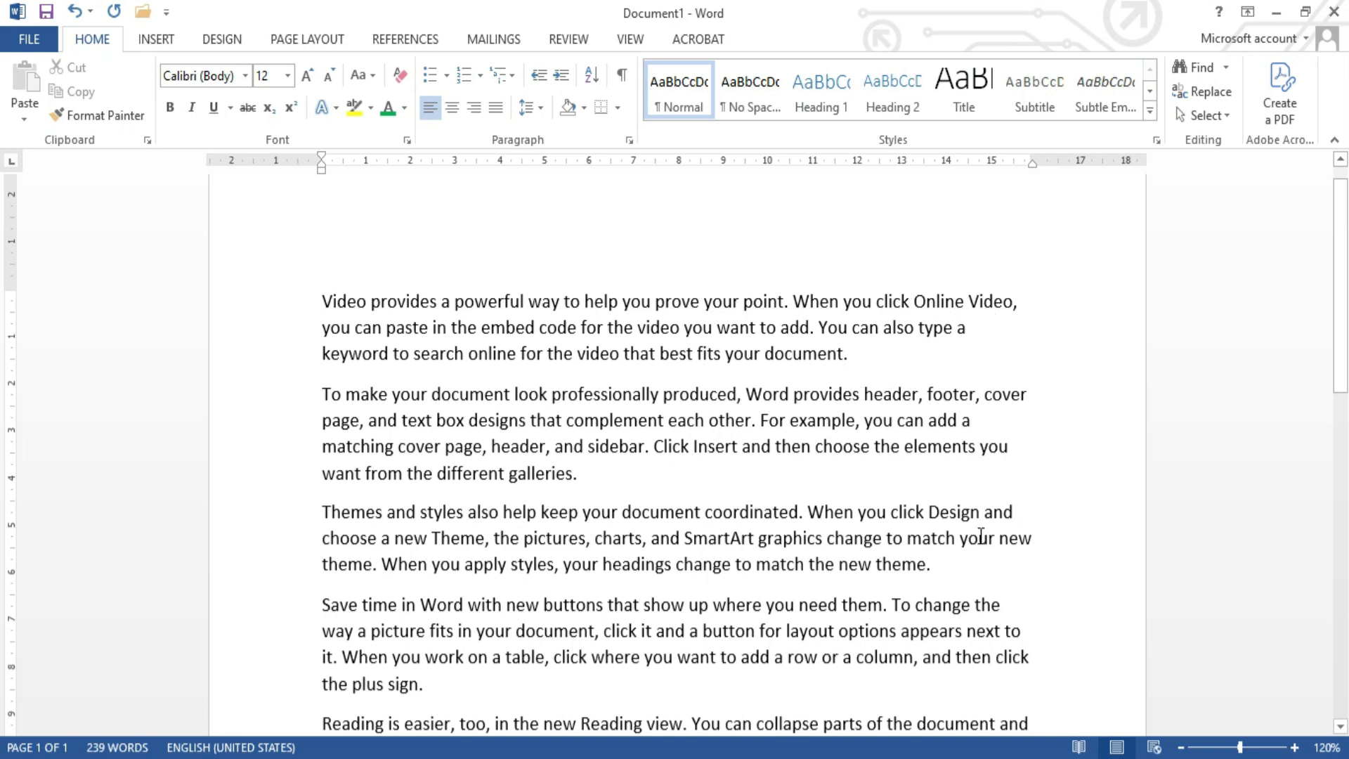
{"action": "scroll", "coordinate": [981, 538], "scroll_direction": "down", "scroll_amount": 2}
{"action": "scroll", "coordinate": [981, 536], "scroll_direction": "down", "scroll_amount": 1}
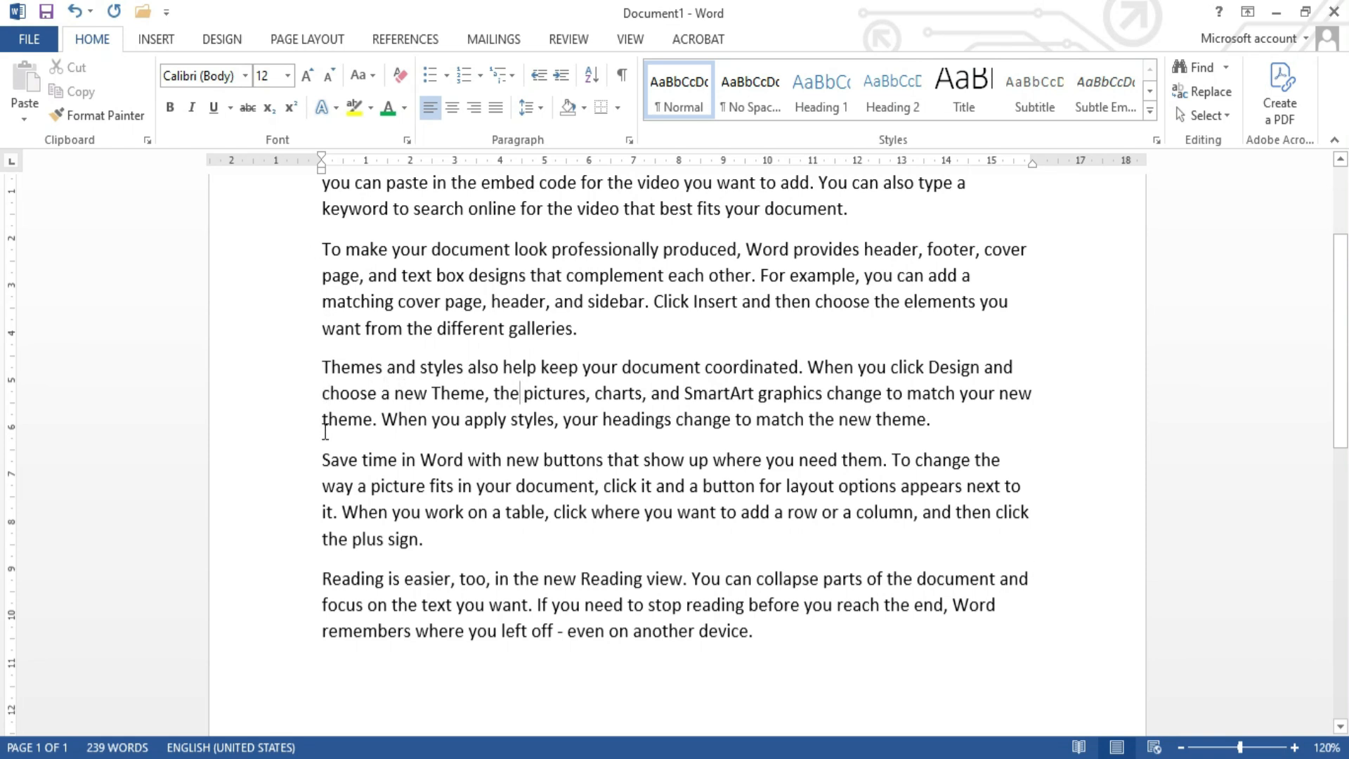
{"action": "scroll", "coordinate": [338, 557], "scroll_direction": "up", "scroll_amount": 3}
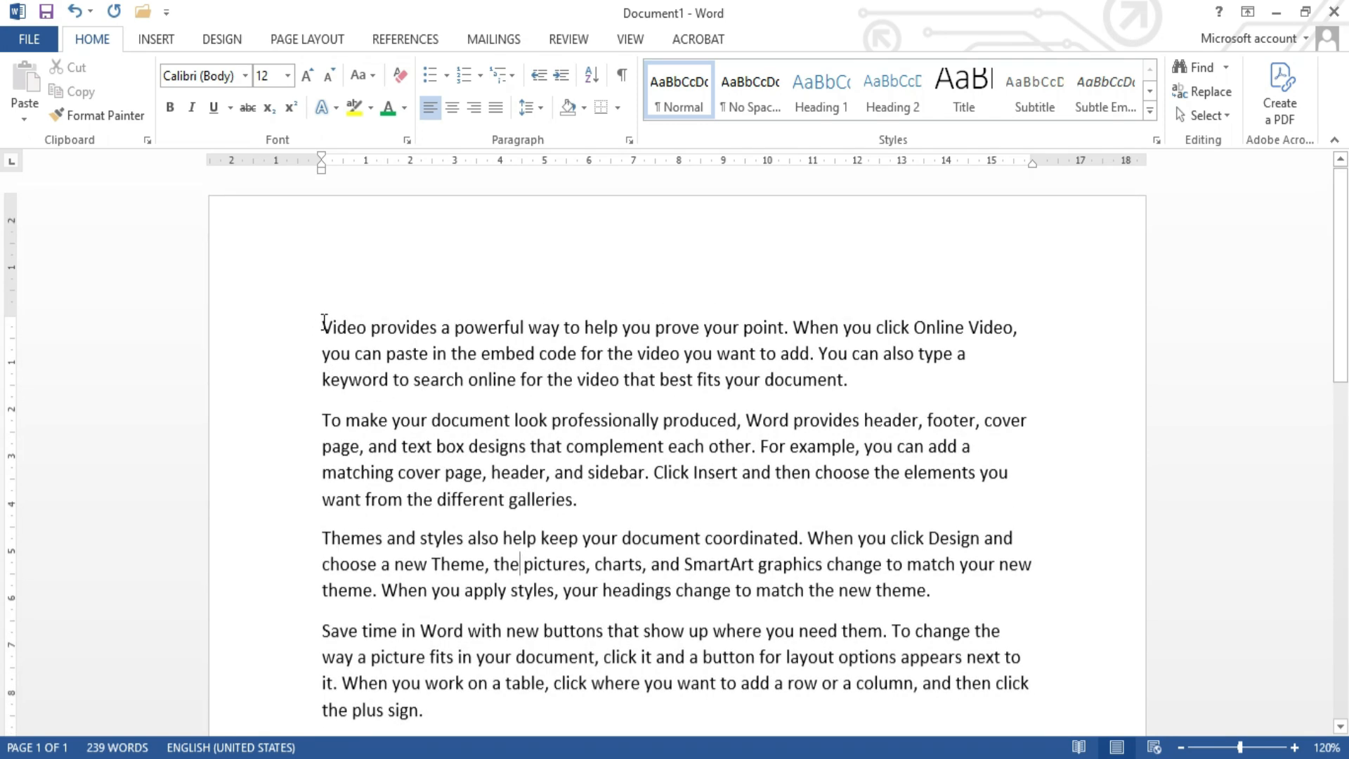
Step: Select the whole document and right-align all of its paragraphs
{"action": "left_click_drag", "start_coordinate": [324, 323], "coordinate": [360, 349]}
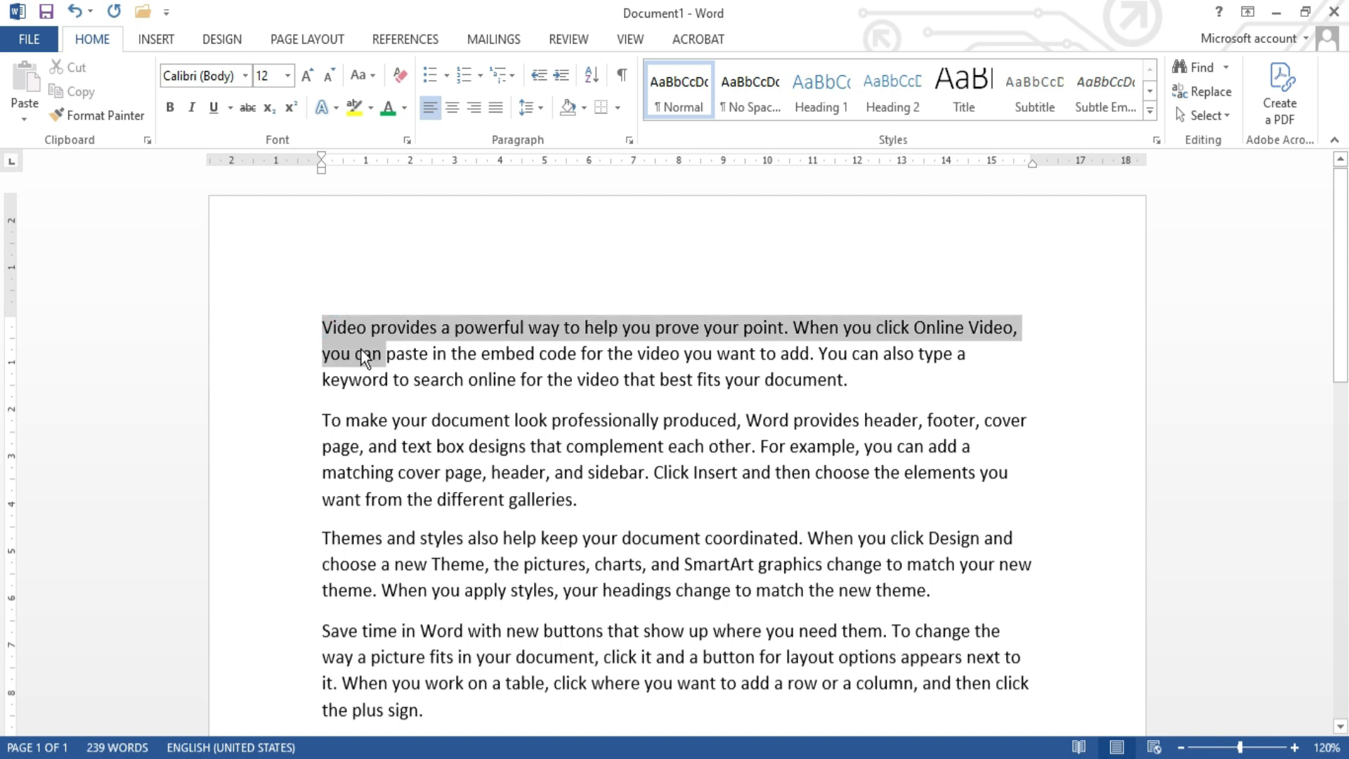
{"action": "left_click", "coordinate": [360, 349]}
{"action": "left_click", "coordinate": [324, 332]}
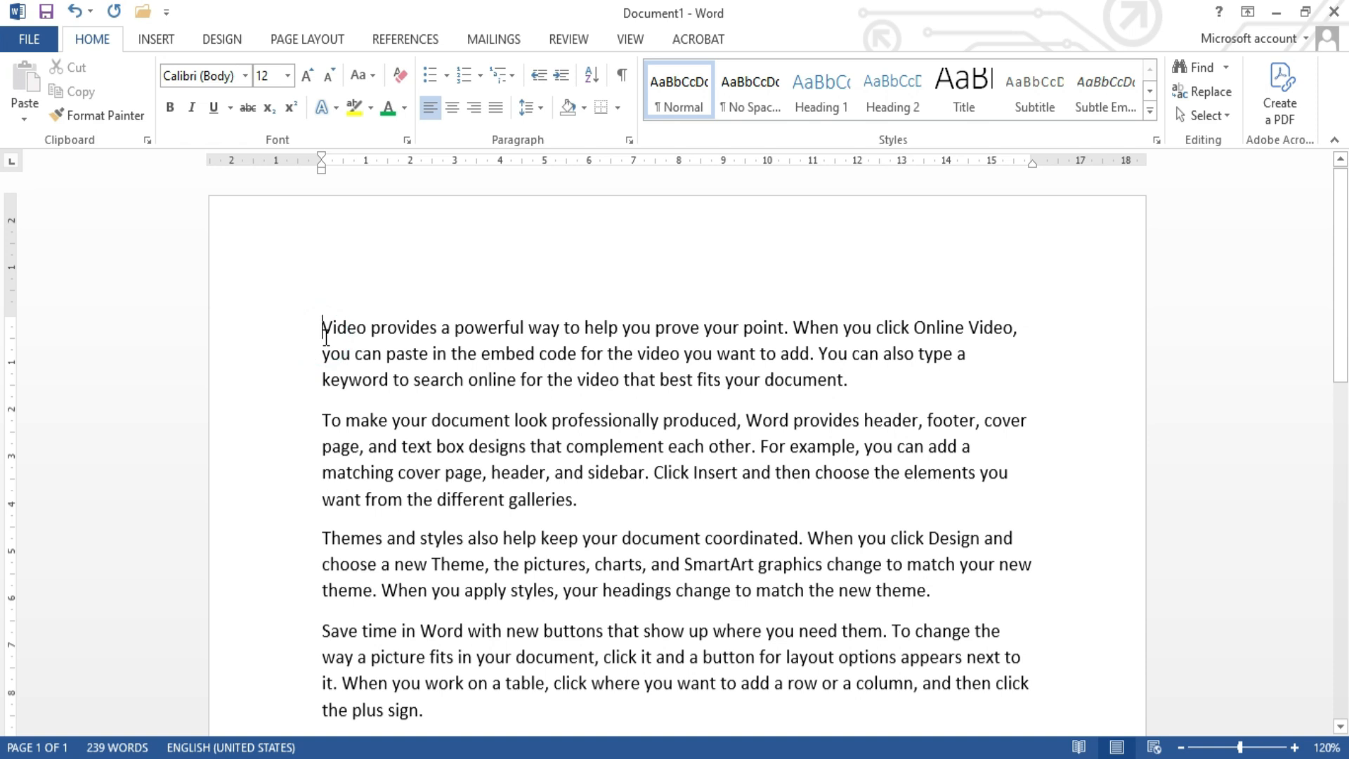
{"action": "key", "text": "ctrl+a"}
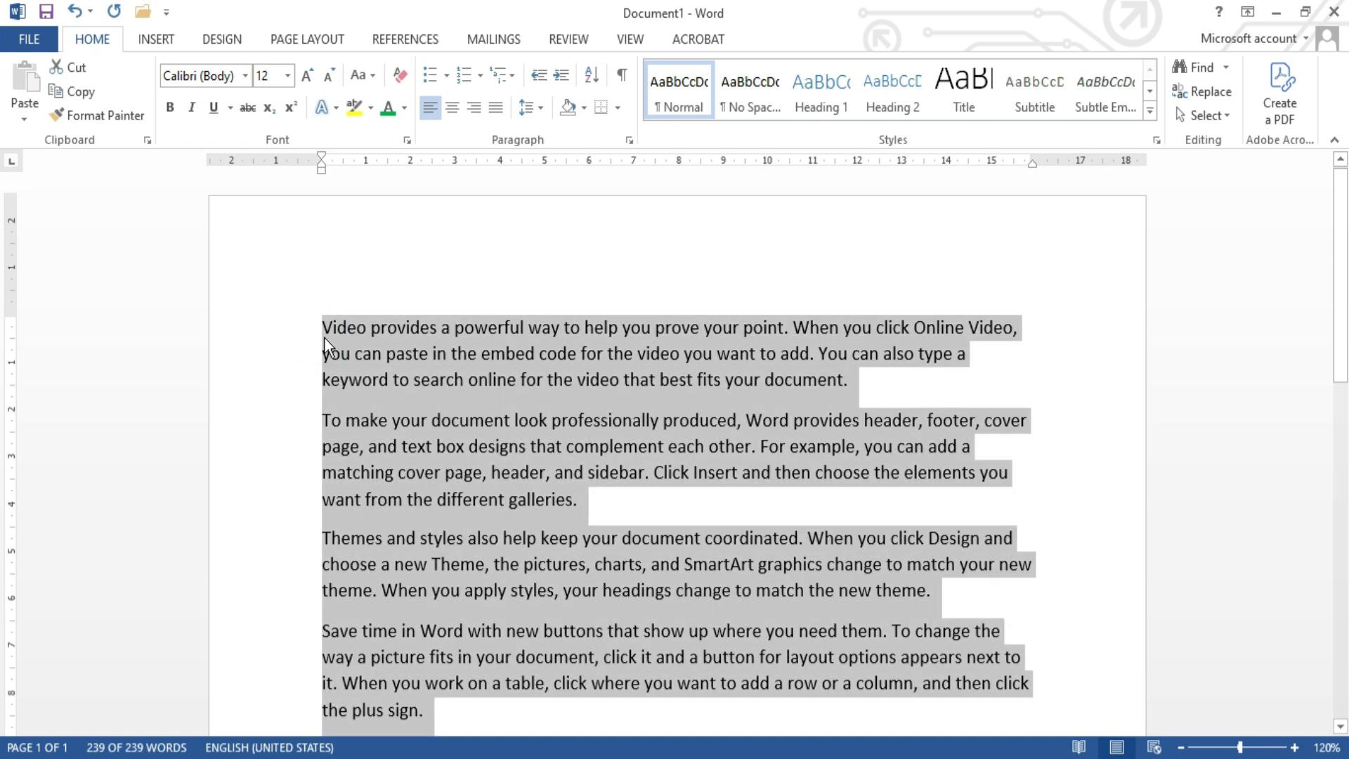
{"action": "scroll", "coordinate": [370, 343], "scroll_direction": "down", "scroll_amount": 2}
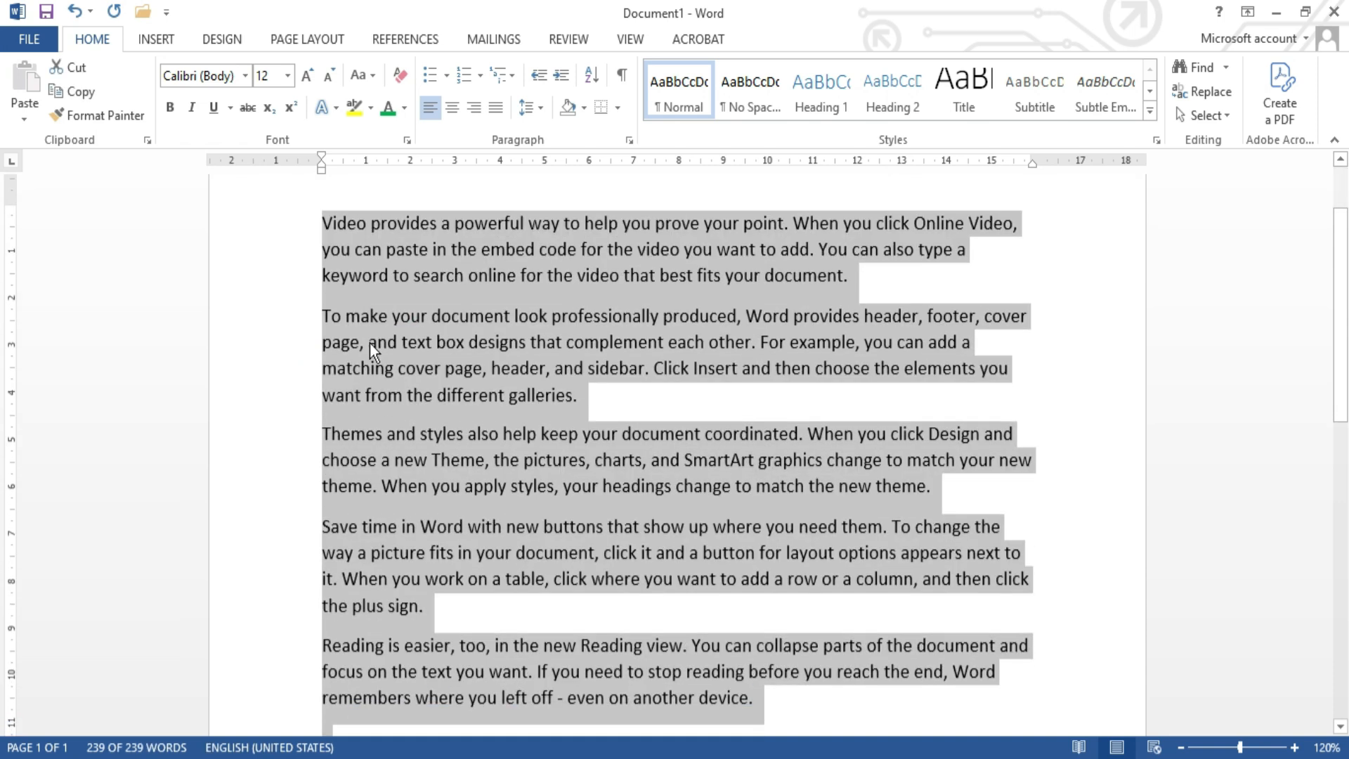
{"action": "scroll", "coordinate": [370, 343], "scroll_direction": "down", "scroll_amount": 3}
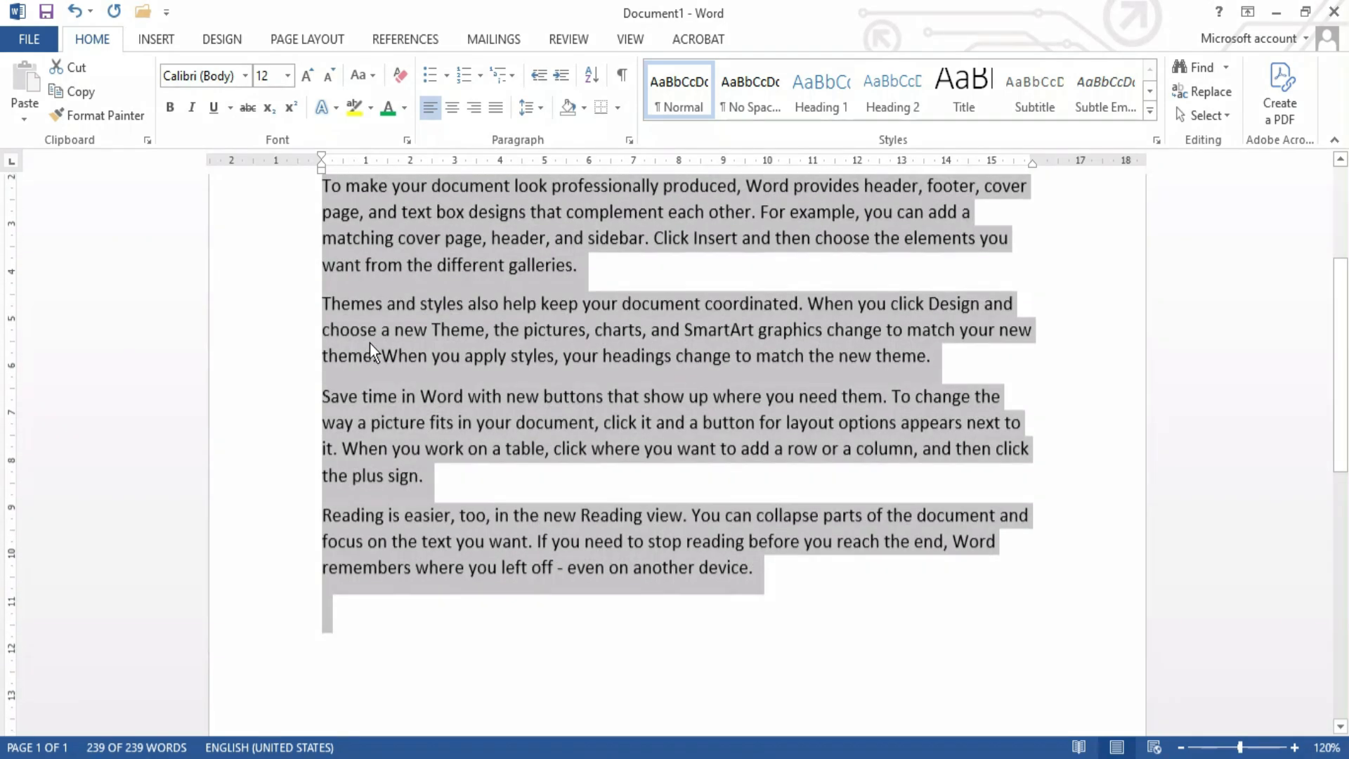
{"action": "scroll", "coordinate": [369, 343], "scroll_direction": "up", "scroll_amount": 4}
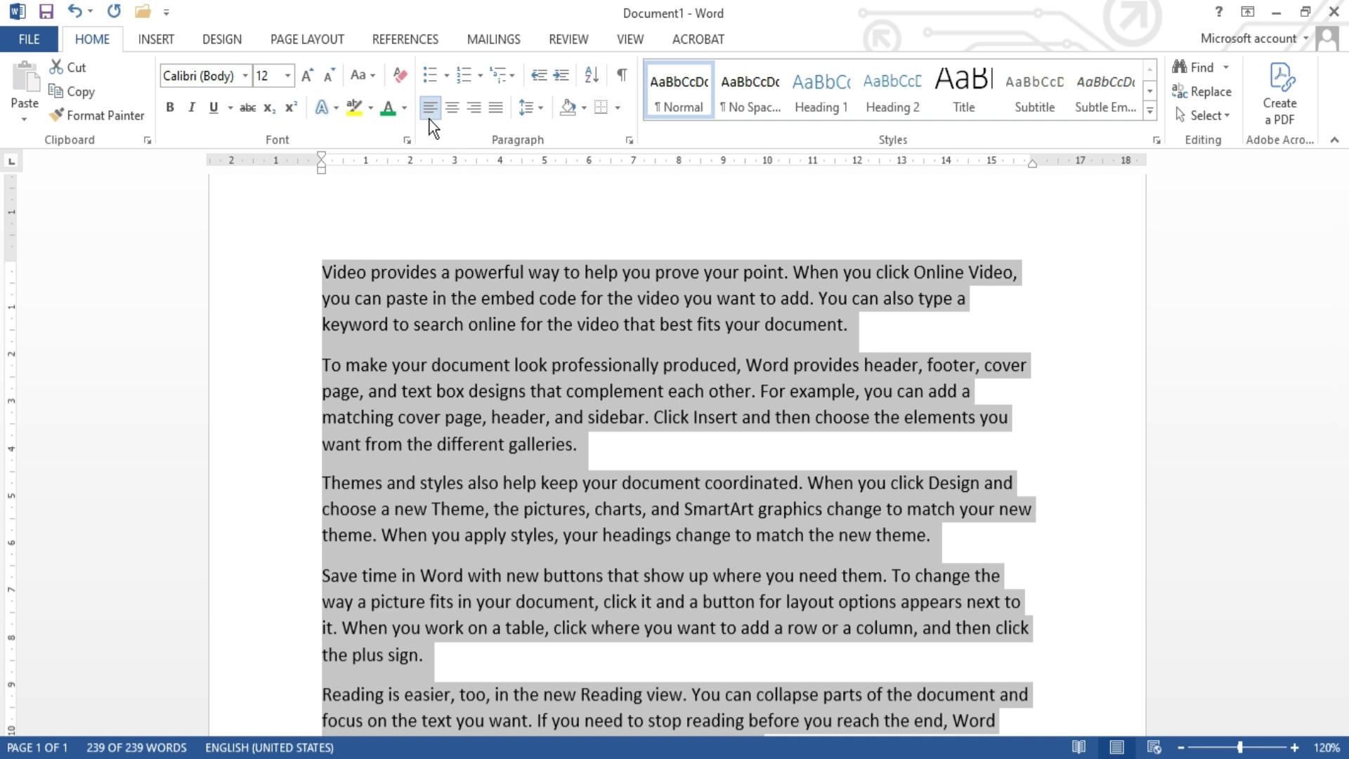
{"action": "left_click", "coordinate": [474, 104]}
Step: Inspect the line edges of the right-aligned paragraphs throughout the document
{"action": "left_click", "coordinate": [559, 311]}
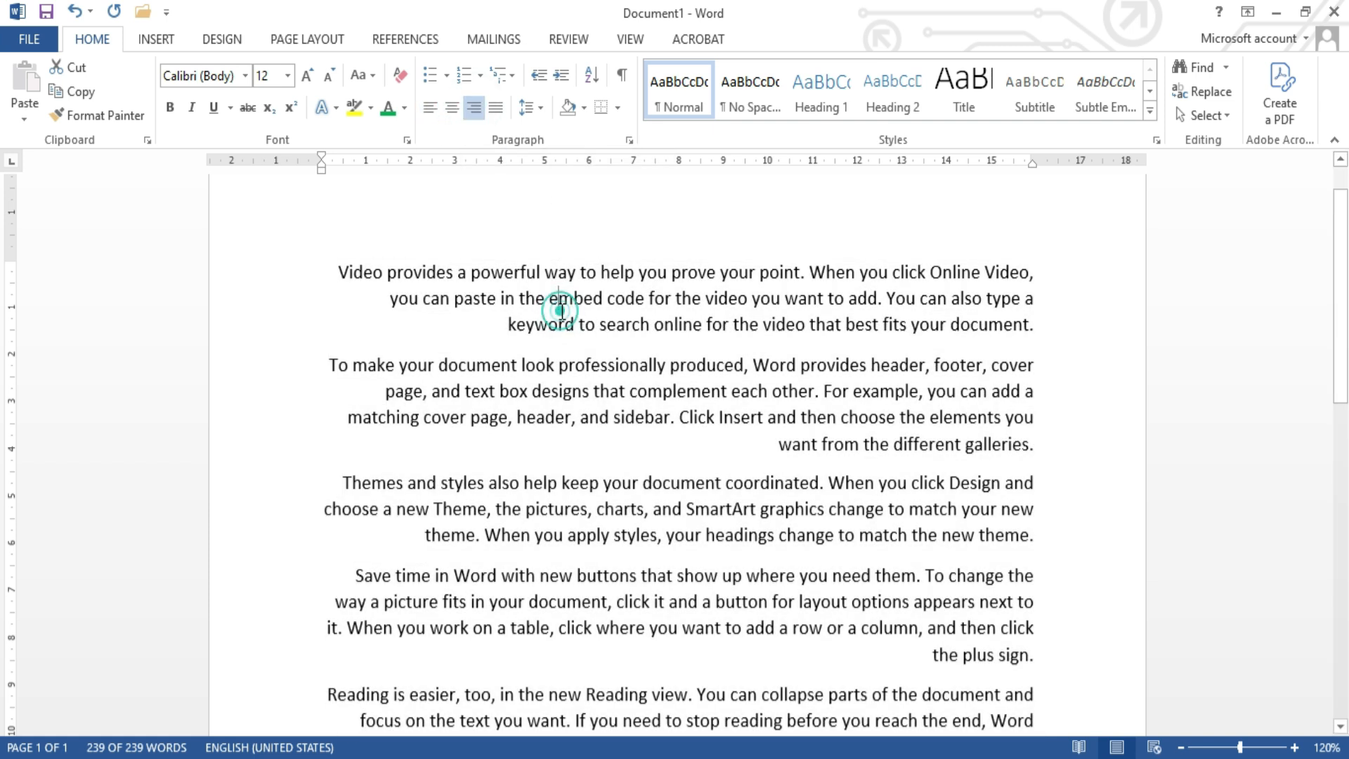
{"action": "scroll", "coordinate": [755, 371], "scroll_direction": "down", "scroll_amount": 4}
{"action": "scroll", "coordinate": [755, 371], "scroll_direction": "up", "scroll_amount": 4}
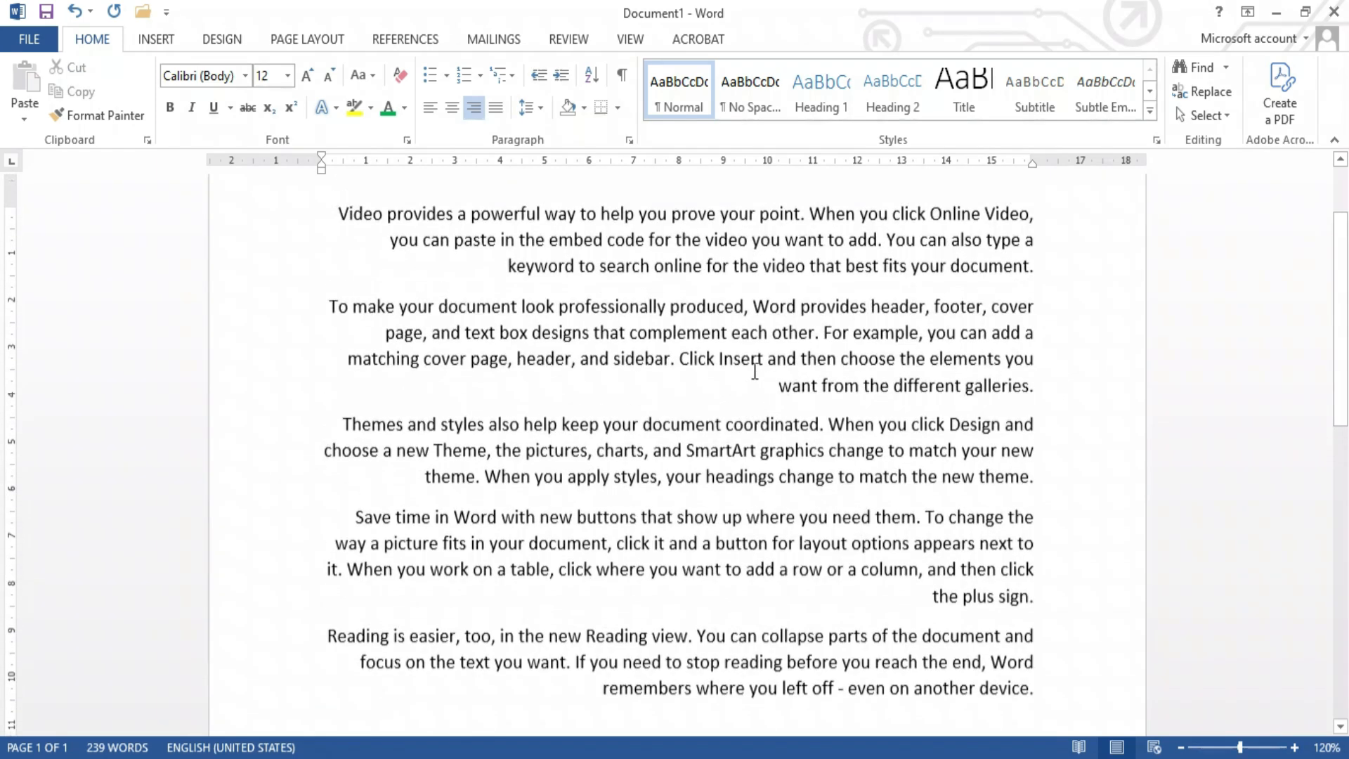
{"action": "left_click", "coordinate": [1031, 287]}
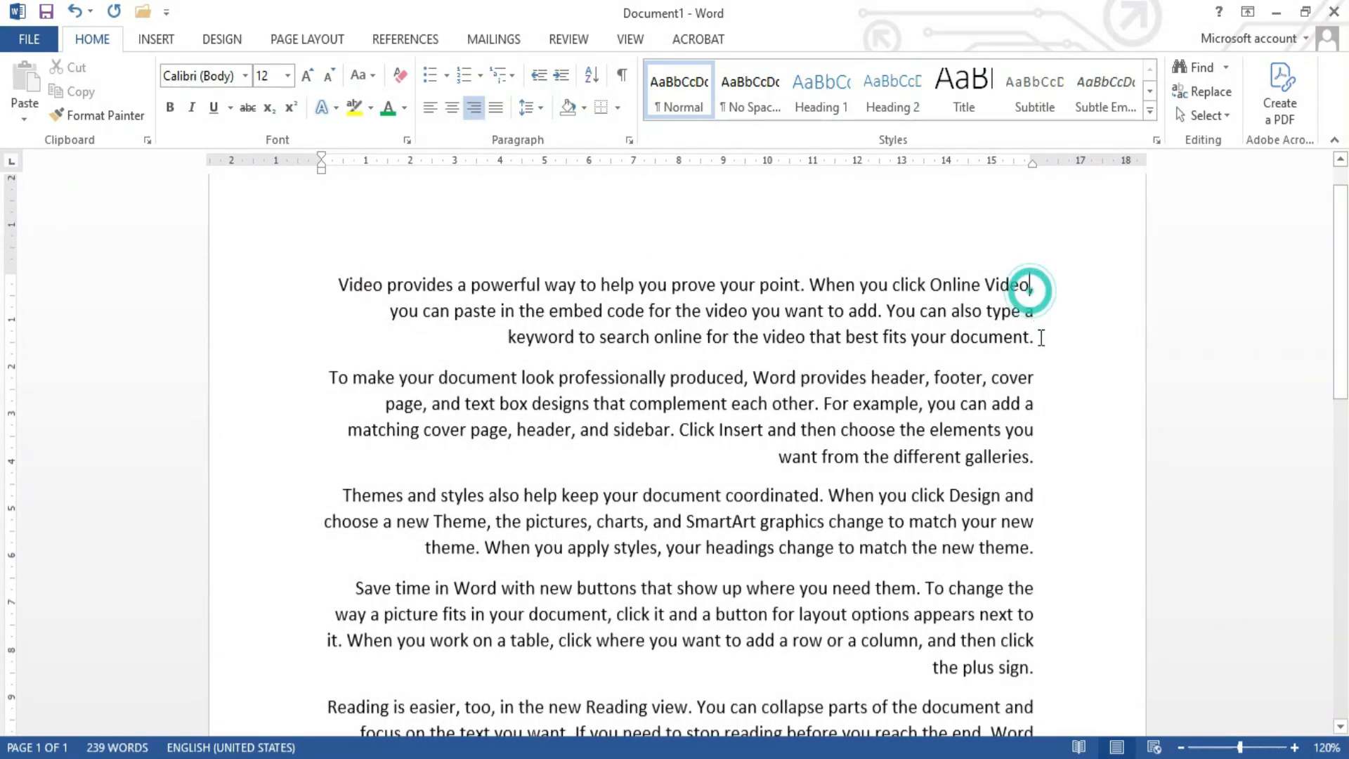
{"action": "scroll", "coordinate": [1039, 486], "scroll_direction": "down", "scroll_amount": 2}
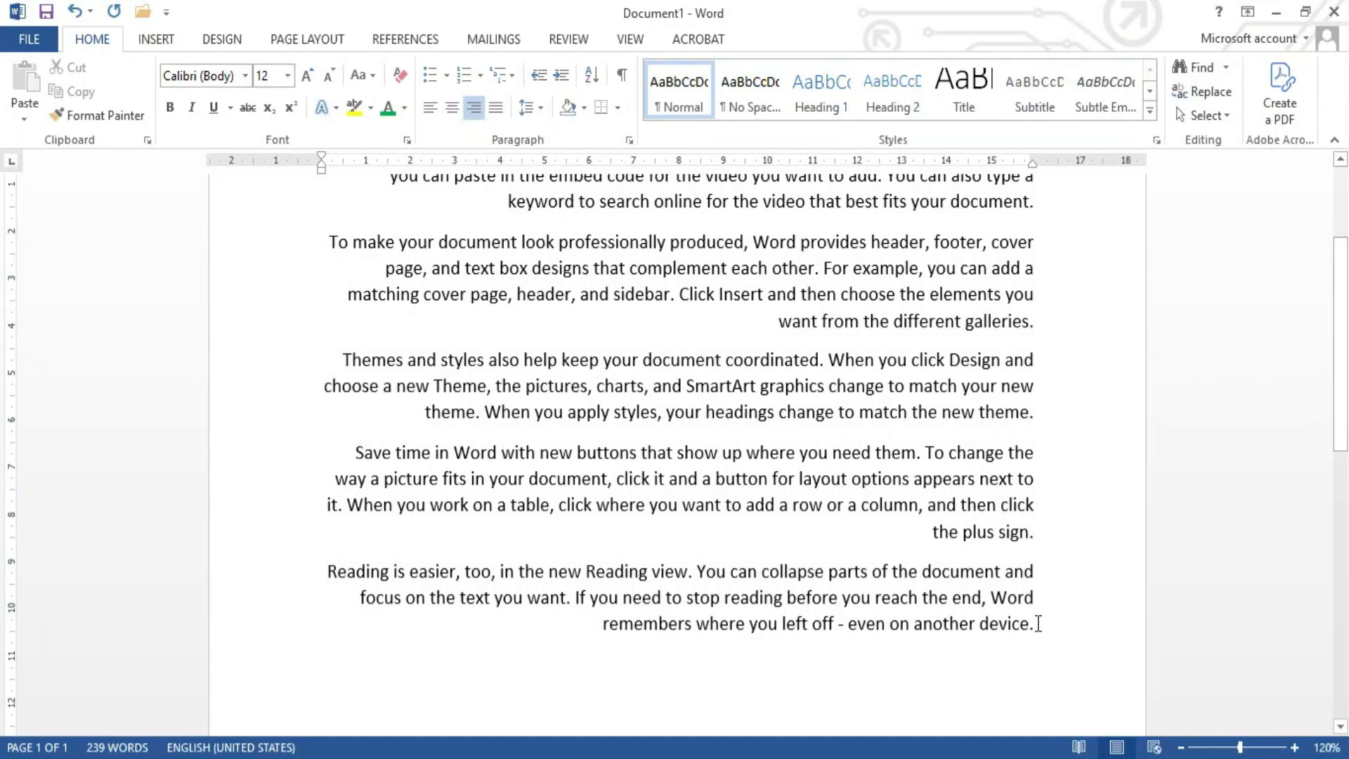
{"action": "key", "text": "ctrl+a"}
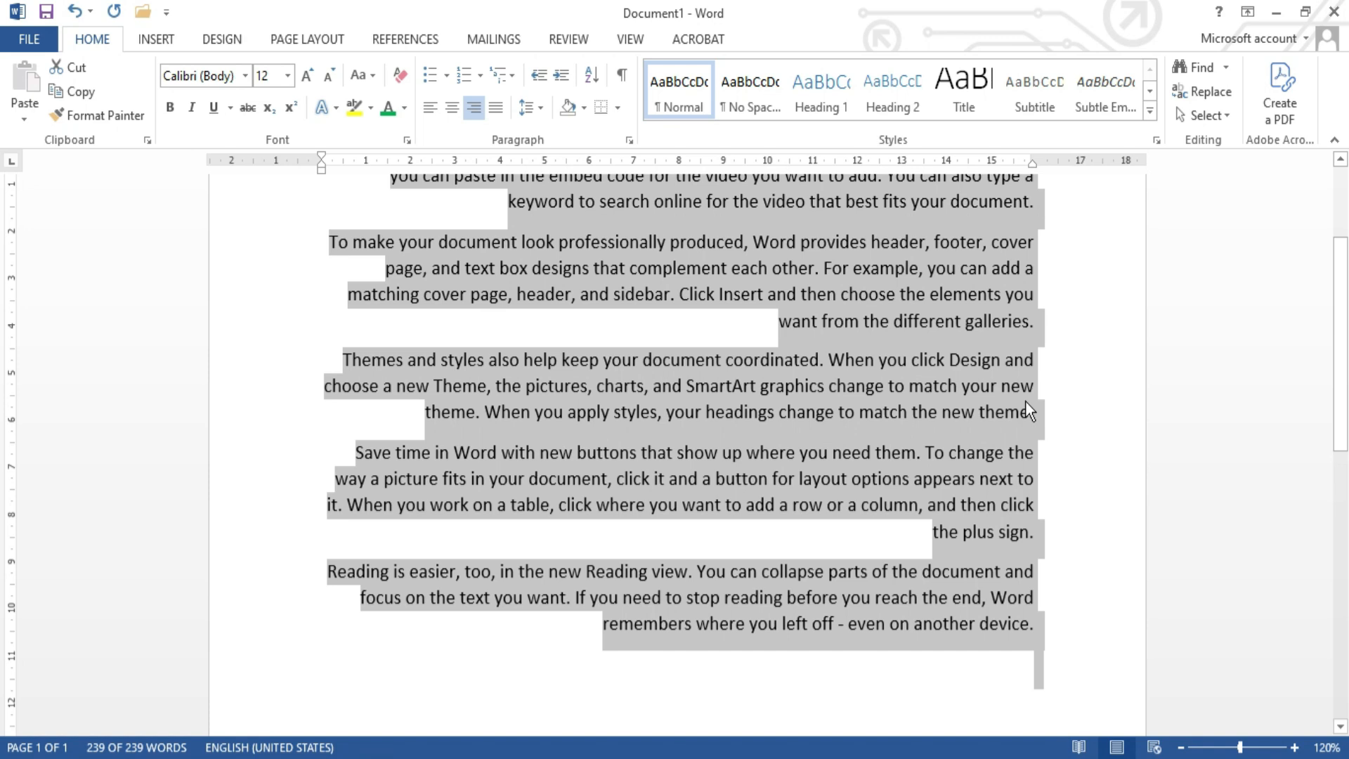
{"action": "scroll", "coordinate": [1026, 402], "scroll_direction": "up", "scroll_amount": 3}
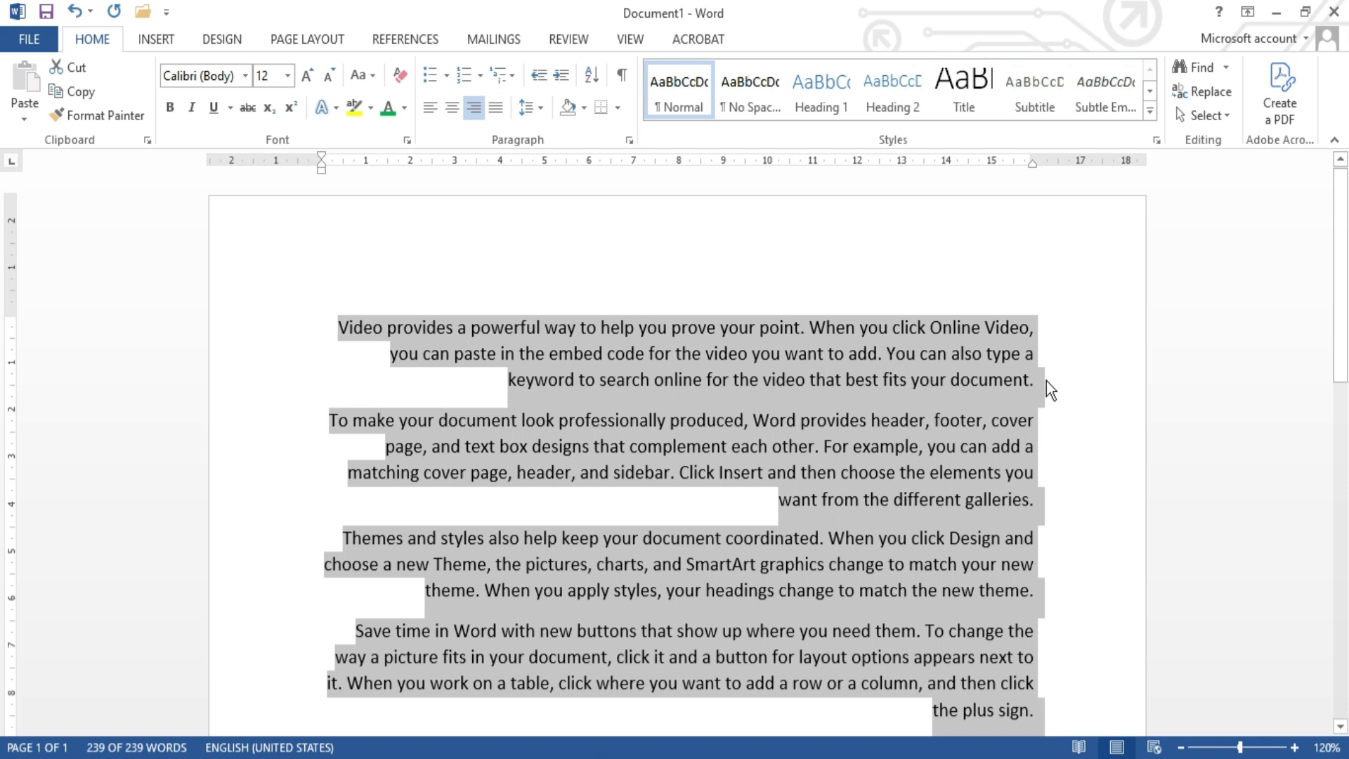
{"action": "left_click", "coordinate": [1038, 435]}
{"action": "scroll", "coordinate": [1039, 436], "scroll_direction": "down", "scroll_amount": 3}
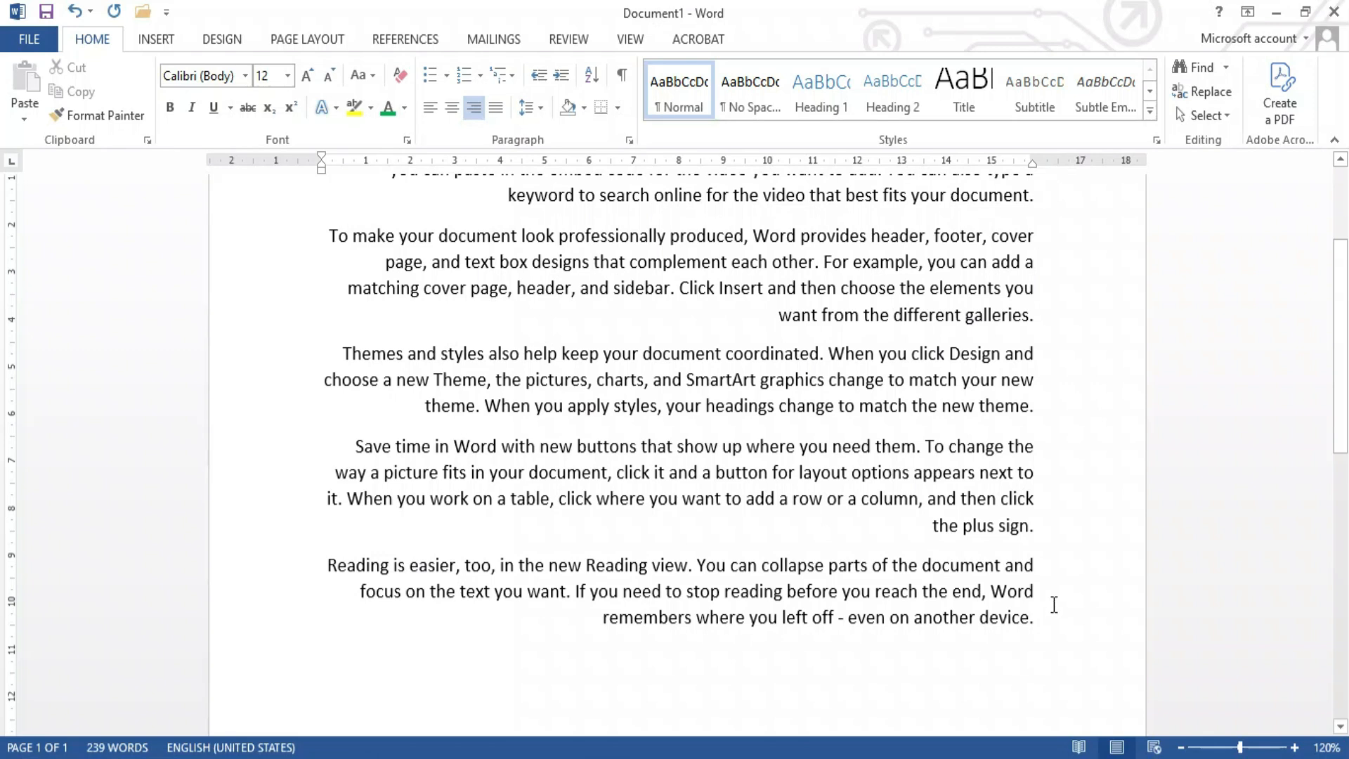
{"action": "scroll", "coordinate": [1054, 314], "scroll_direction": "up", "scroll_amount": 3}
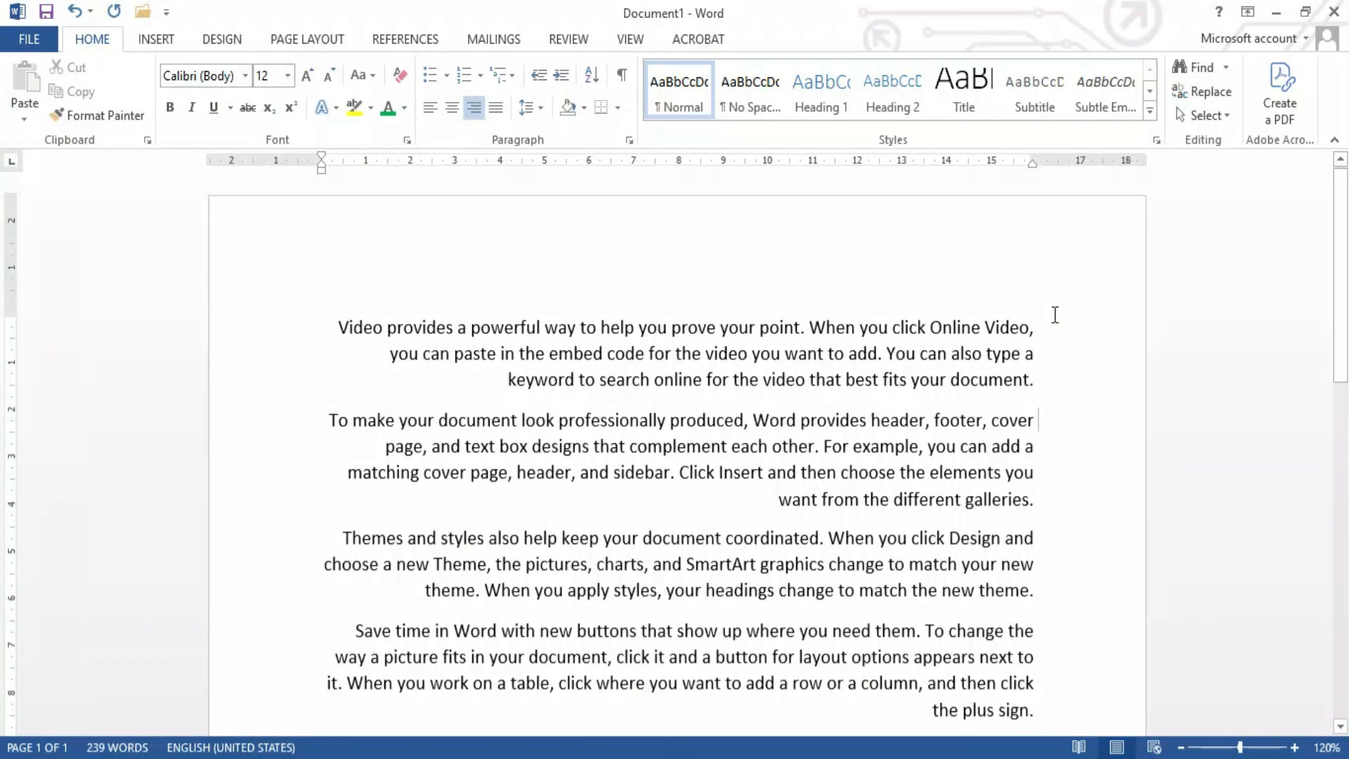
{"action": "scroll", "coordinate": [1055, 315], "scroll_direction": "down", "scroll_amount": 3}
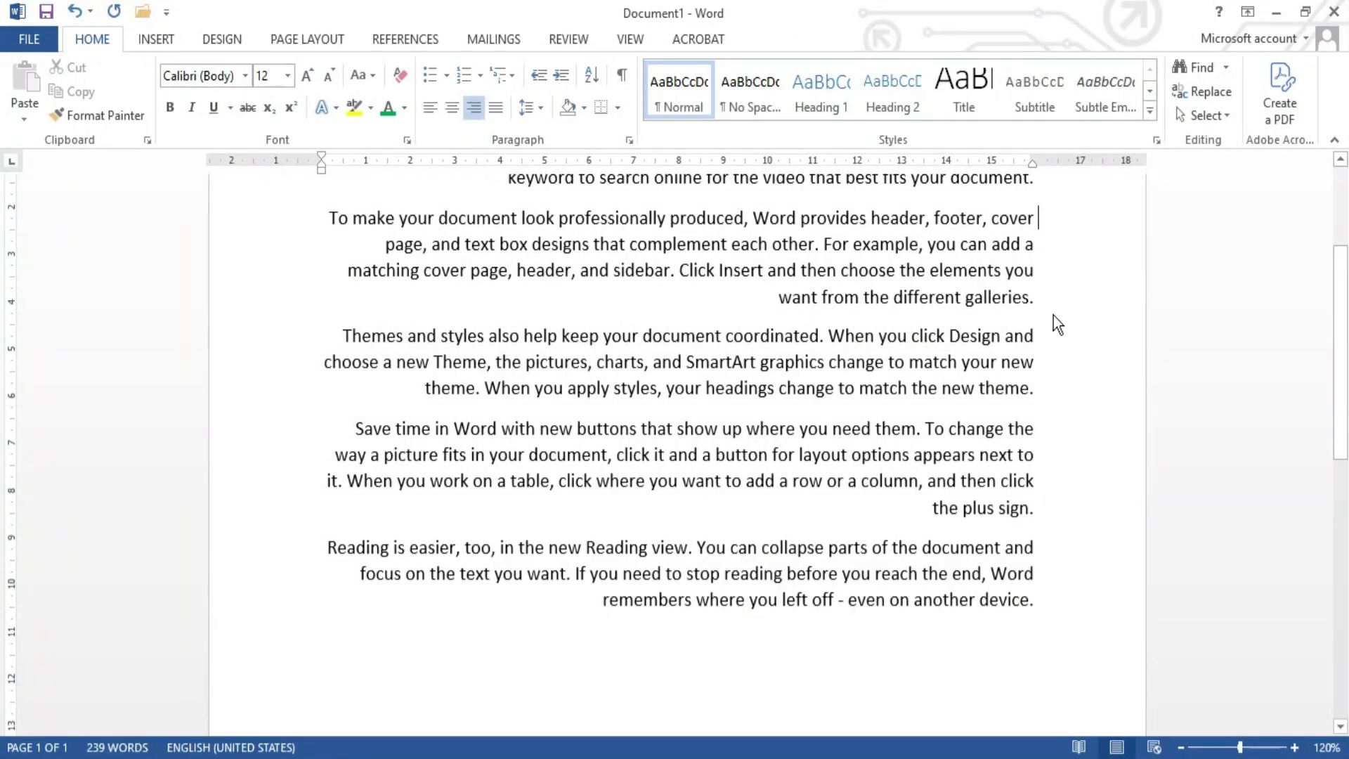
Step: Select the whole document and justify all of its paragraphs
{"action": "key", "text": "ctrl+a"}
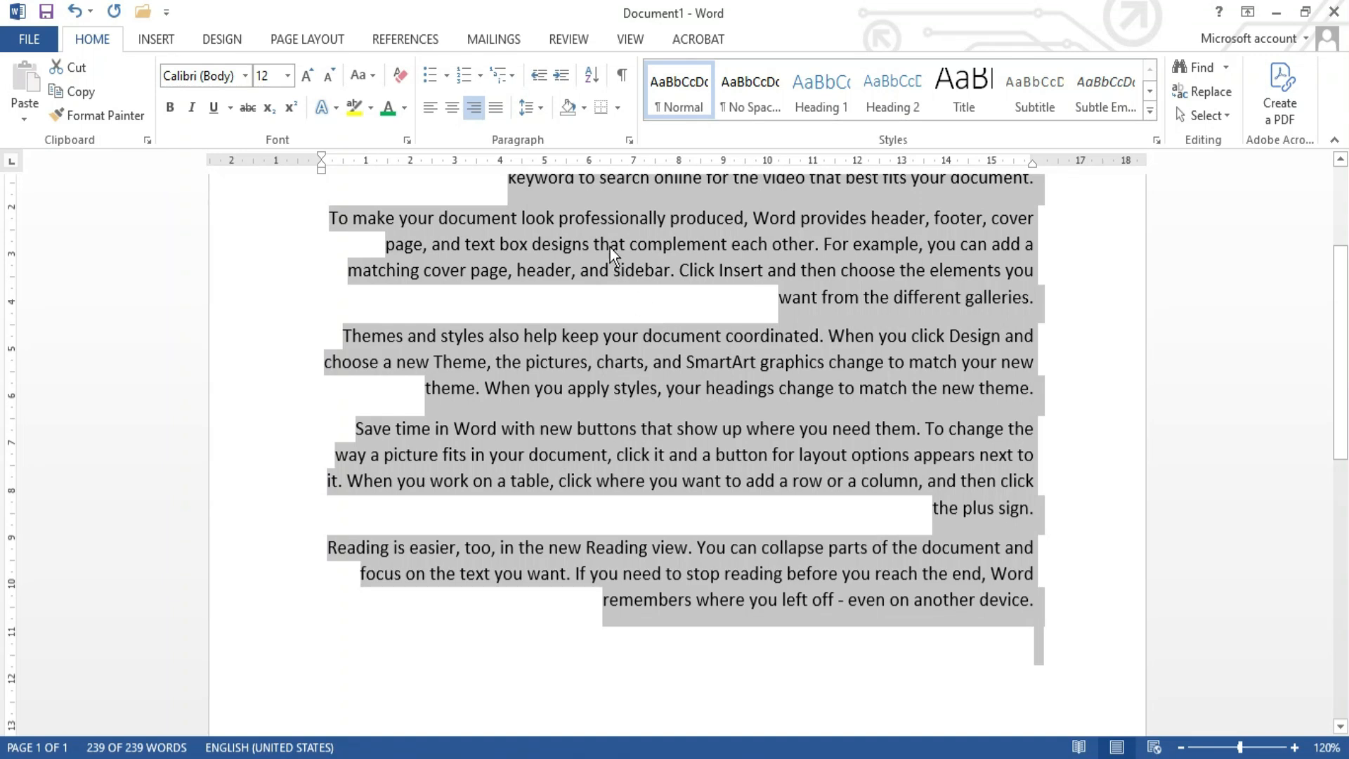
{"action": "left_click", "coordinate": [501, 113]}
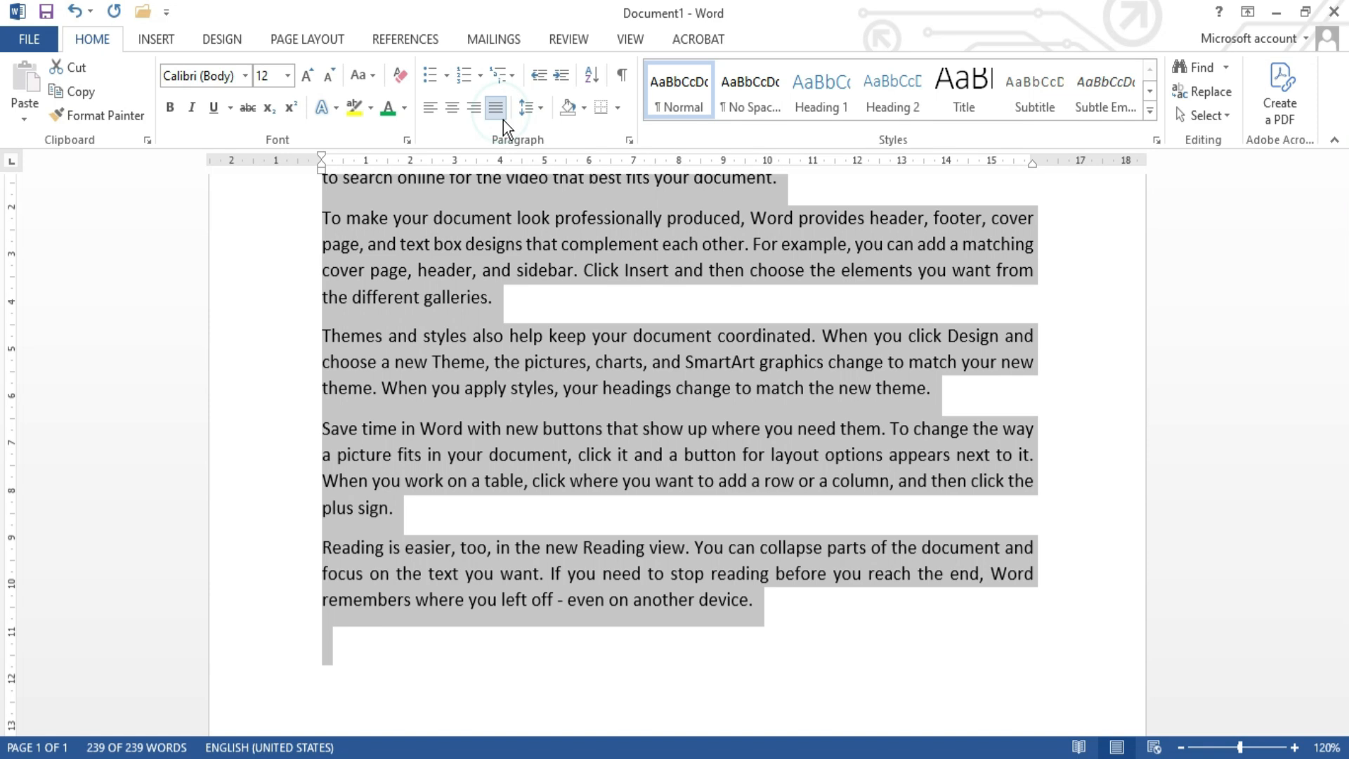
{"action": "scroll", "coordinate": [538, 348], "scroll_direction": "up", "scroll_amount": 3}
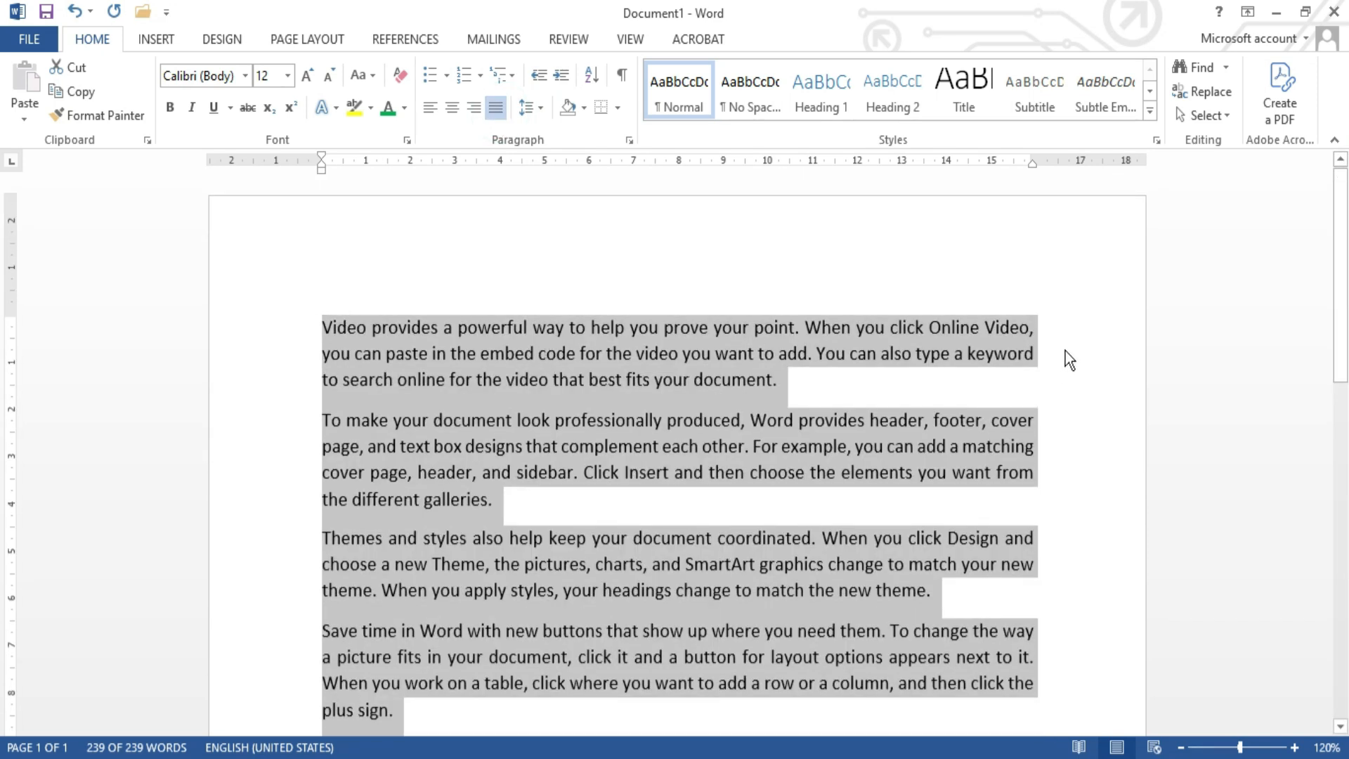
Step: Deselect the text and check both edges of the justified paragraphs down to the end of the document
{"action": "left_click", "coordinate": [1033, 327]}
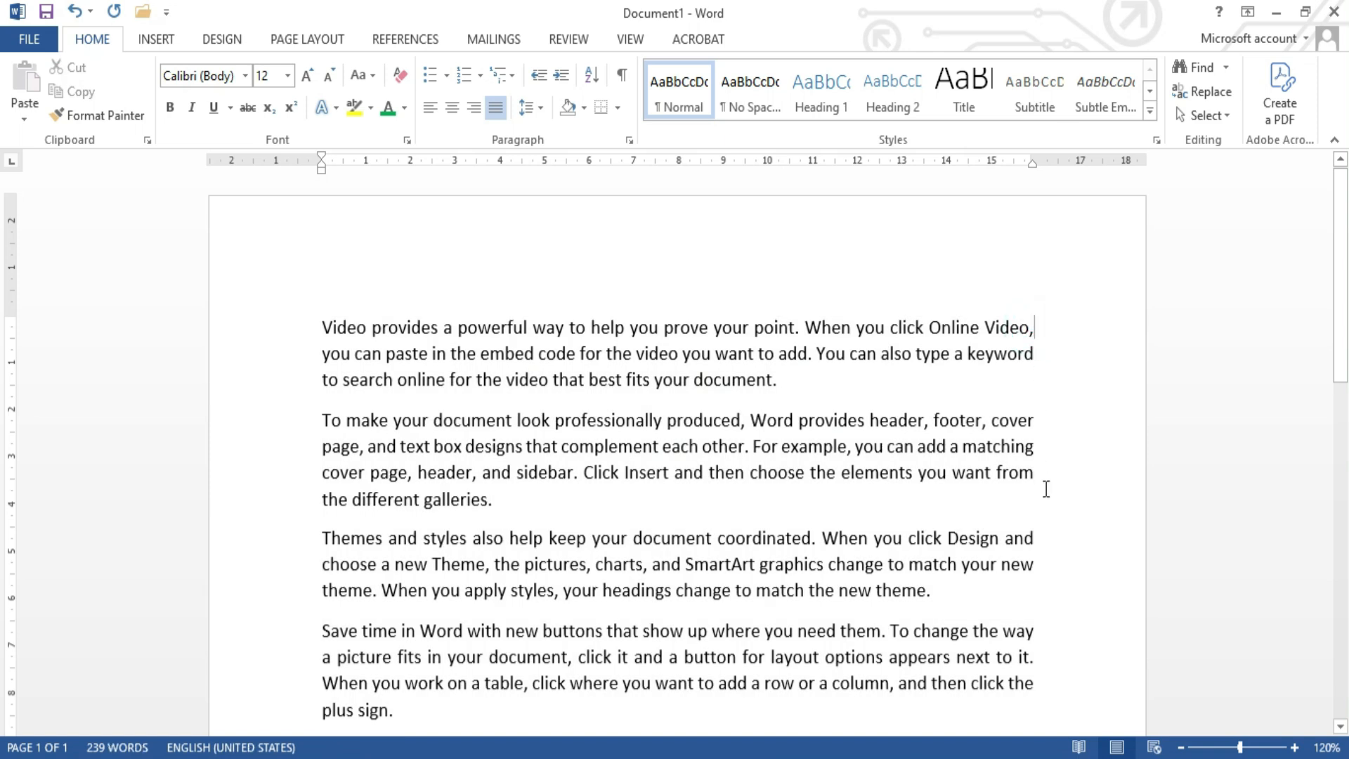
{"action": "scroll", "coordinate": [1049, 590], "scroll_direction": "down", "scroll_amount": 3}
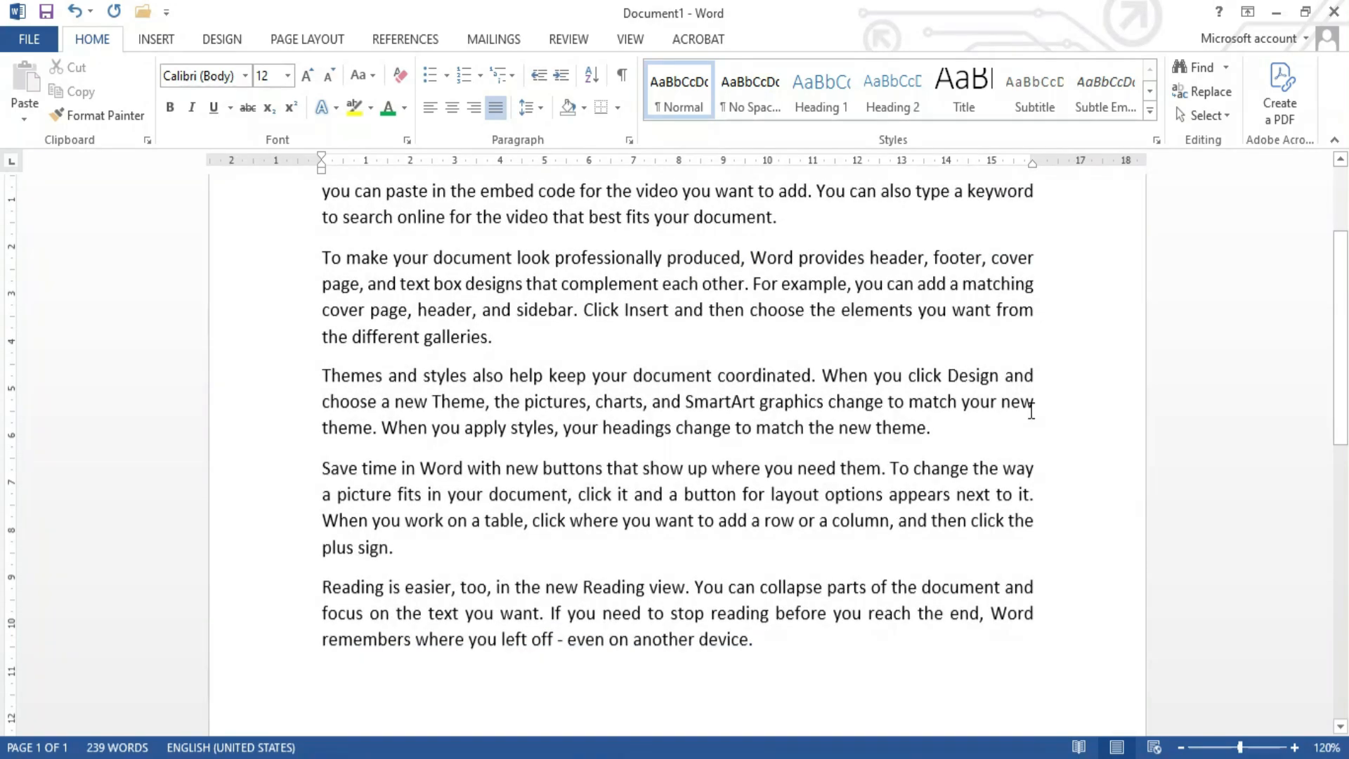
{"action": "scroll", "coordinate": [1041, 339], "scroll_direction": "up", "scroll_amount": 3}
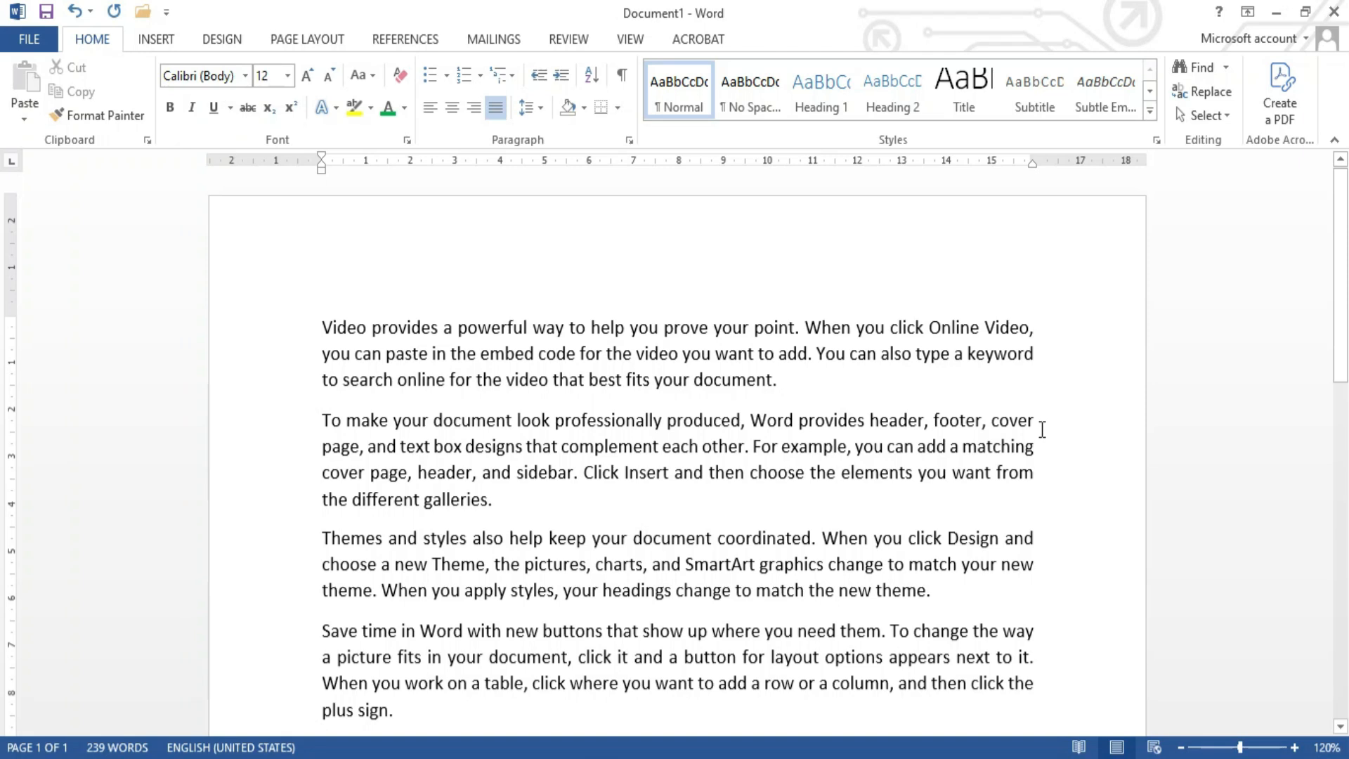
{"action": "scroll", "coordinate": [1043, 479], "scroll_direction": "down", "scroll_amount": 3}
{"action": "scroll", "coordinate": [1042, 478], "scroll_direction": "down", "scroll_amount": 2}
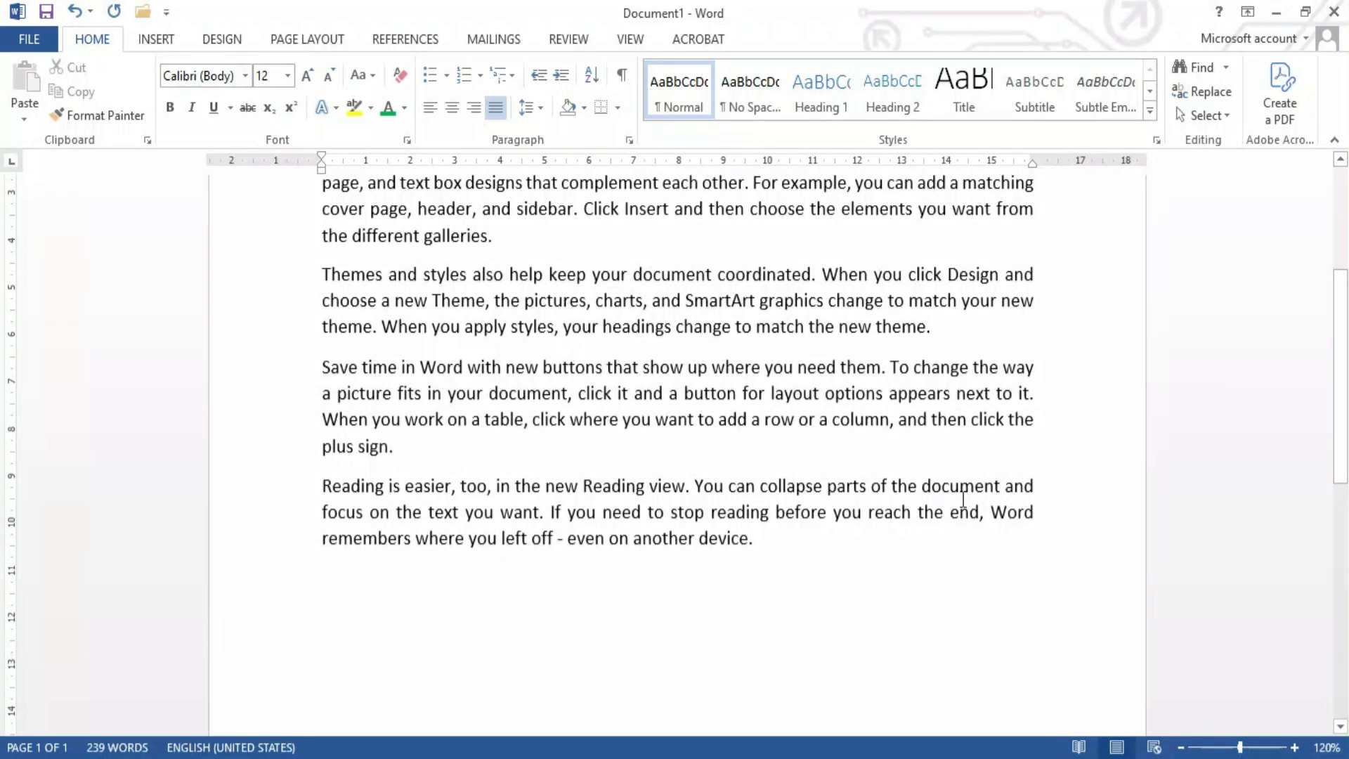
{"action": "scroll", "coordinate": [435, 498], "scroll_direction": "up", "scroll_amount": 3}
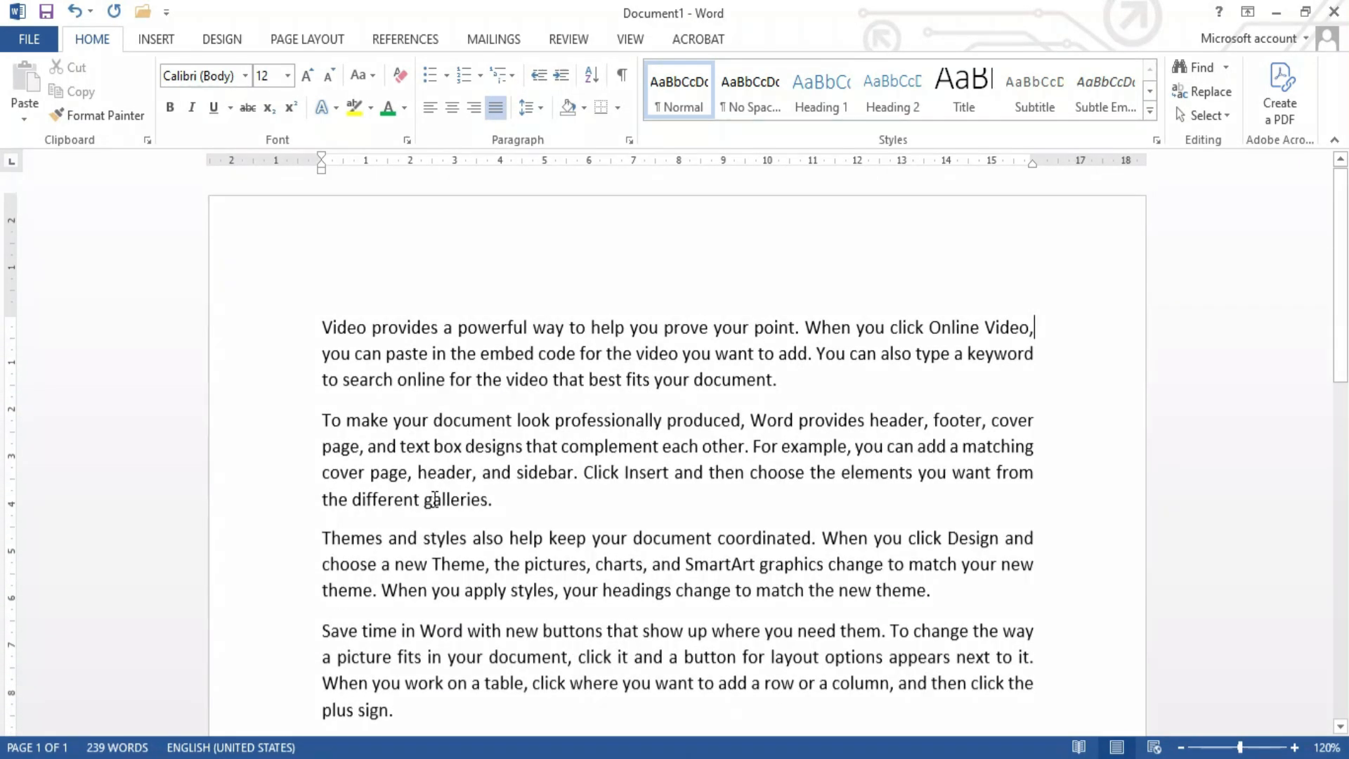
{"action": "scroll", "coordinate": [435, 498], "scroll_direction": "down", "scroll_amount": 3}
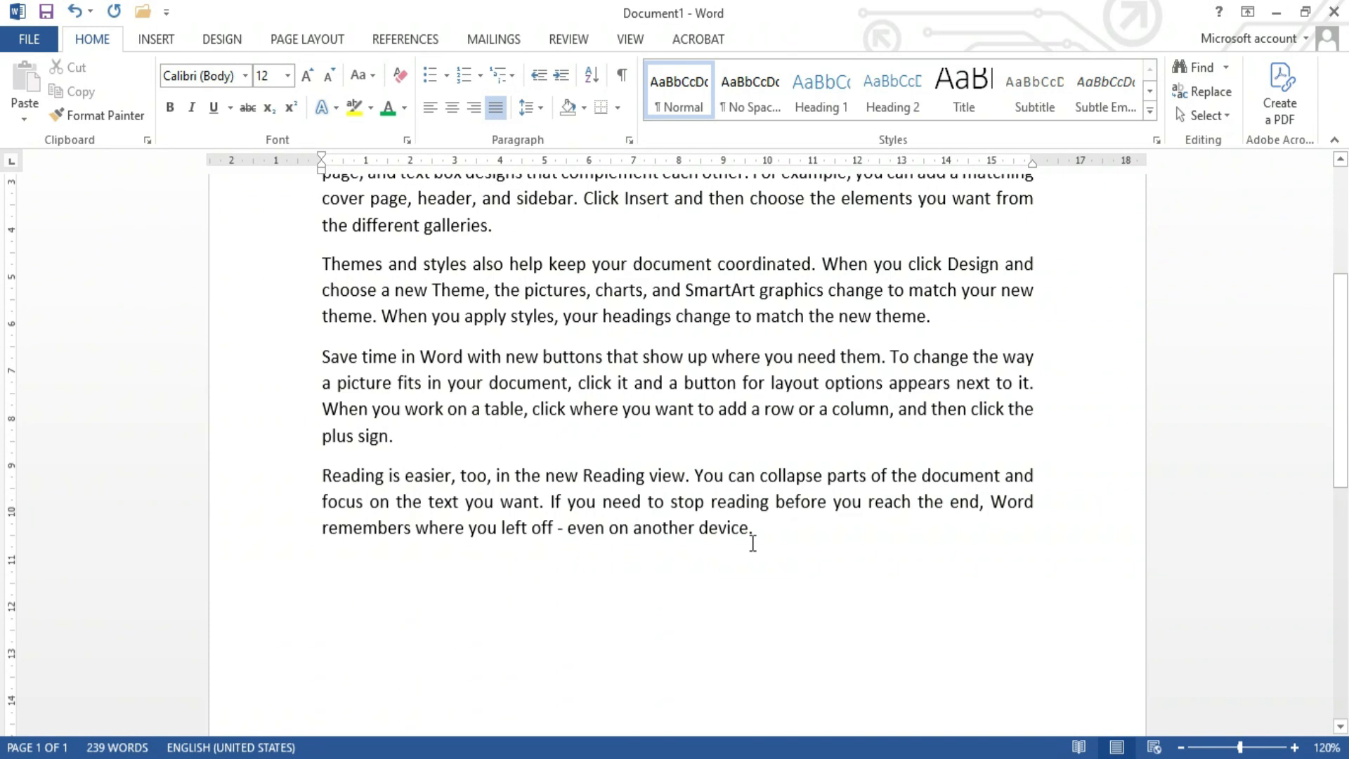
Step: Center all paragraphs of the whole document and check how the short last line of the second paragraph sits
{"action": "key", "text": "ctrl+a"}
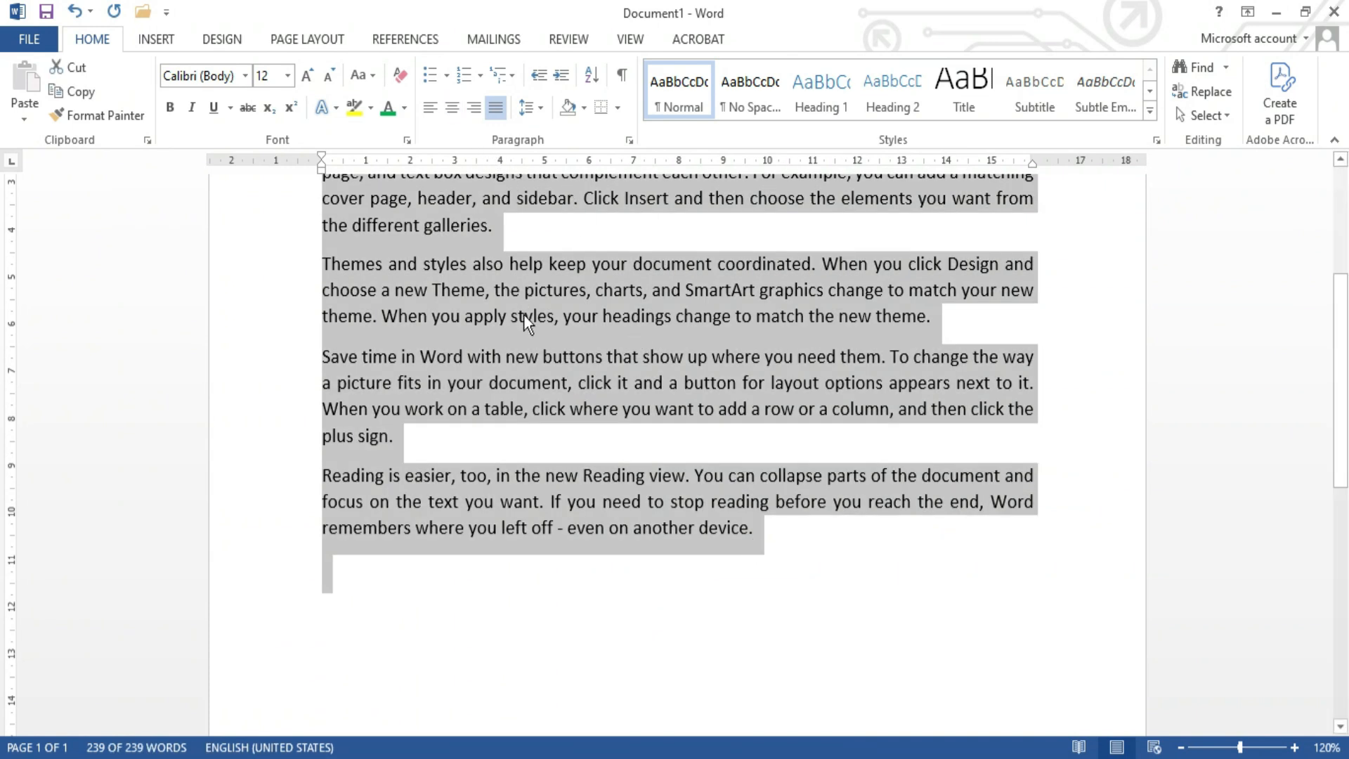
{"action": "scroll", "coordinate": [525, 314], "scroll_direction": "up", "scroll_amount": 5}
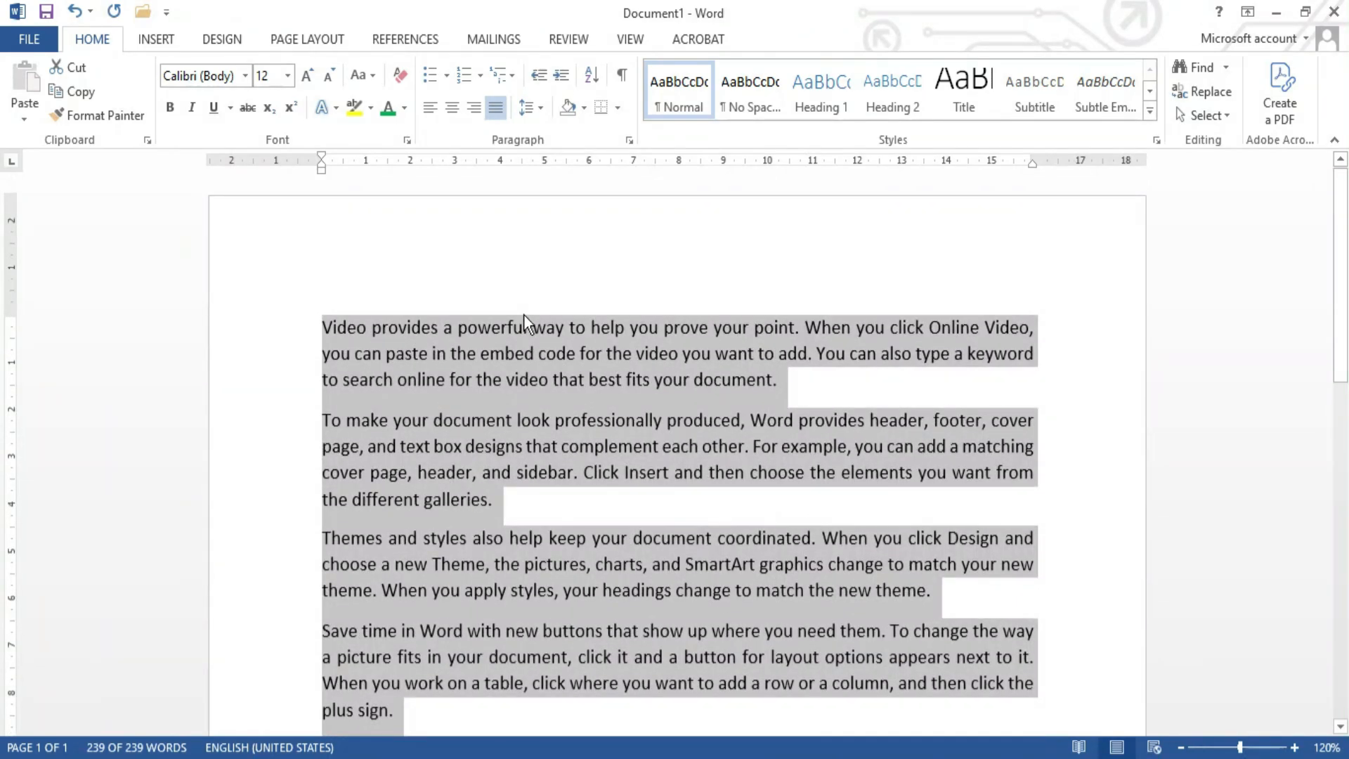
{"action": "left_click", "coordinate": [454, 107]}
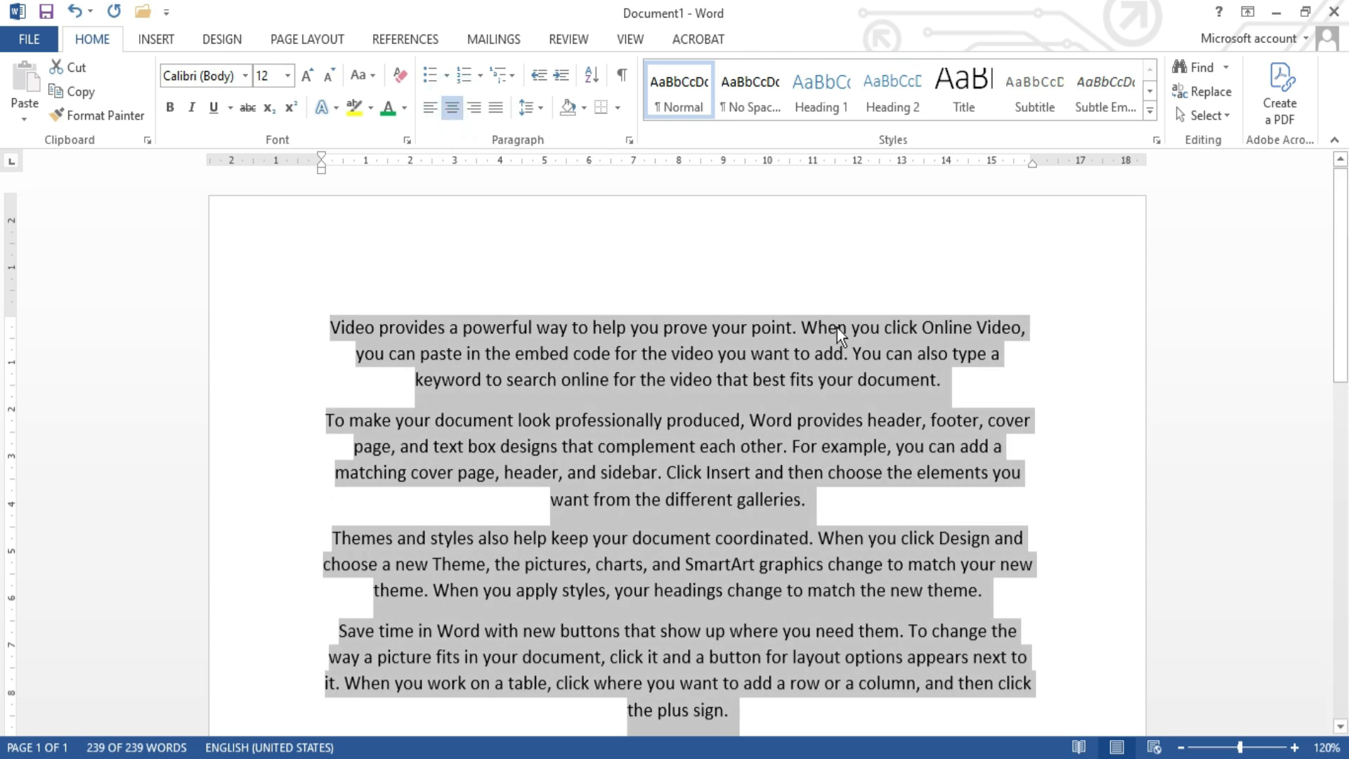
{"action": "left_click", "coordinate": [951, 383]}
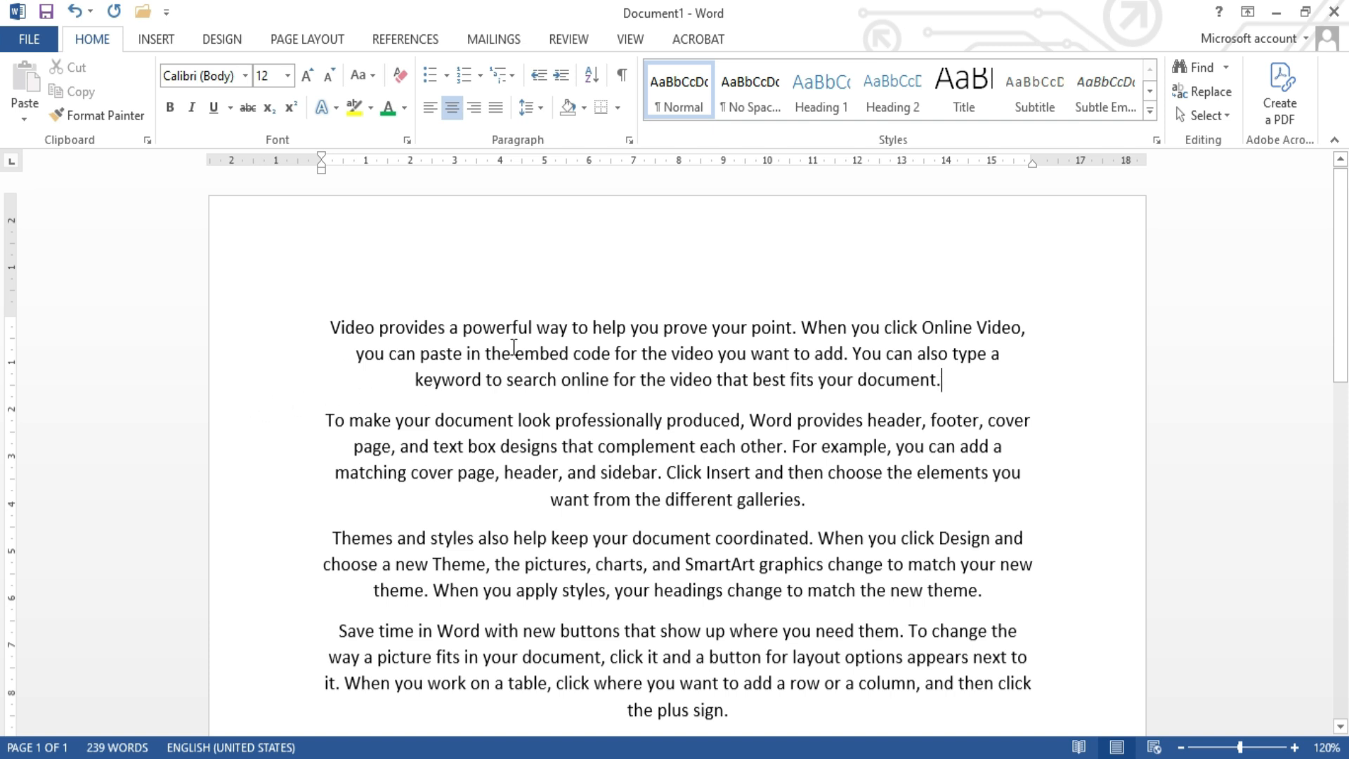
{"action": "scroll", "coordinate": [801, 431], "scroll_direction": "down", "scroll_amount": 3}
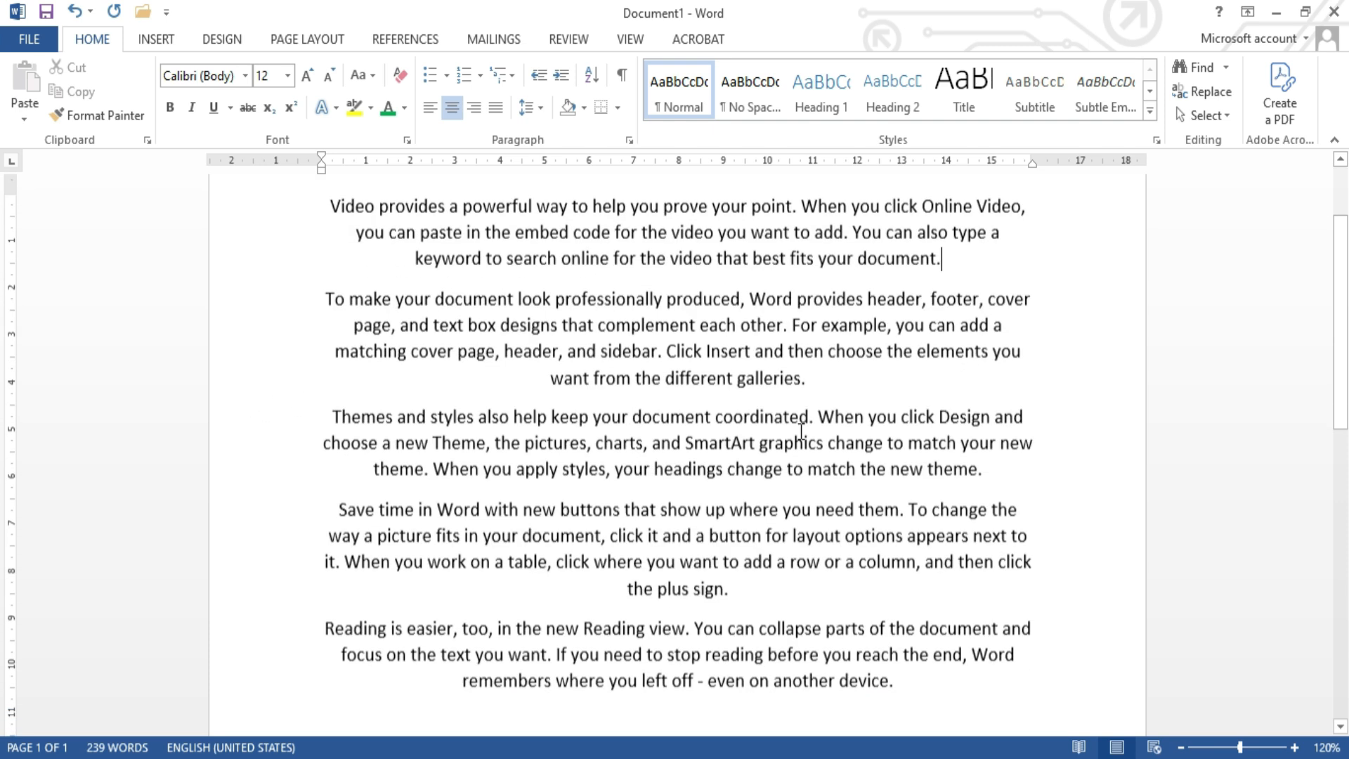
{"action": "left_click_drag", "start_coordinate": [807, 379], "coordinate": [551, 397]}
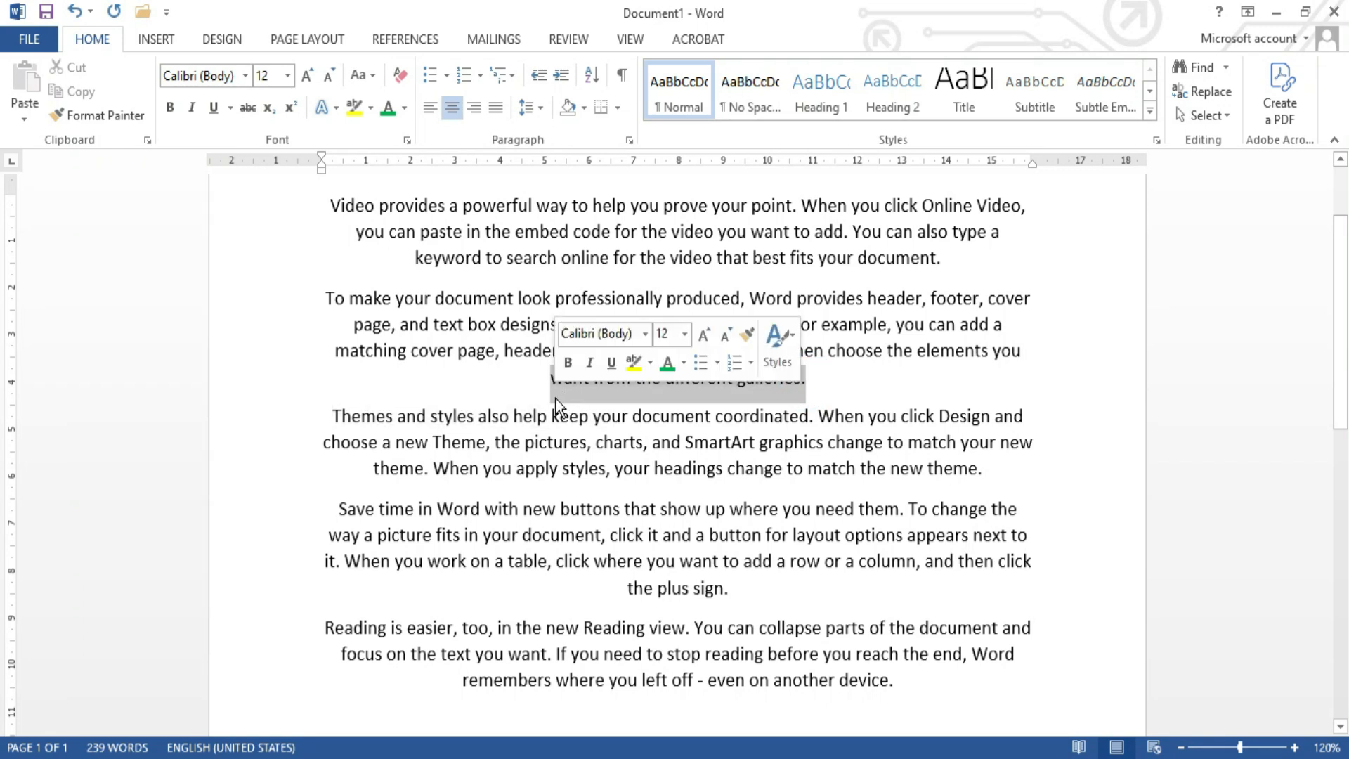
{"action": "left_click", "coordinate": [821, 382]}
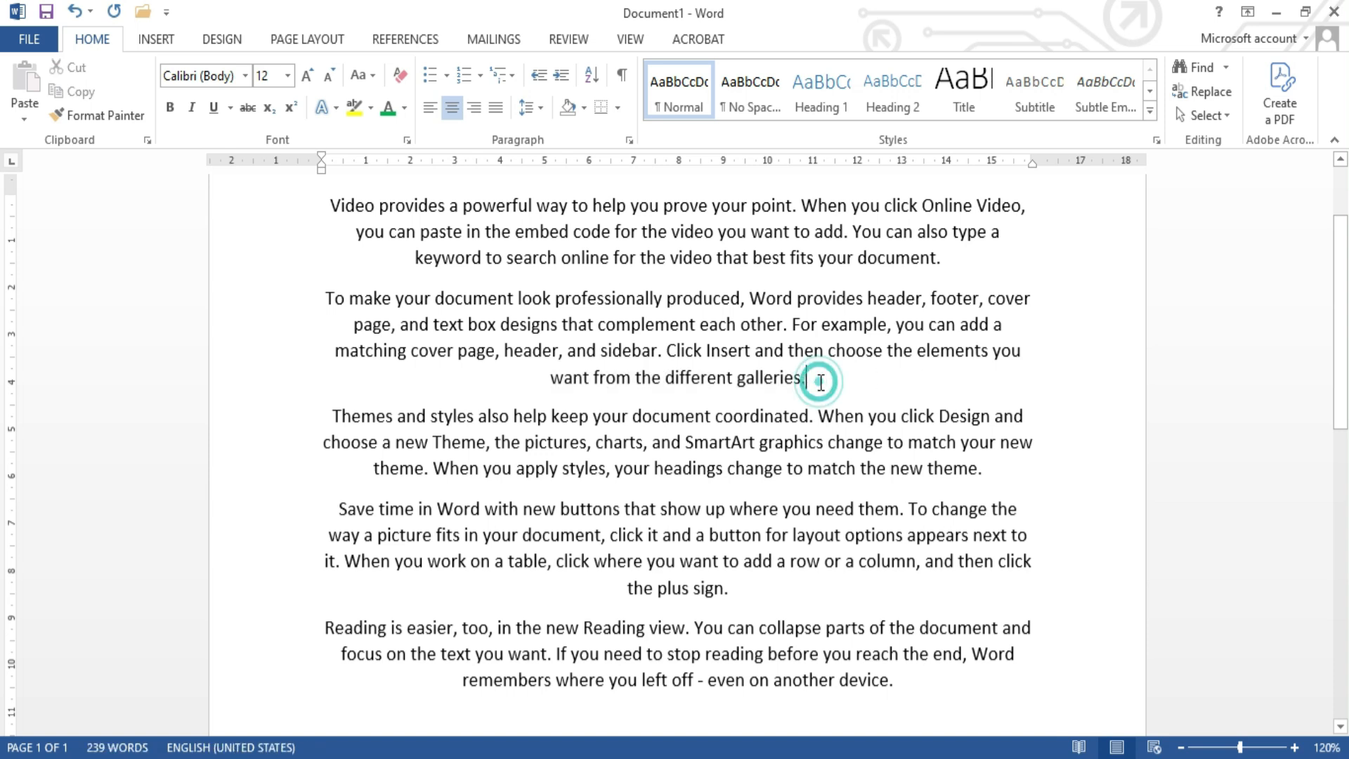
Step: Select the whole document and left-align all of its paragraphs
{"action": "scroll", "coordinate": [821, 382], "scroll_direction": "up", "scroll_amount": 3}
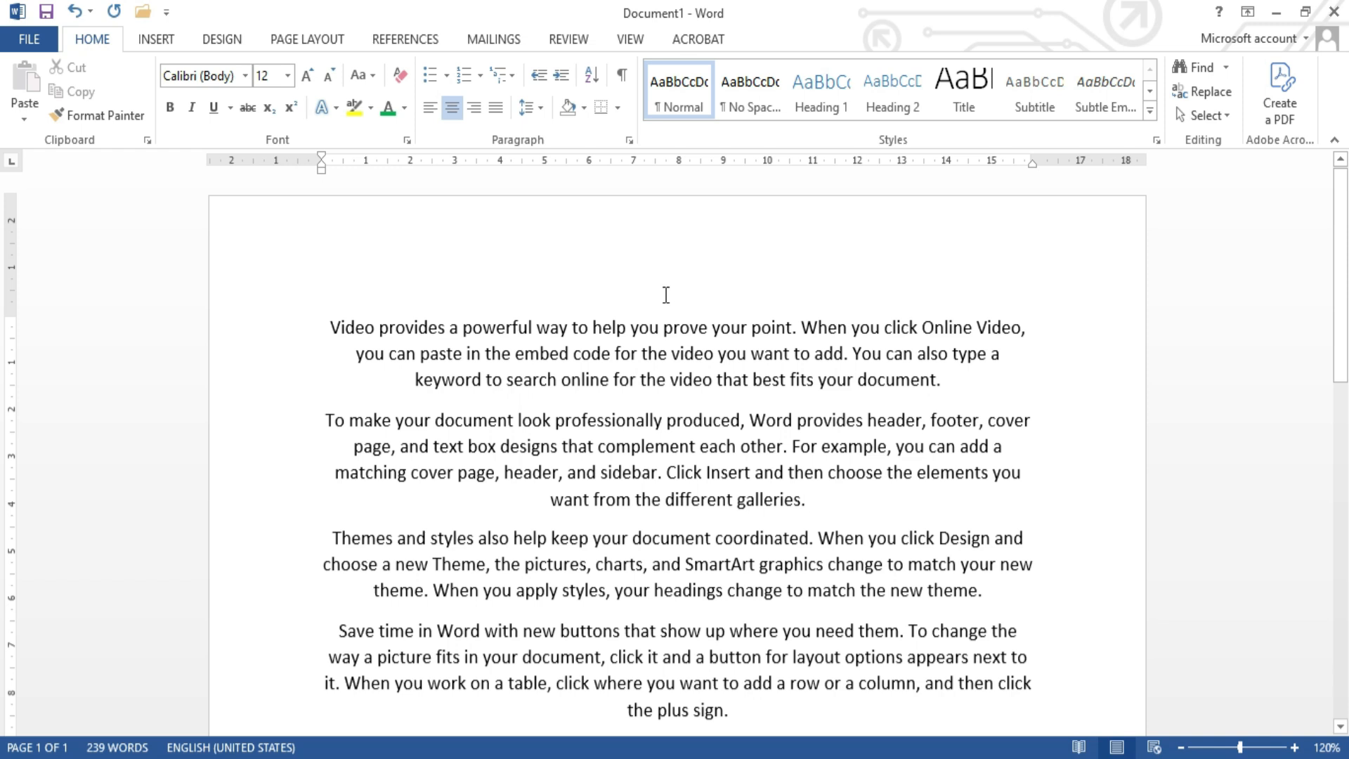
{"action": "key", "text": "ctrl+a"}
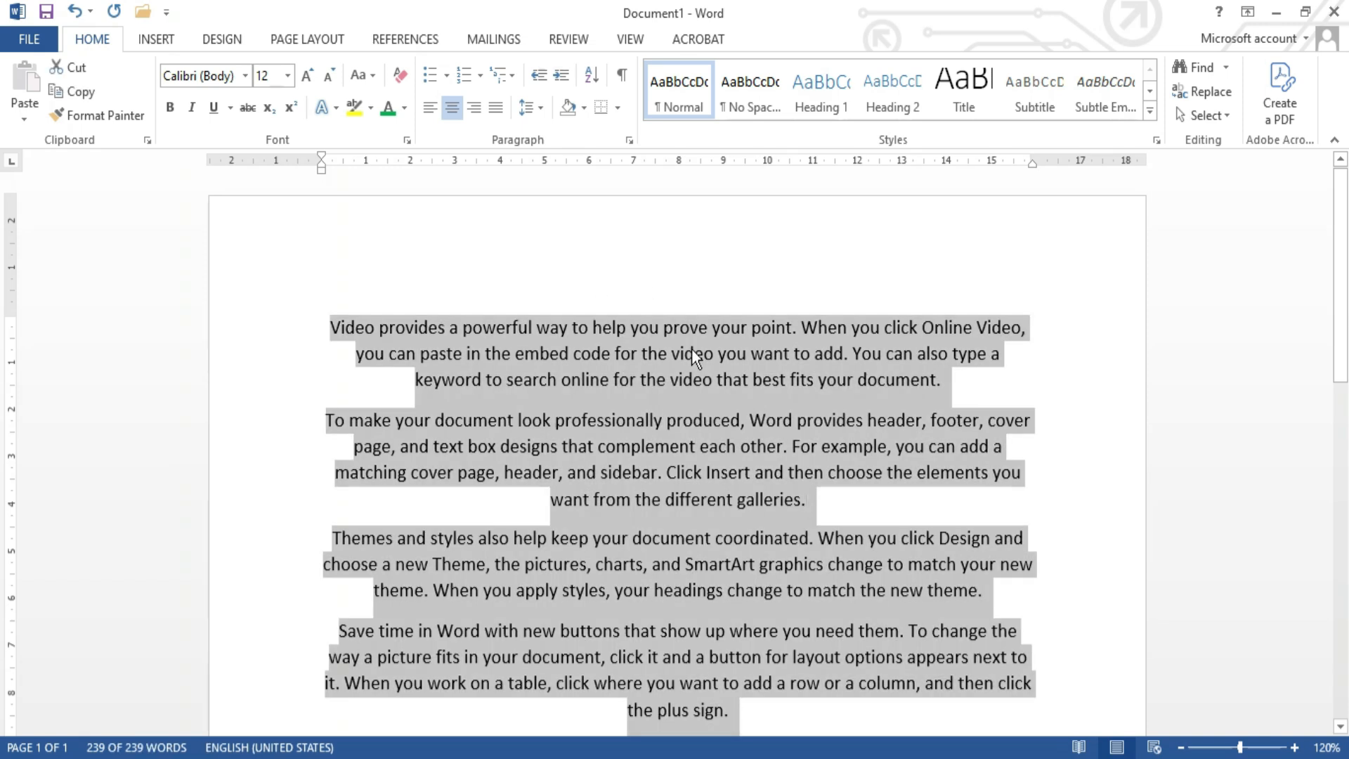
{"action": "left_click", "coordinate": [431, 108]}
{"action": "left_click", "coordinate": [551, 294]}
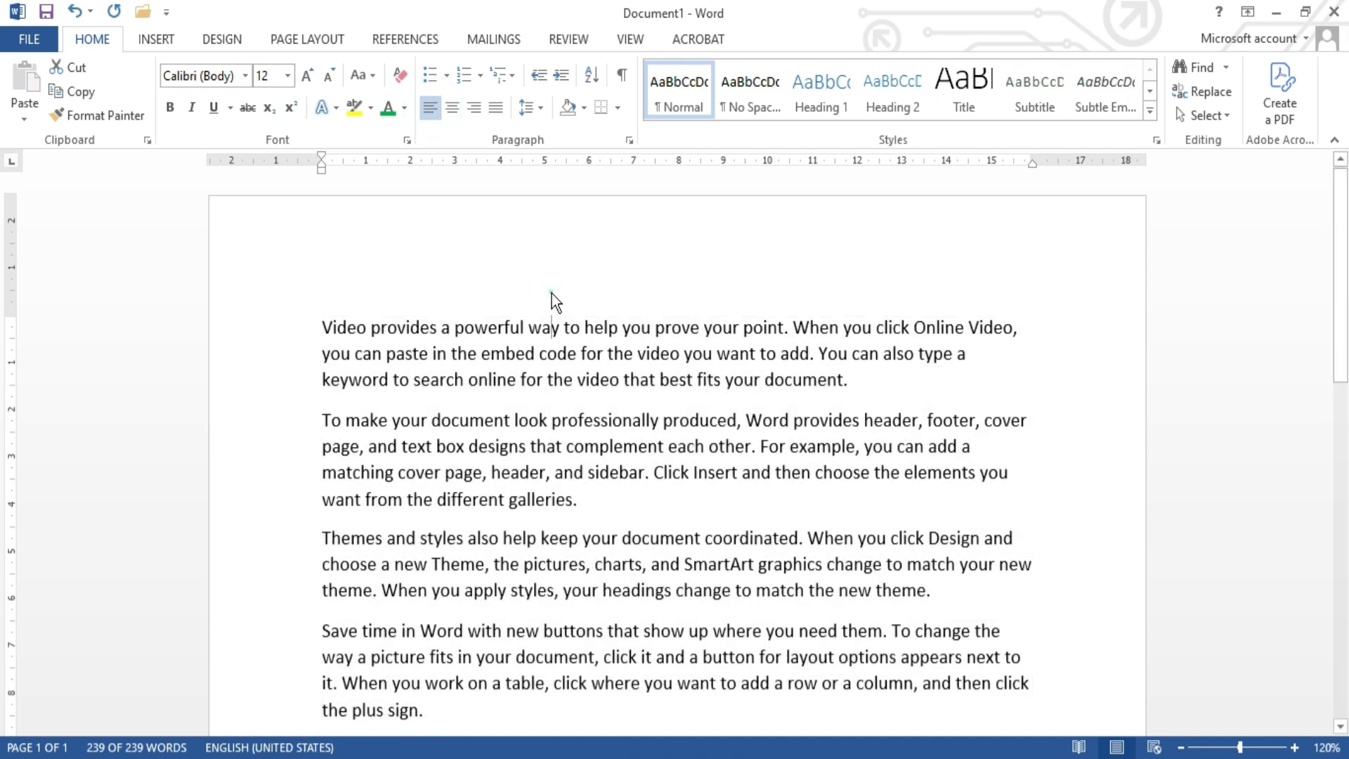
Step: Add the title "BCTA" on a new line above the first paragraph
{"action": "left_click", "coordinate": [321, 325]}
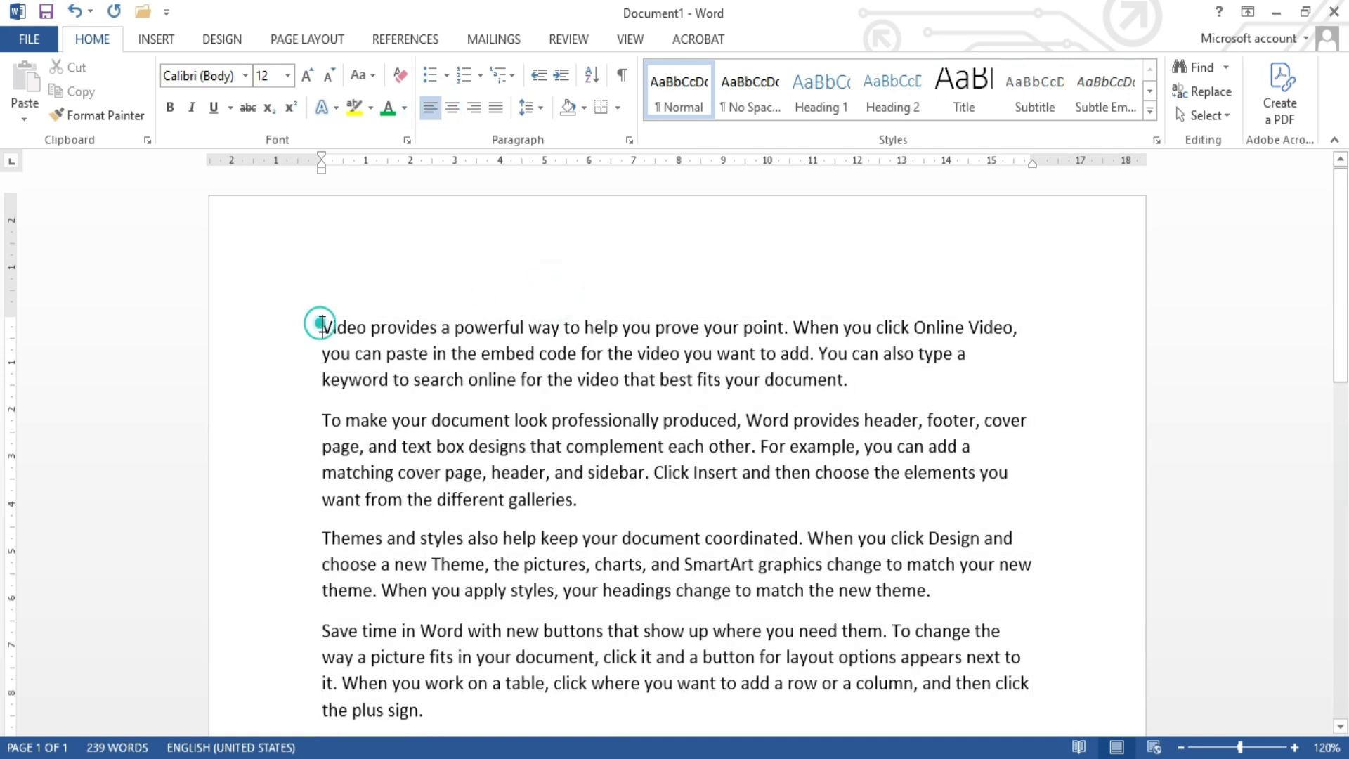
{"action": "key", "text": "Return"}
{"action": "left_click", "coordinate": [376, 324]}
{"action": "type", "text": "BCTA"}
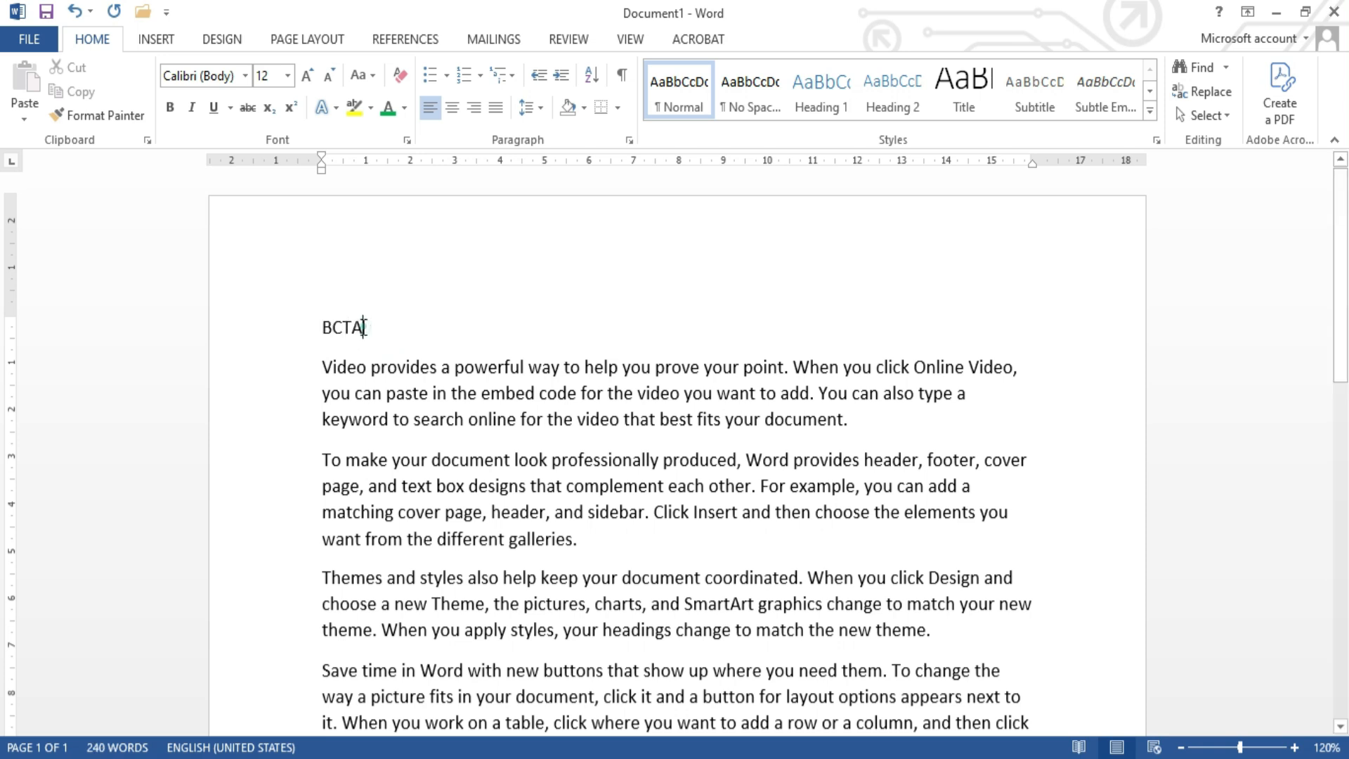
Step: Center the "BCTA" title line on its own
{"action": "left_click_drag", "start_coordinate": [364, 327], "coordinate": [326, 335]}
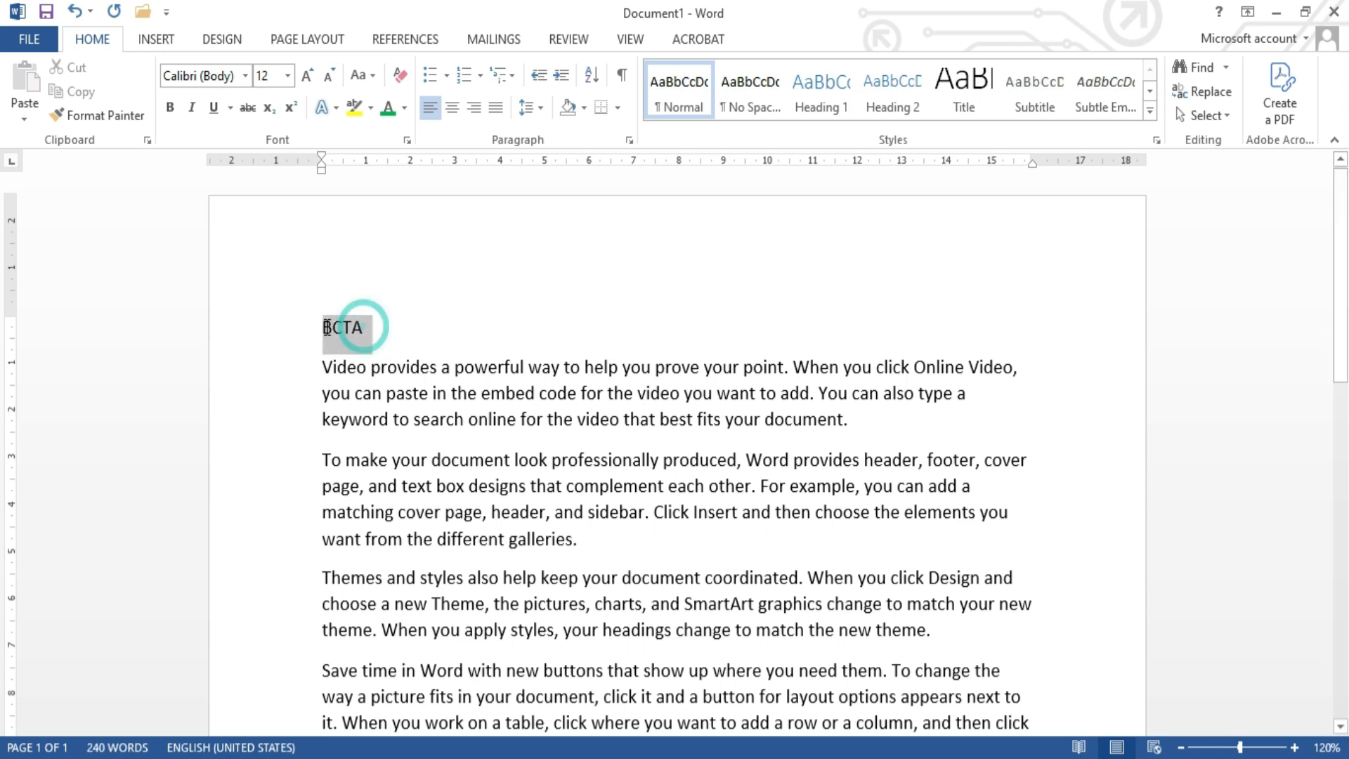
{"action": "left_click", "coordinate": [612, 332]}
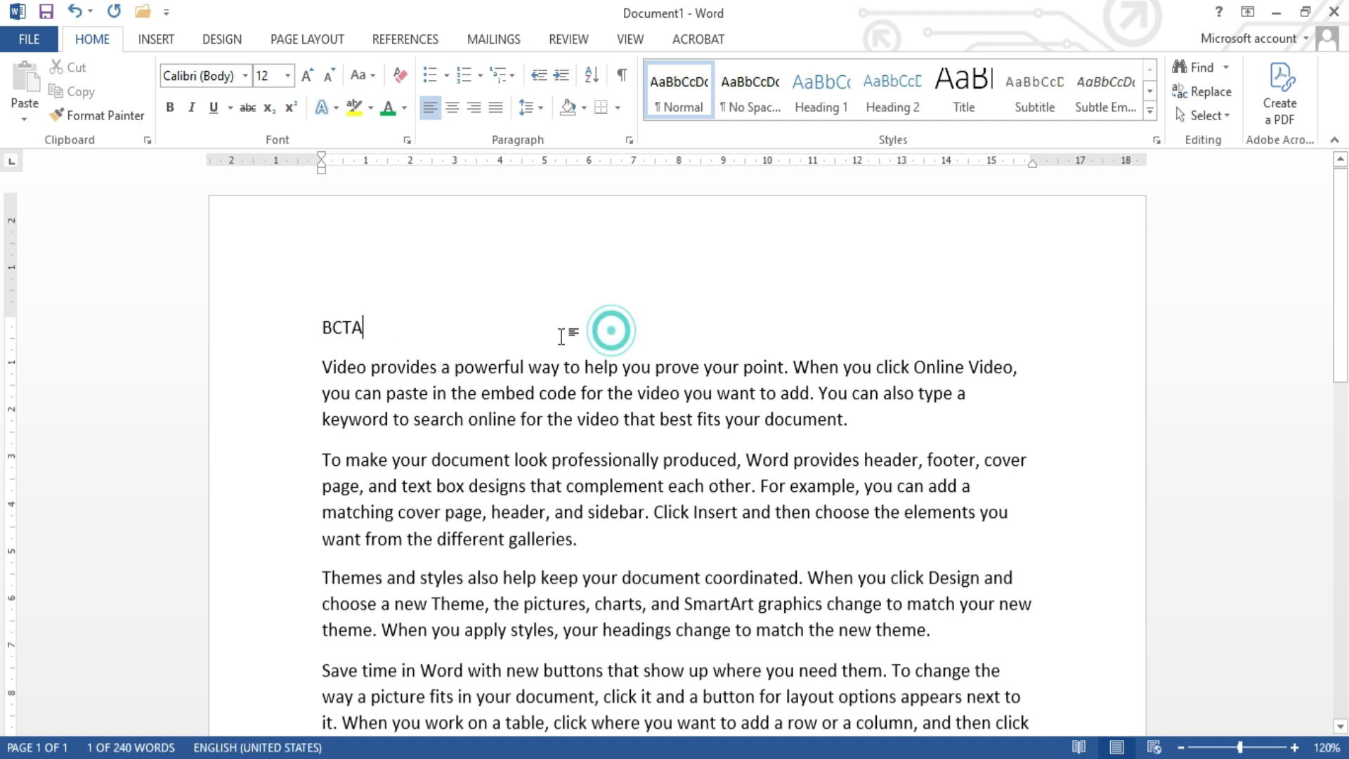
{"action": "left_click", "coordinate": [322, 326]}
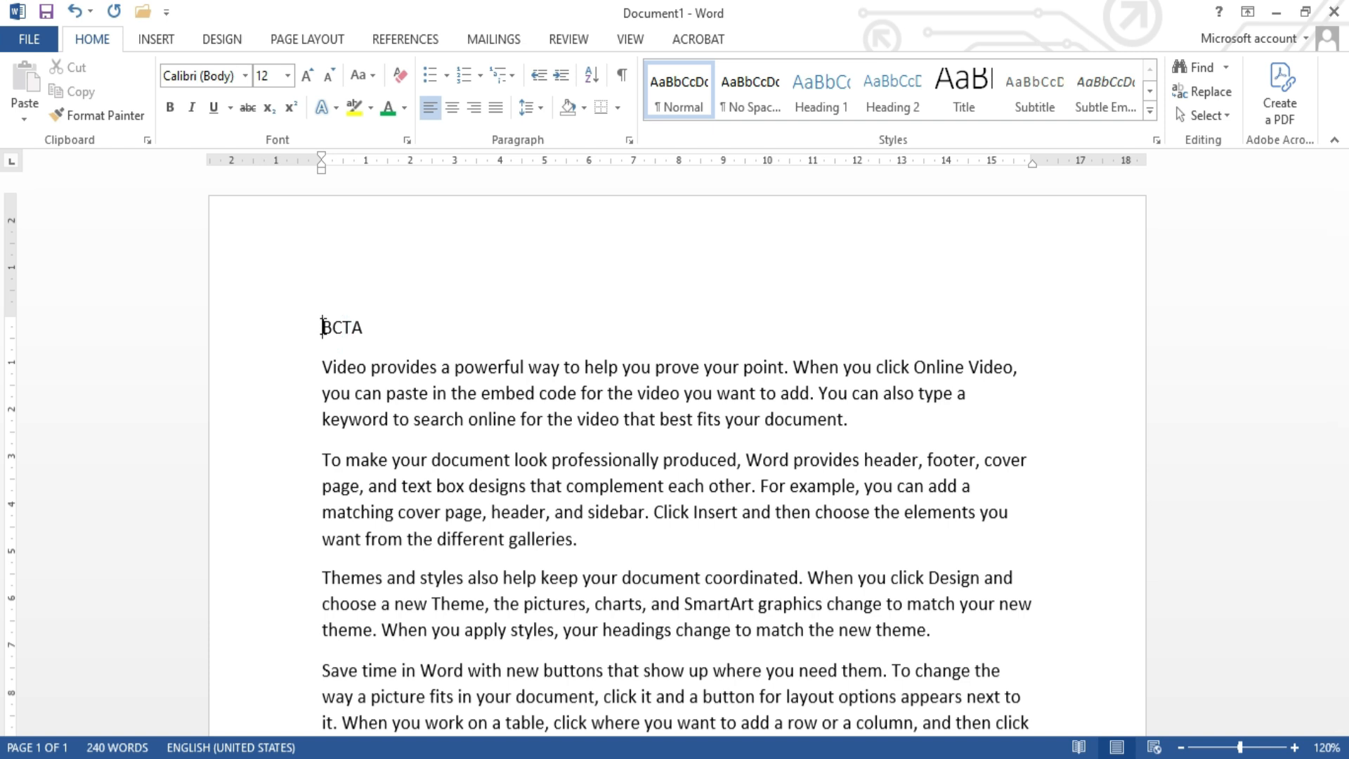
{"action": "left_click_drag", "start_coordinate": [361, 331], "coordinate": [325, 335]}
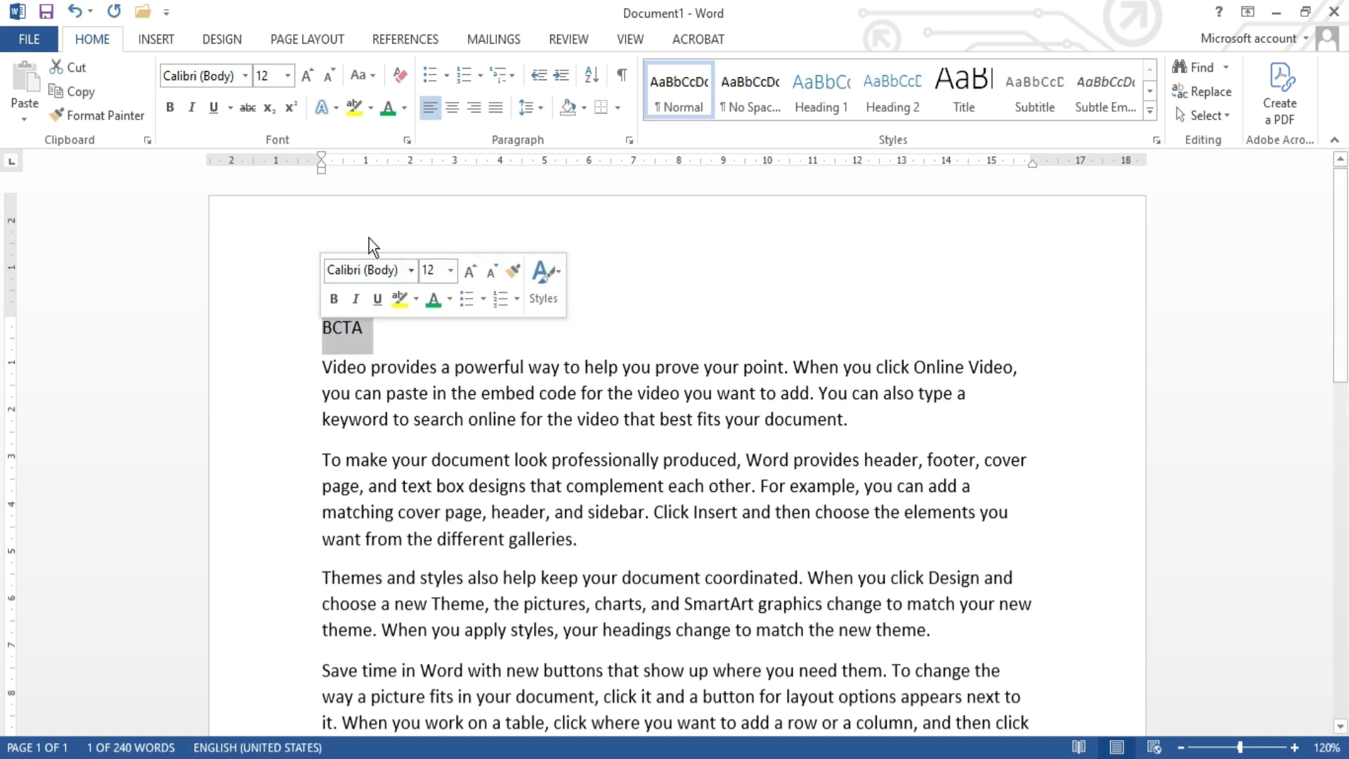
{"action": "left_click", "coordinate": [452, 107]}
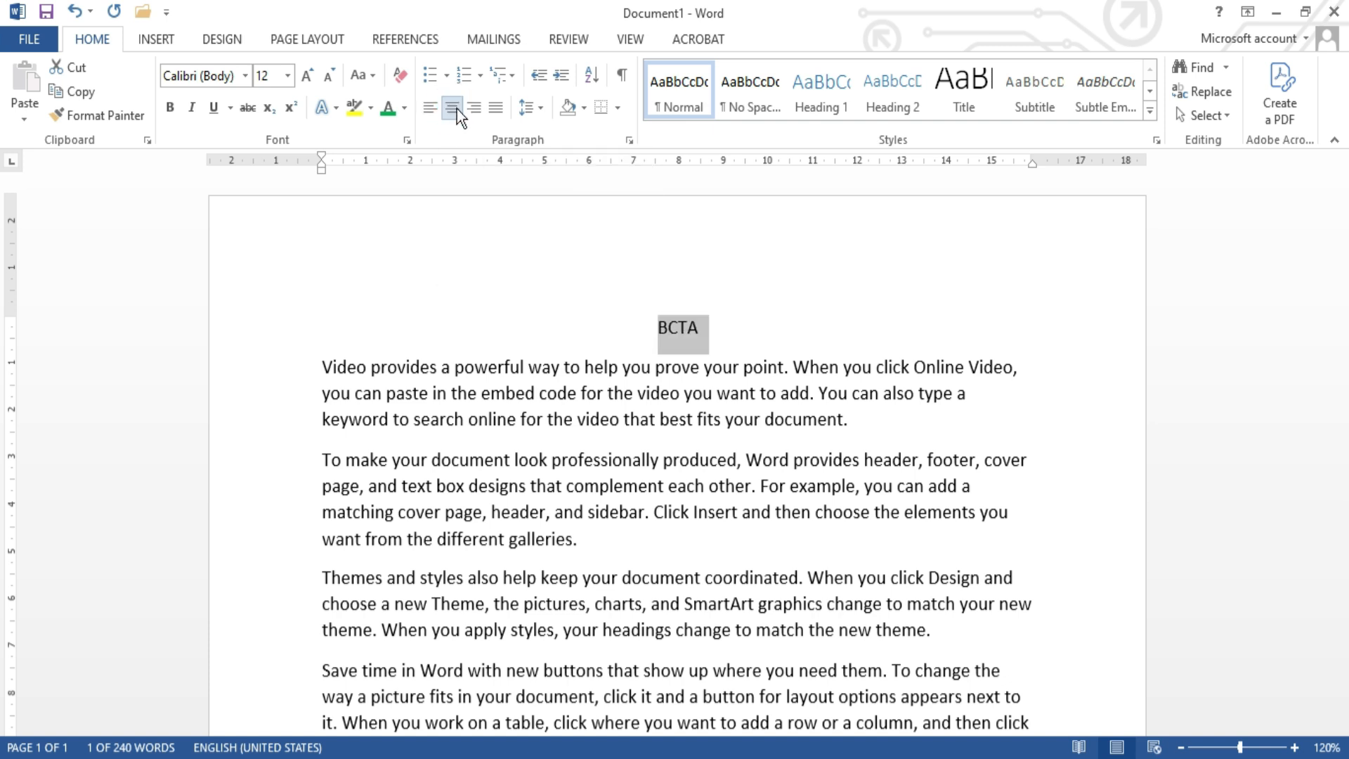
{"action": "left_click", "coordinate": [703, 326]}
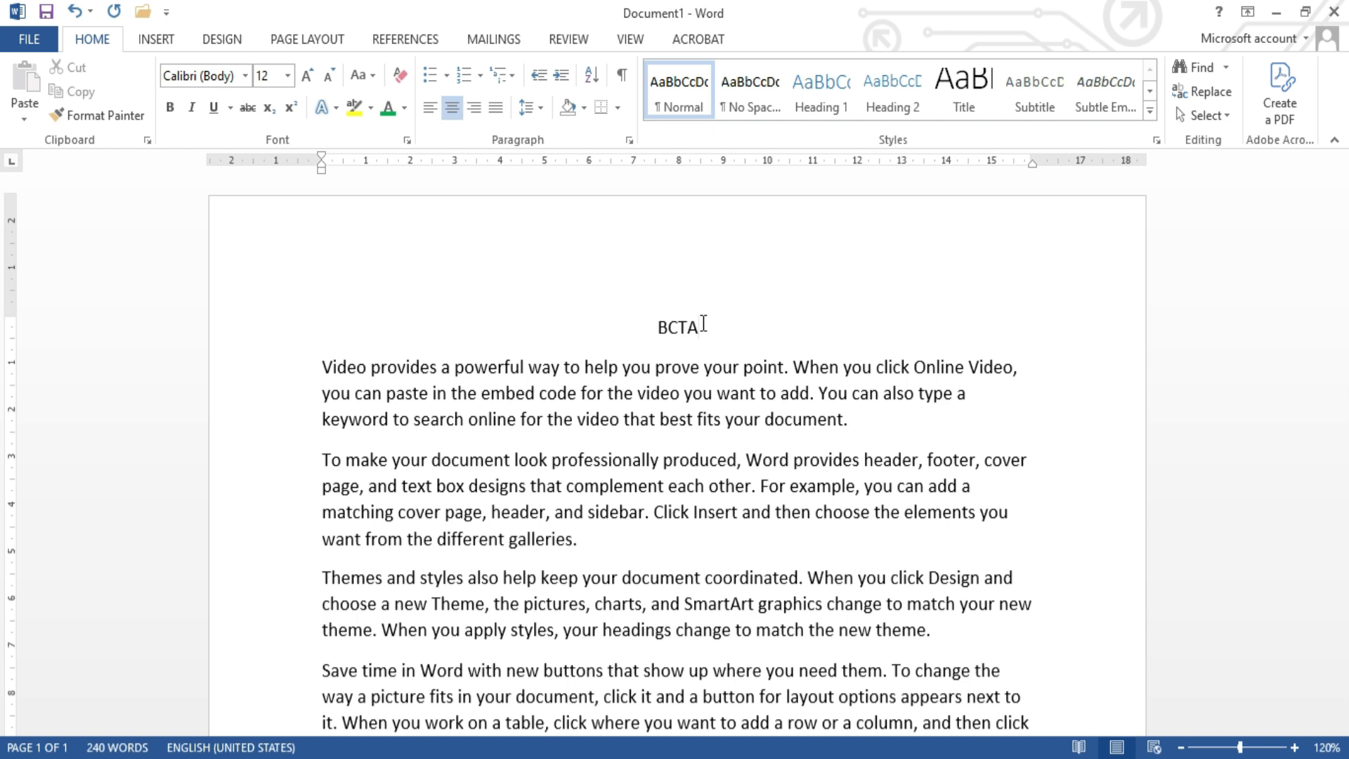
Step: Examine the document's layout and the gap between the first and second paragraphs, highlighting each paragraph in turn
{"action": "scroll", "coordinate": [703, 324], "scroll_direction": "down", "scroll_amount": 2}
{"action": "scroll", "coordinate": [702, 320], "scroll_direction": "up", "scroll_amount": 1}
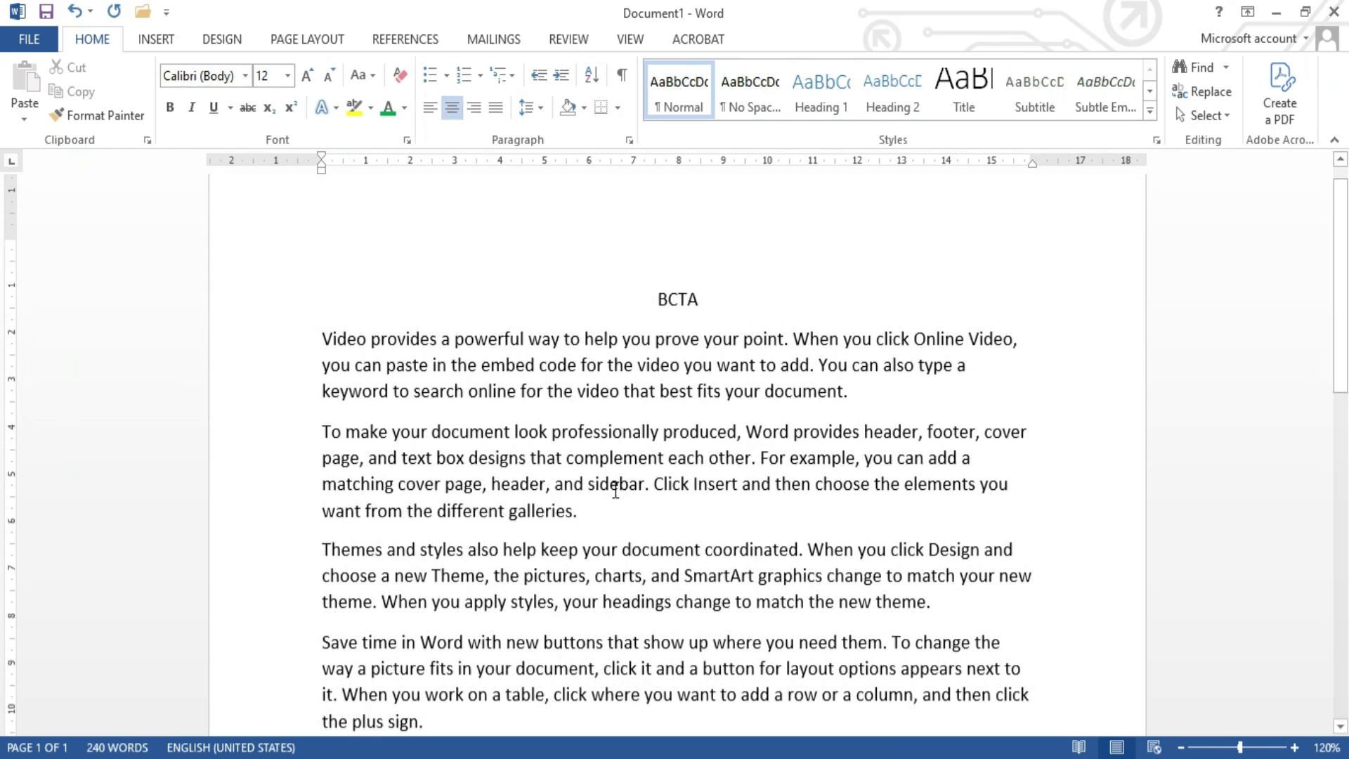
{"action": "scroll", "coordinate": [614, 488], "scroll_direction": "down", "scroll_amount": 2}
{"action": "scroll", "coordinate": [616, 490], "scroll_direction": "up", "scroll_amount": 4}
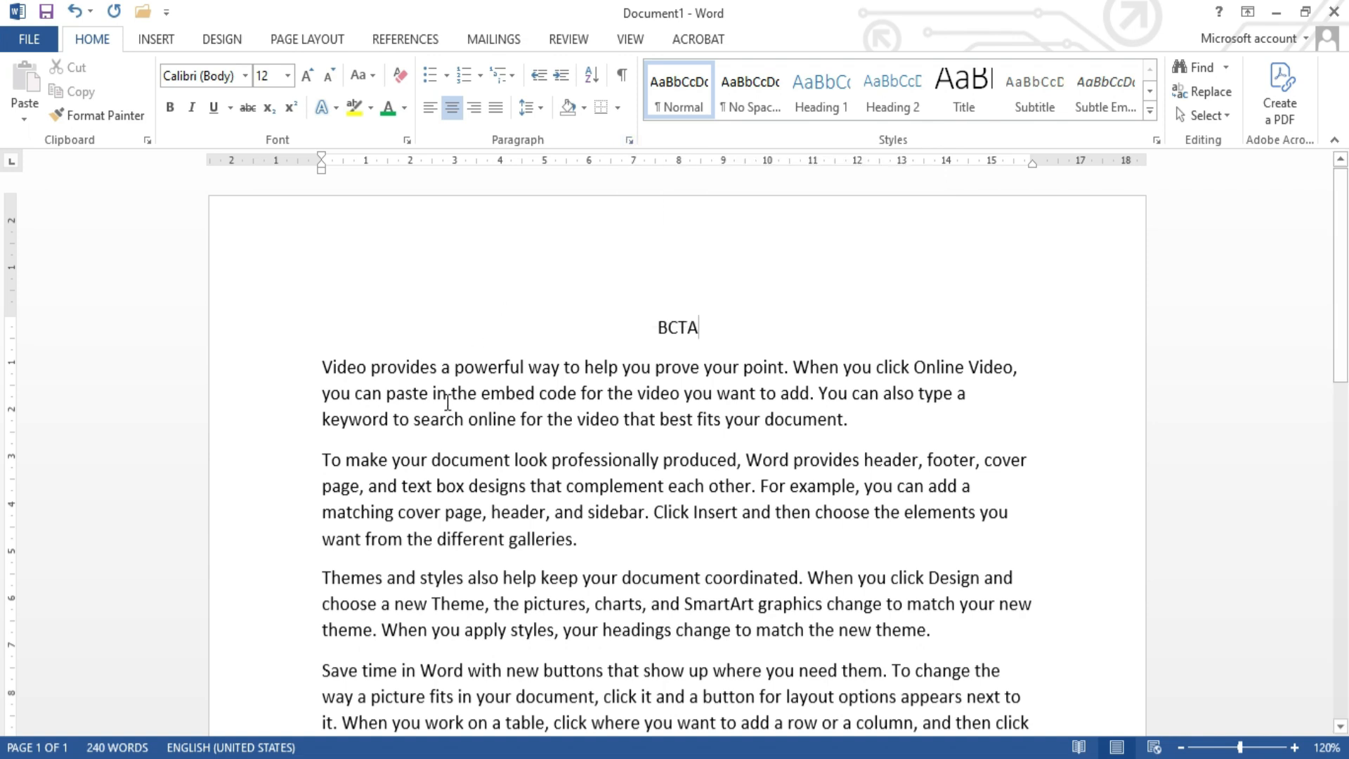
{"action": "left_click", "coordinate": [322, 365]}
{"action": "left_click_drag", "start_coordinate": [322, 367], "coordinate": [942, 438]}
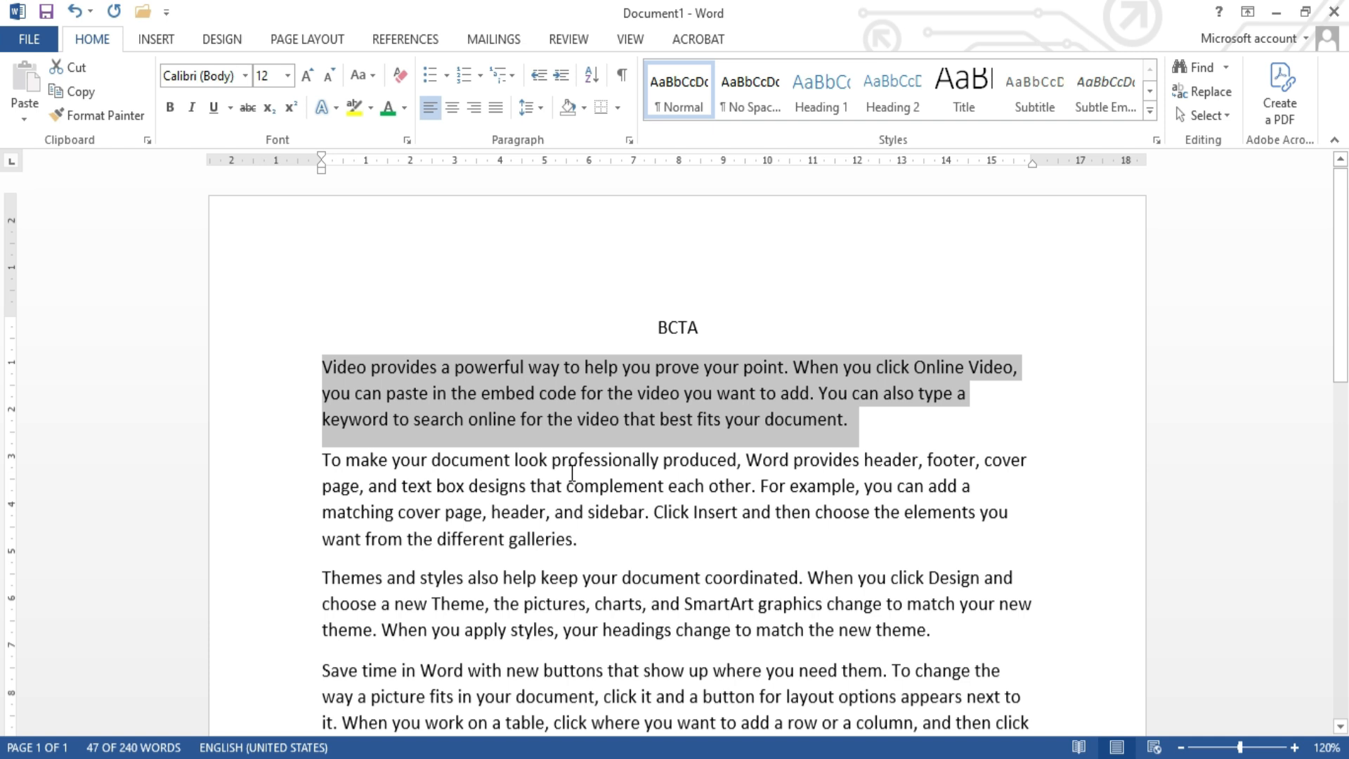
{"action": "left_click_drag", "start_coordinate": [588, 547], "coordinate": [322, 467]}
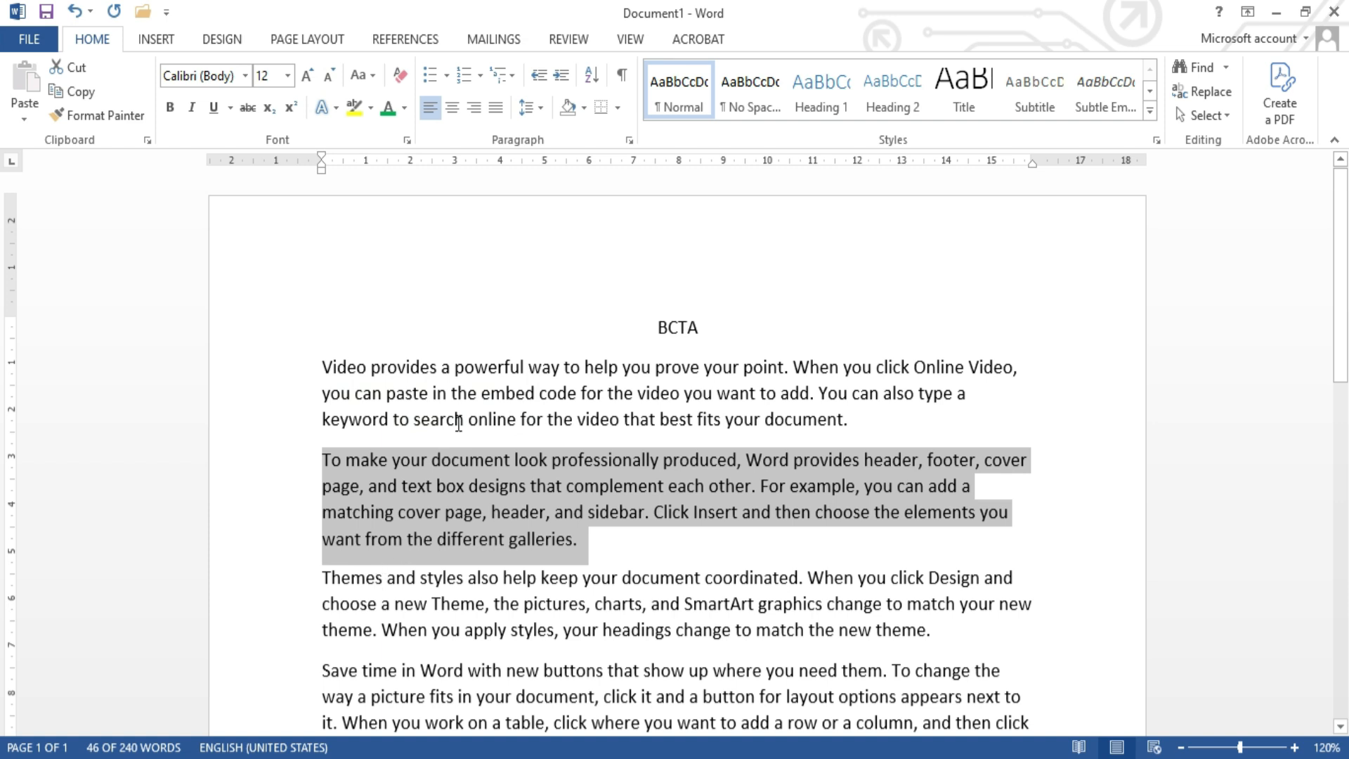
{"action": "left_click", "coordinate": [482, 391]}
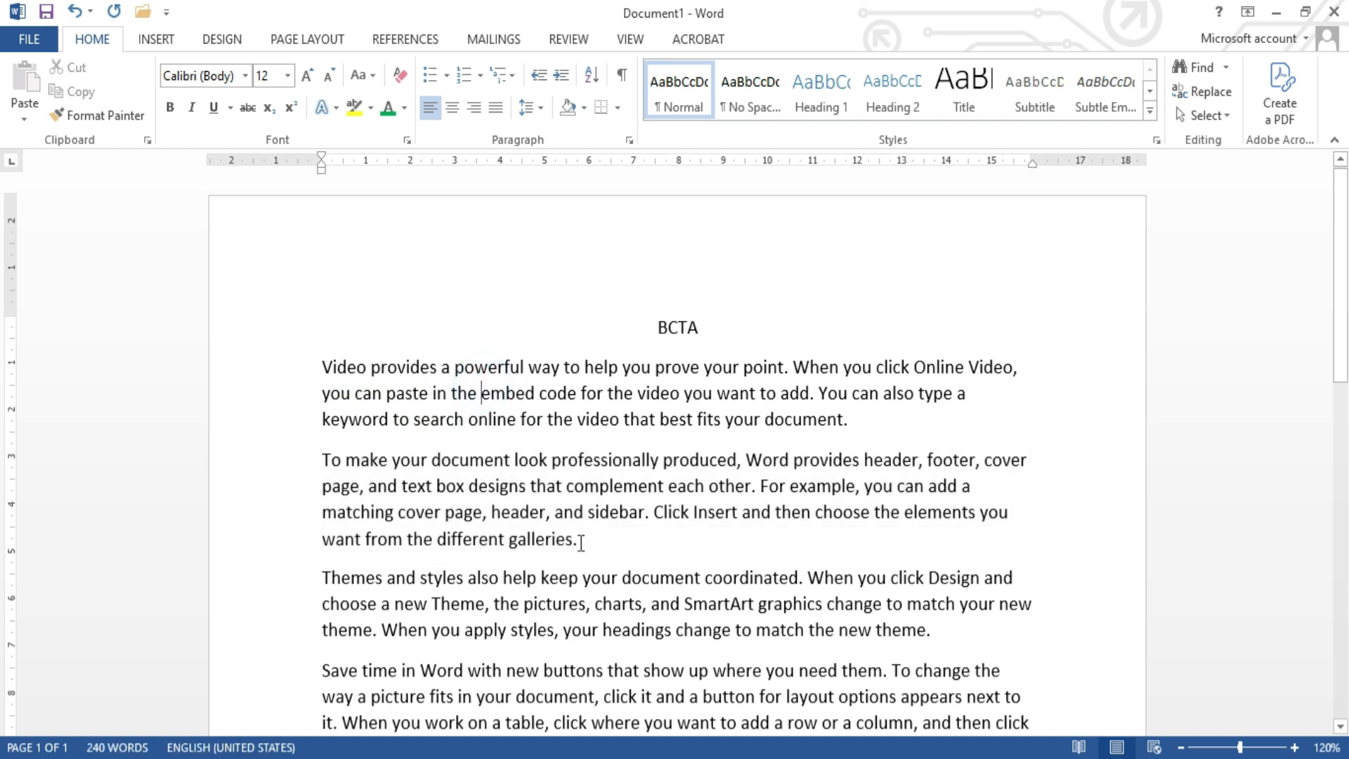
Step: Set the spacing after the second paragraph, beginning "To make your document", to 0 pt
{"action": "scroll", "coordinate": [581, 542], "scroll_direction": "down", "scroll_amount": 1}
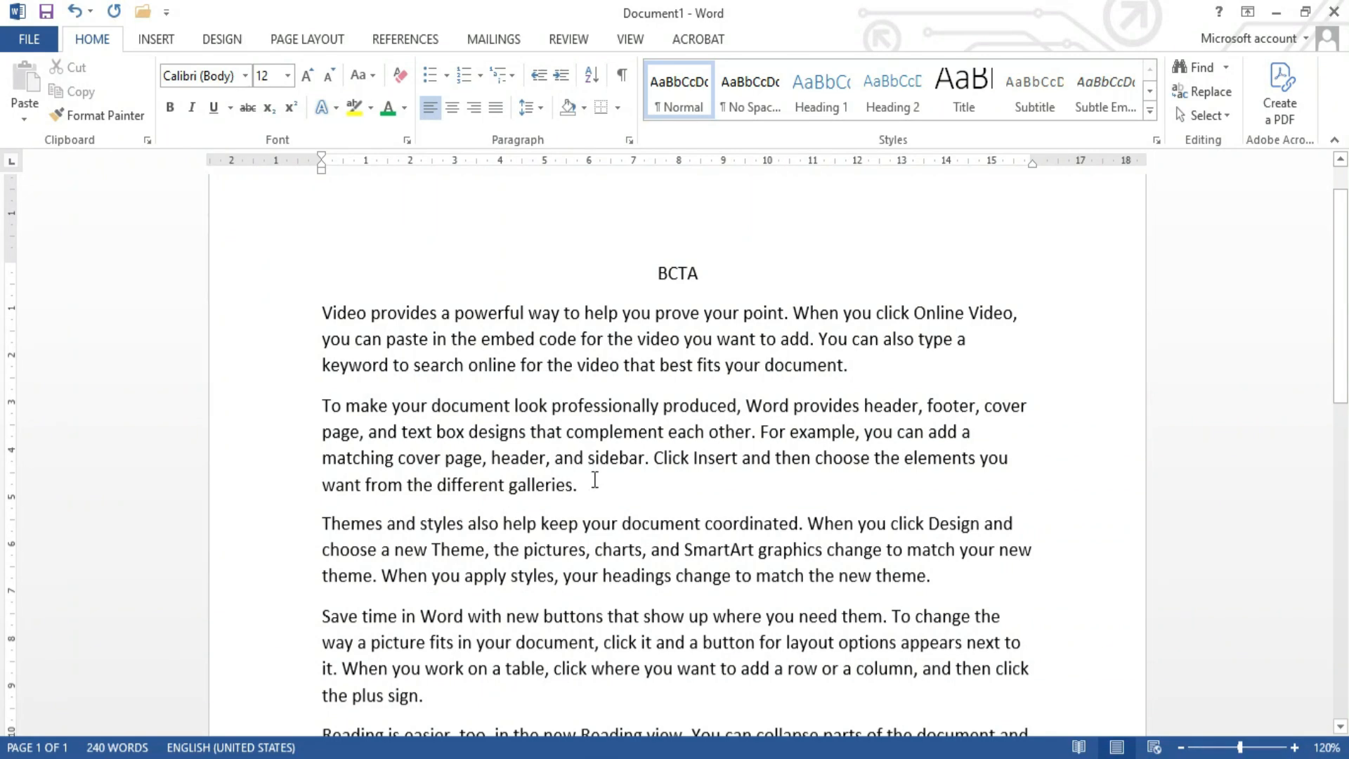
{"action": "left_click_drag", "start_coordinate": [579, 487], "coordinate": [315, 413]}
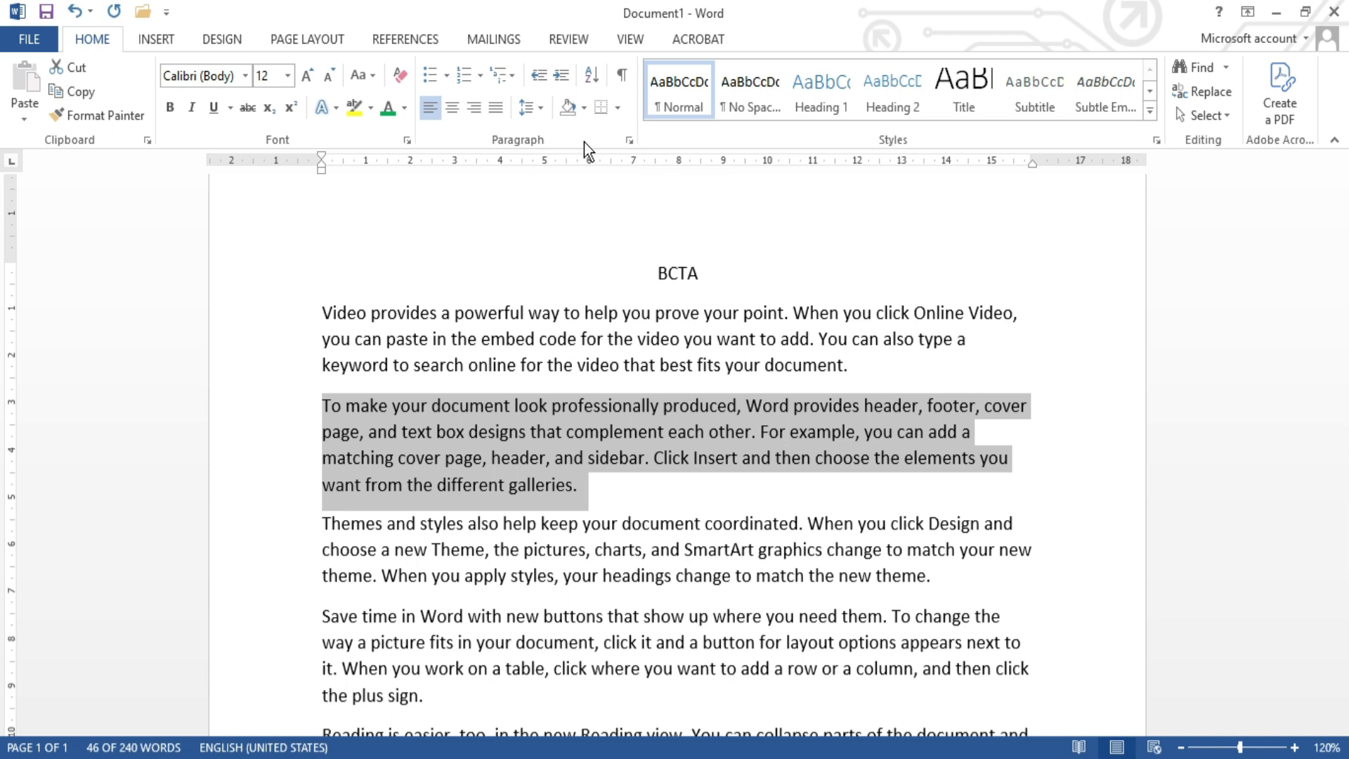
{"action": "left_click", "coordinate": [630, 140]}
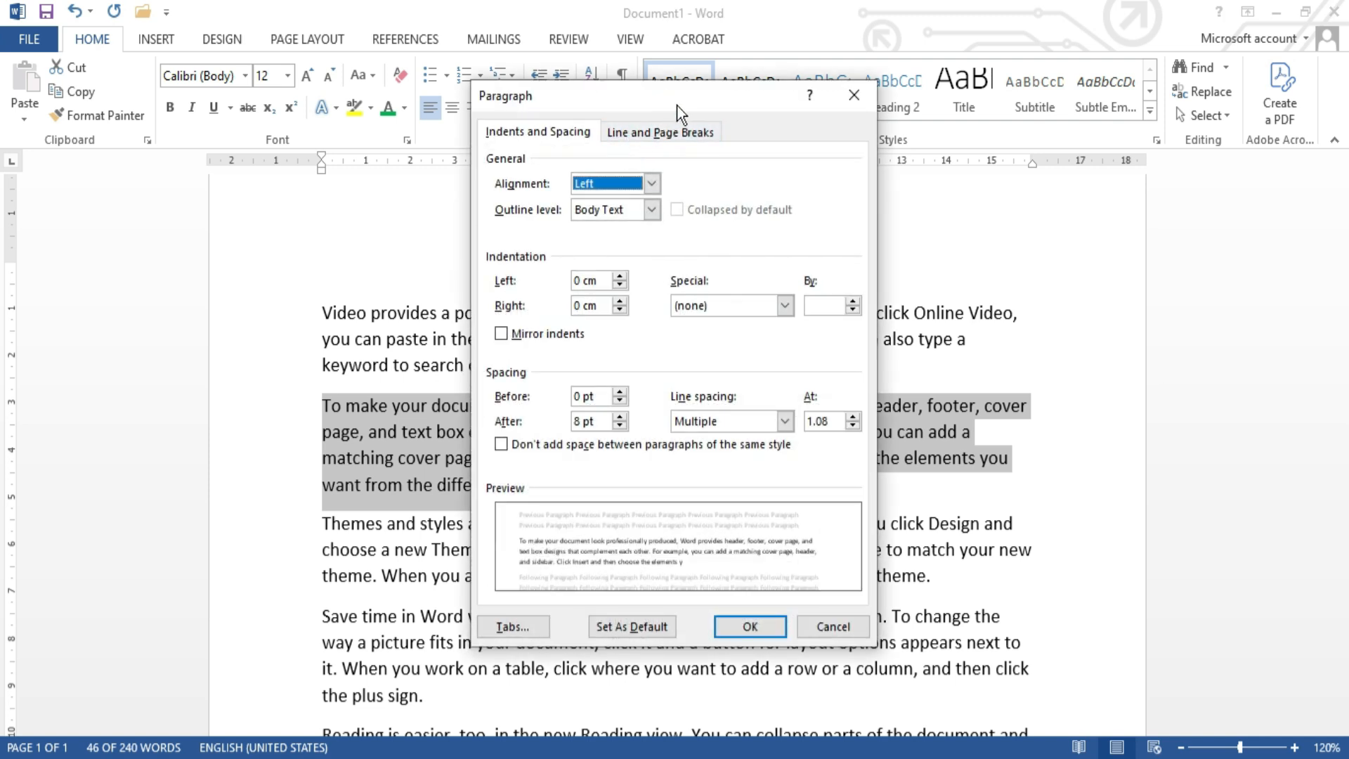
{"action": "left_click_drag", "start_coordinate": [687, 105], "coordinate": [1122, 154]}
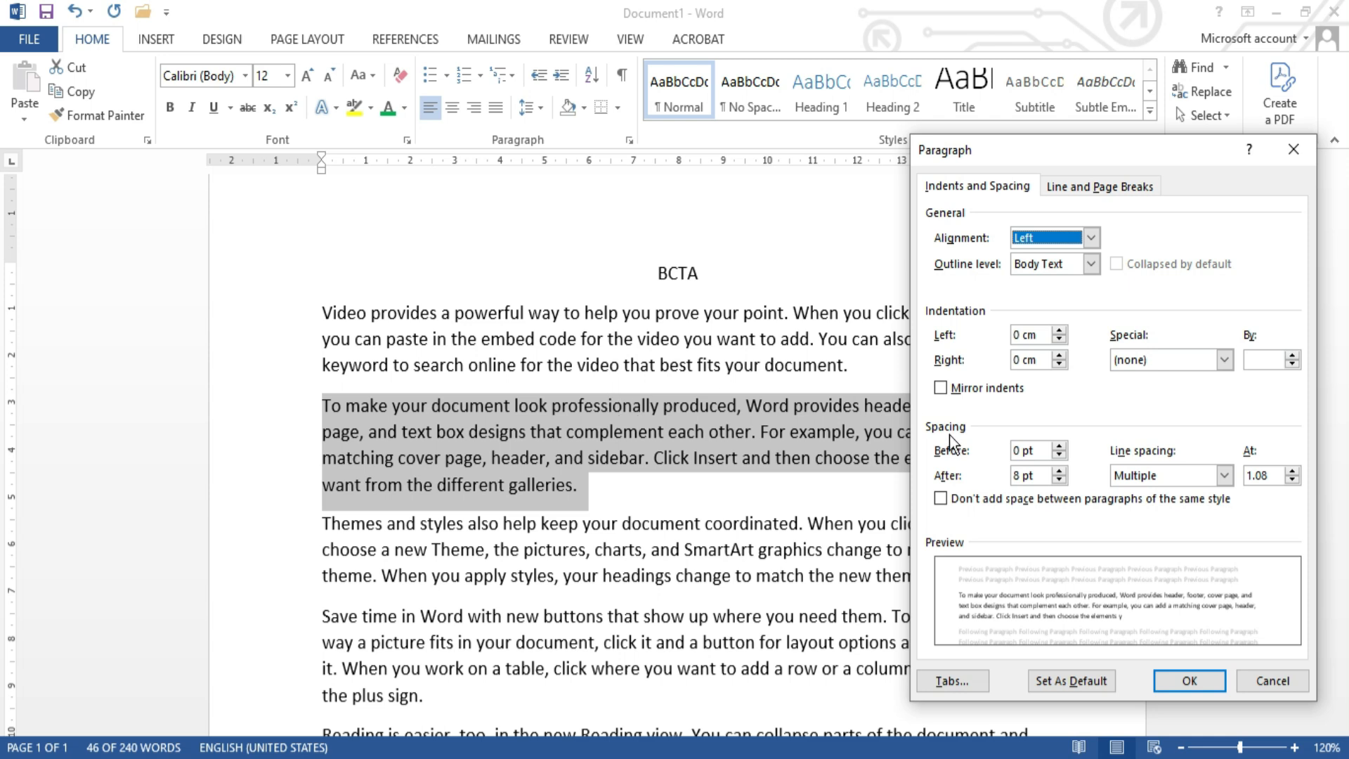
{"action": "left_click", "coordinate": [1030, 477]}
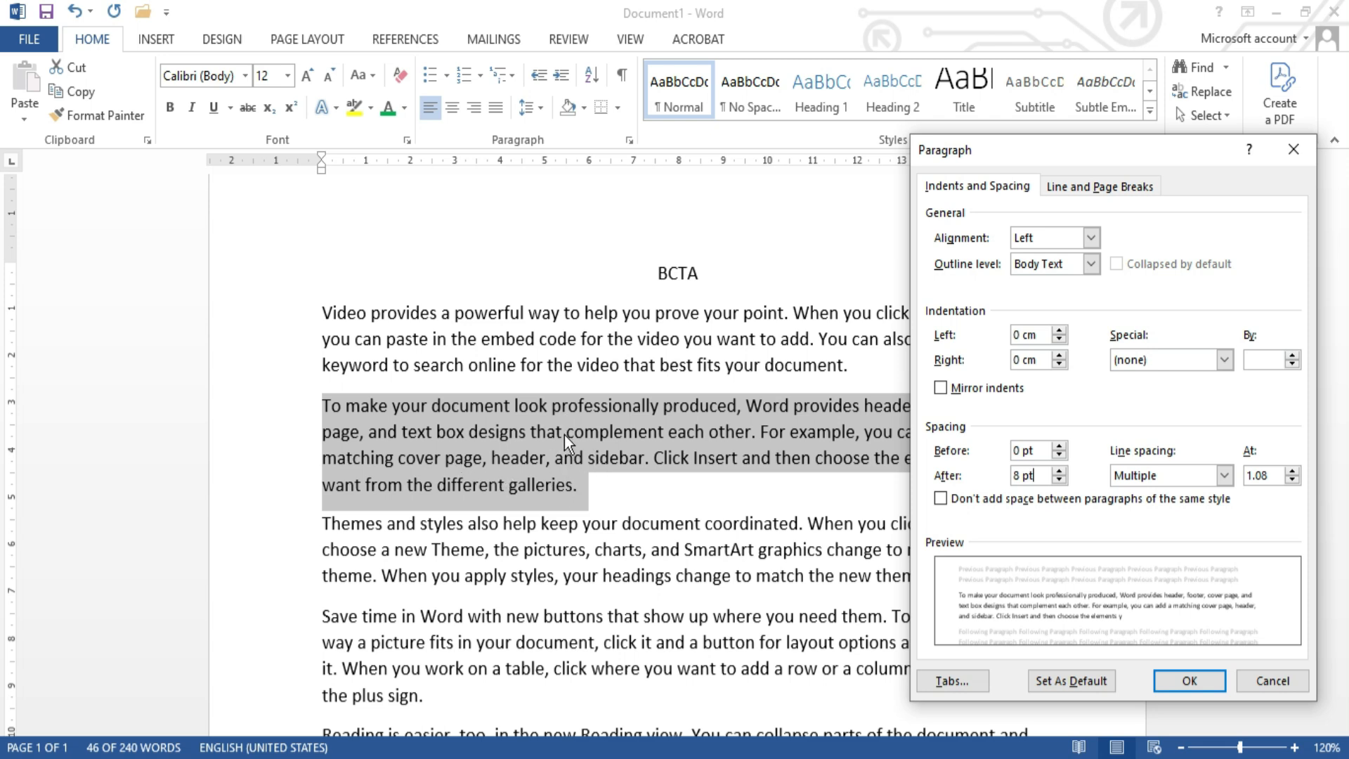
{"action": "key", "text": "BackSpace"}
{"action": "type", "text": "0"}
{"action": "left_click", "coordinate": [1190, 681]}
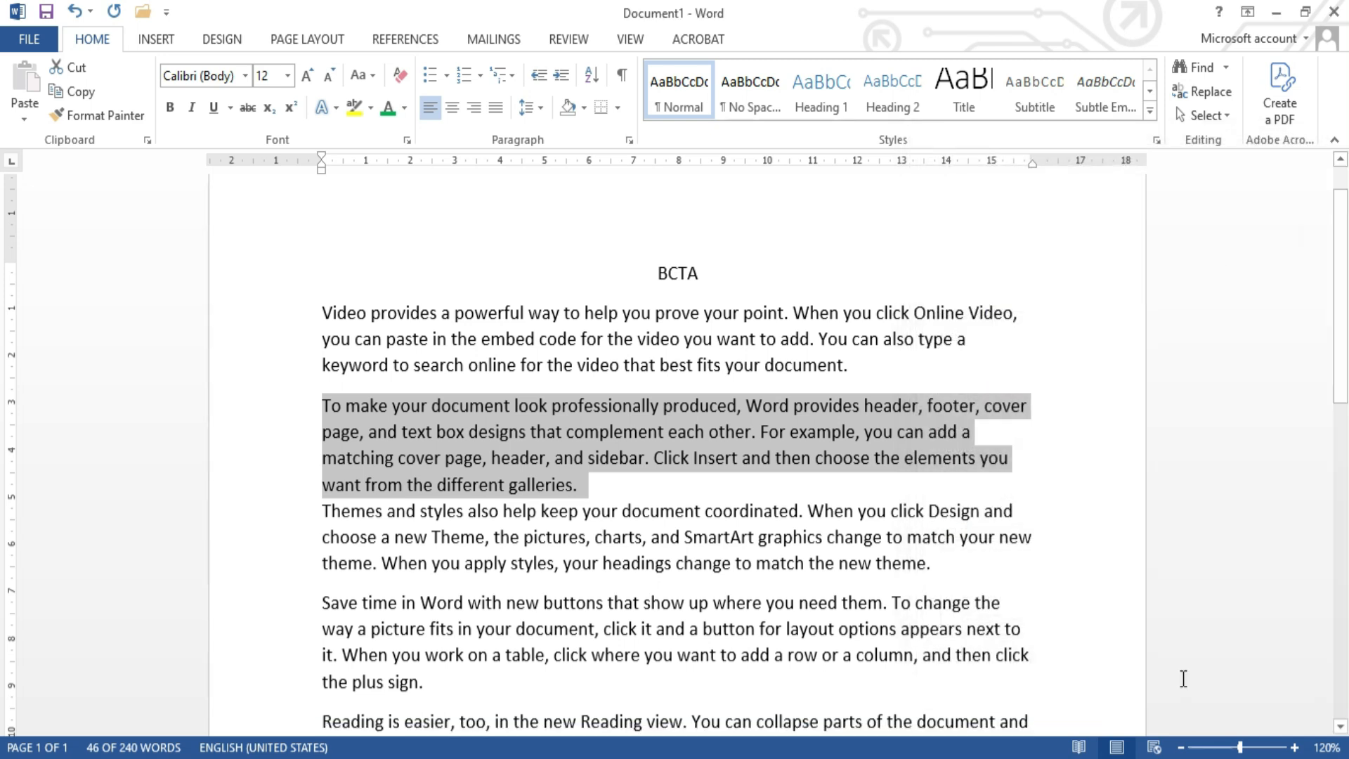
{"action": "left_click", "coordinate": [583, 489]}
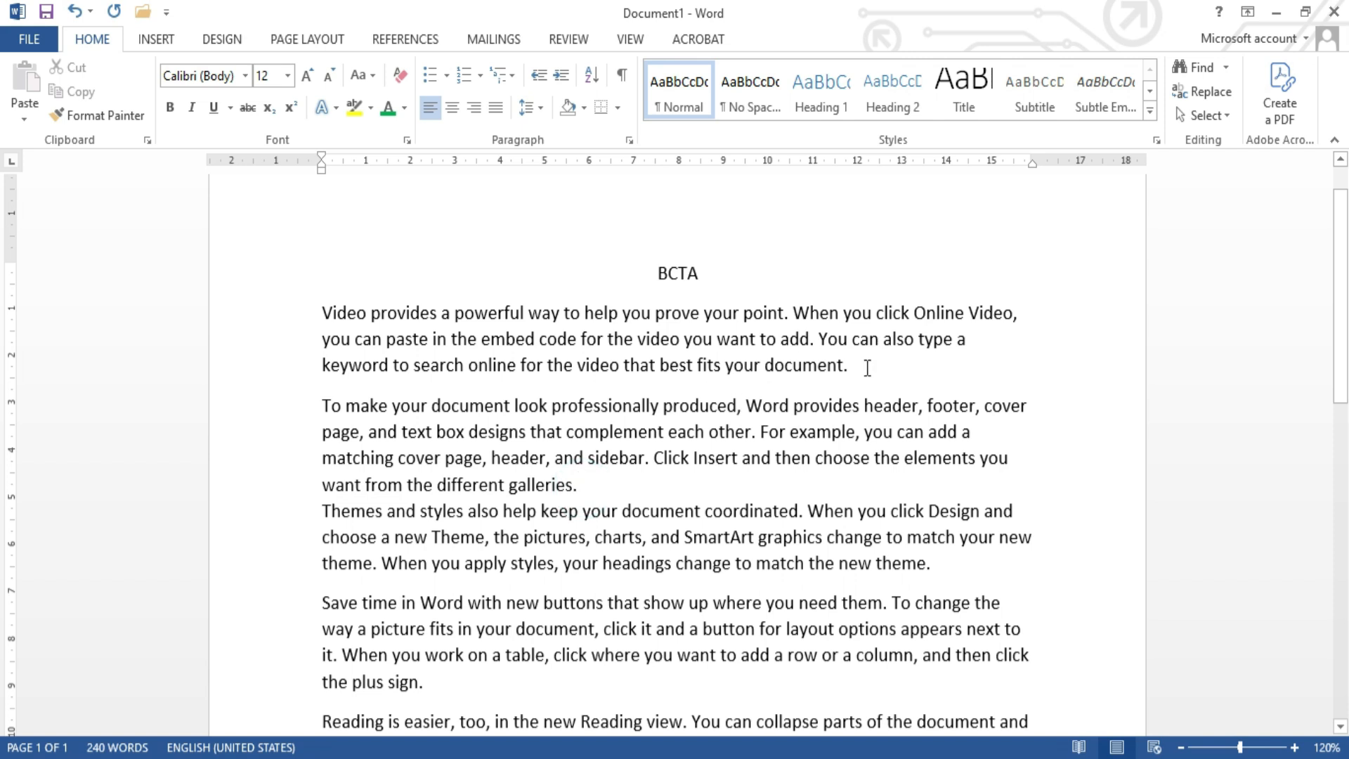
Step: Set the spacing after the first paragraph, beginning "Video provides", to 0 pt
{"action": "left_click_drag", "start_coordinate": [867, 368], "coordinate": [328, 320]}
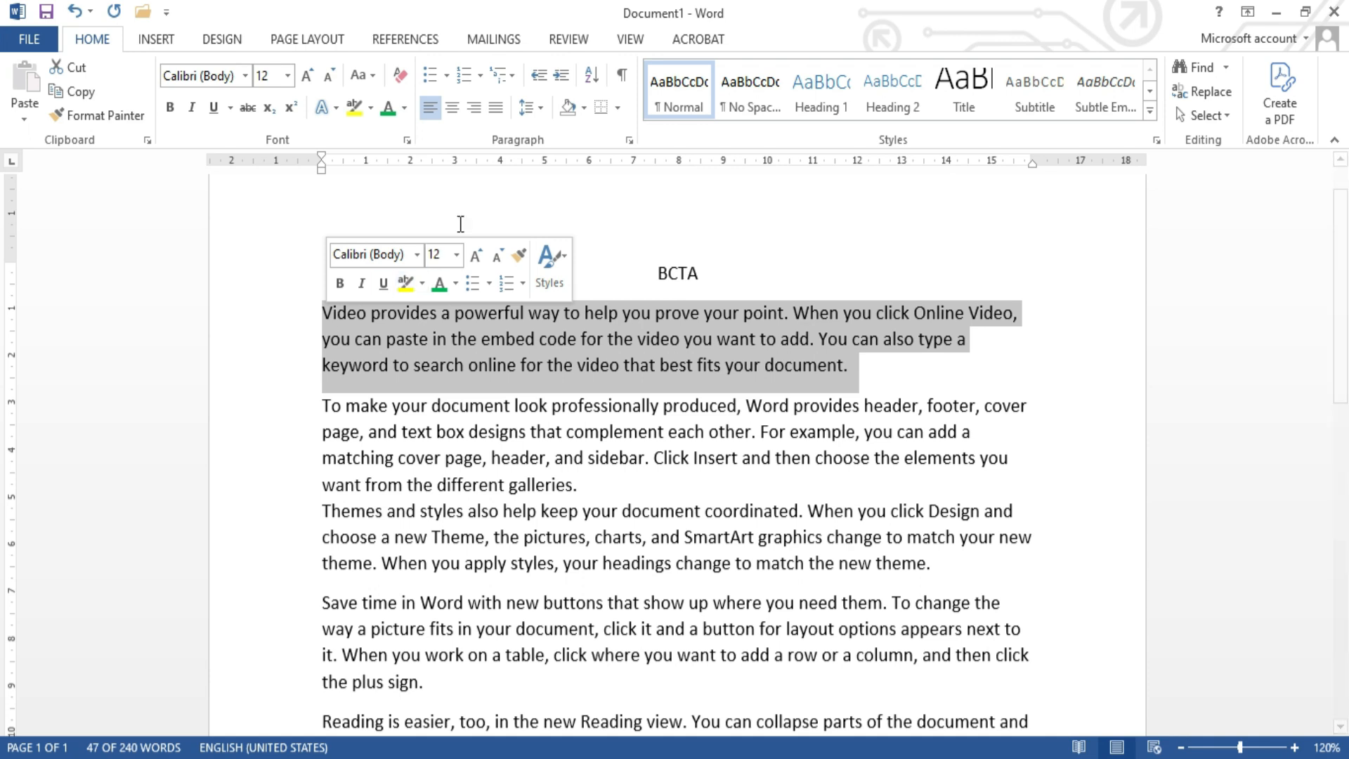
{"action": "left_click", "coordinate": [628, 140]}
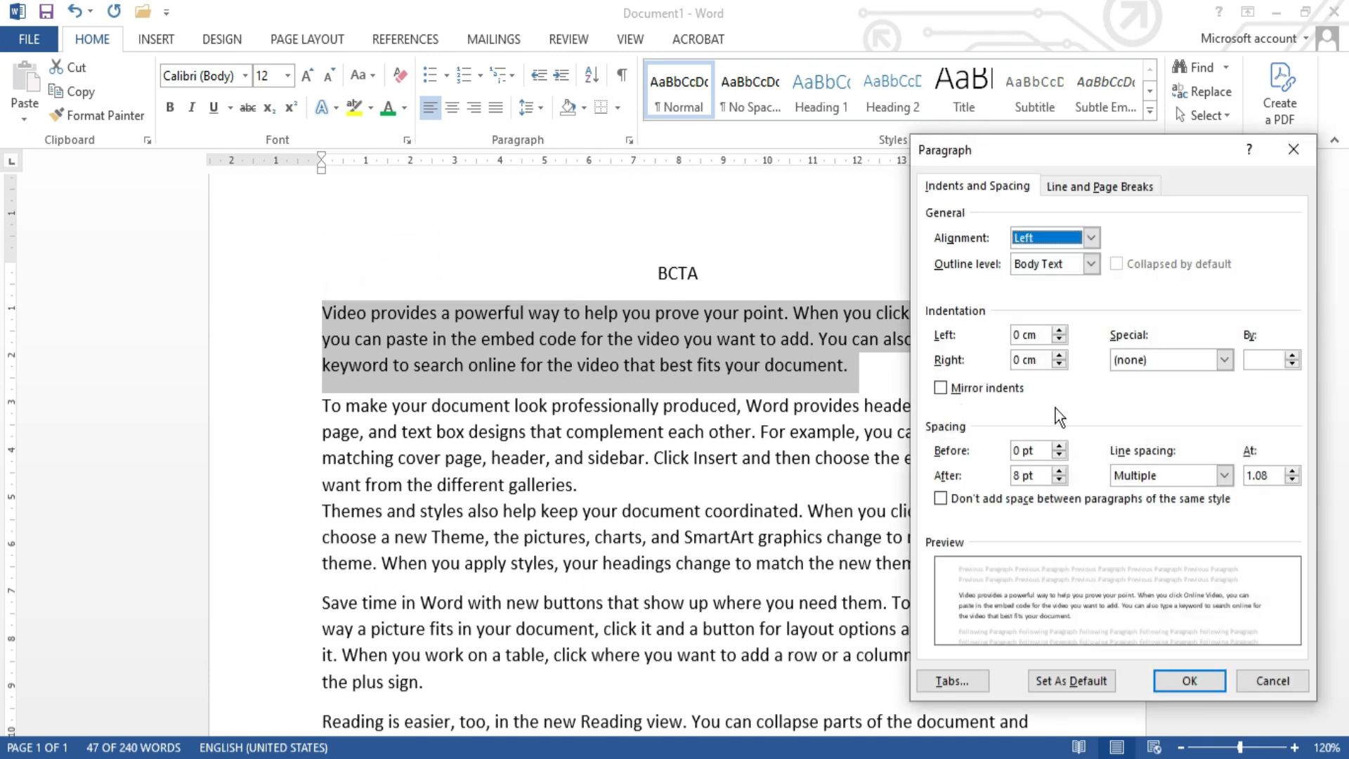
{"action": "left_click", "coordinate": [1038, 476]}
{"action": "key", "text": "BackSpace"}
{"action": "key", "text": "BackSpace"}
{"action": "key", "text": "BackSpace"}
{"action": "type", "text": "0"}
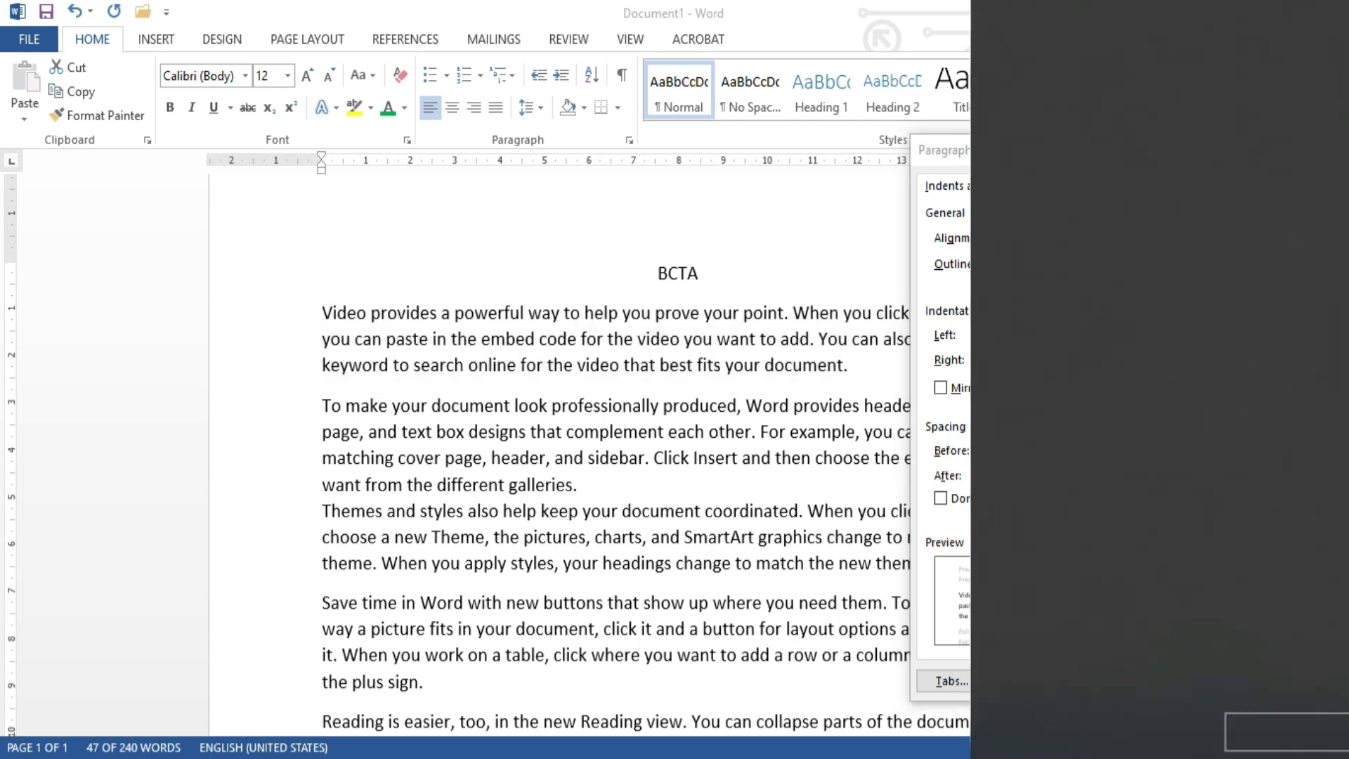
{"action": "left_click", "coordinate": [821, 576]}
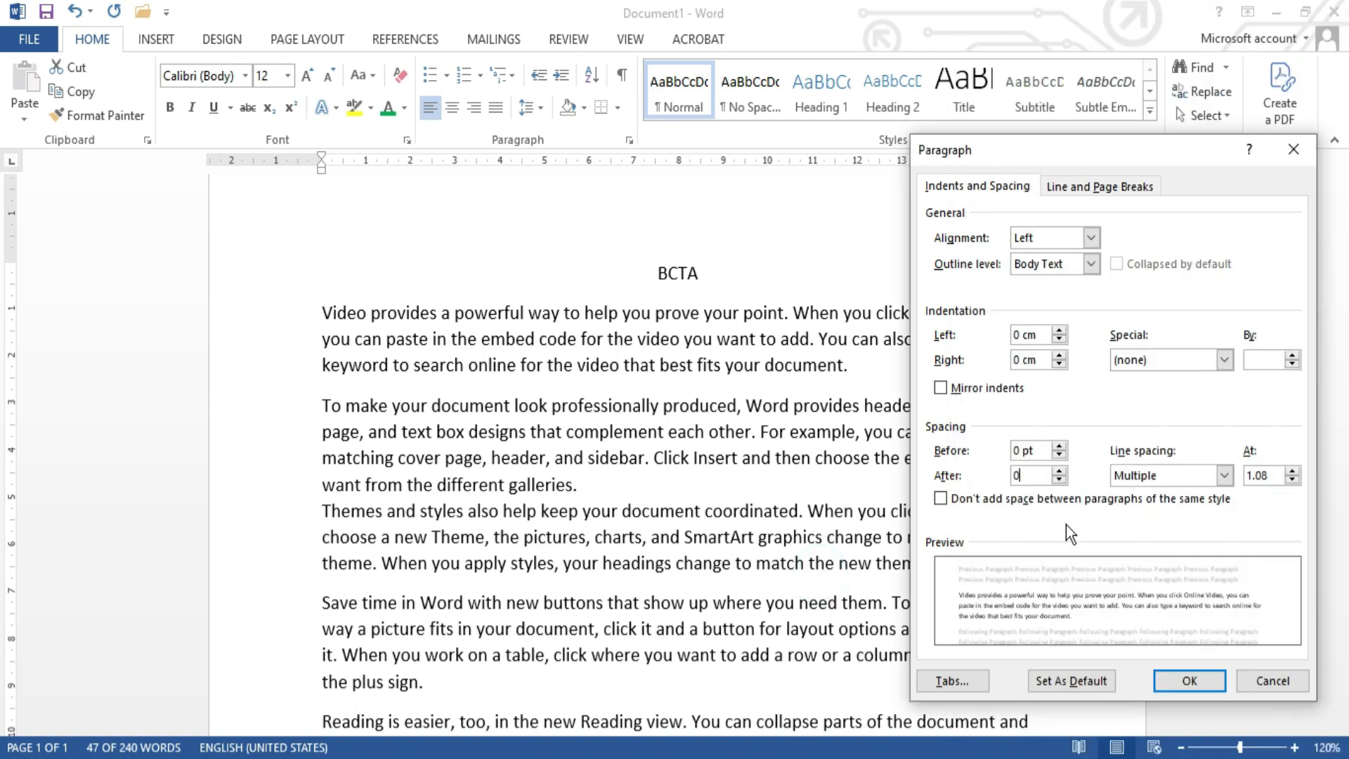
{"action": "left_click", "coordinate": [1191, 671]}
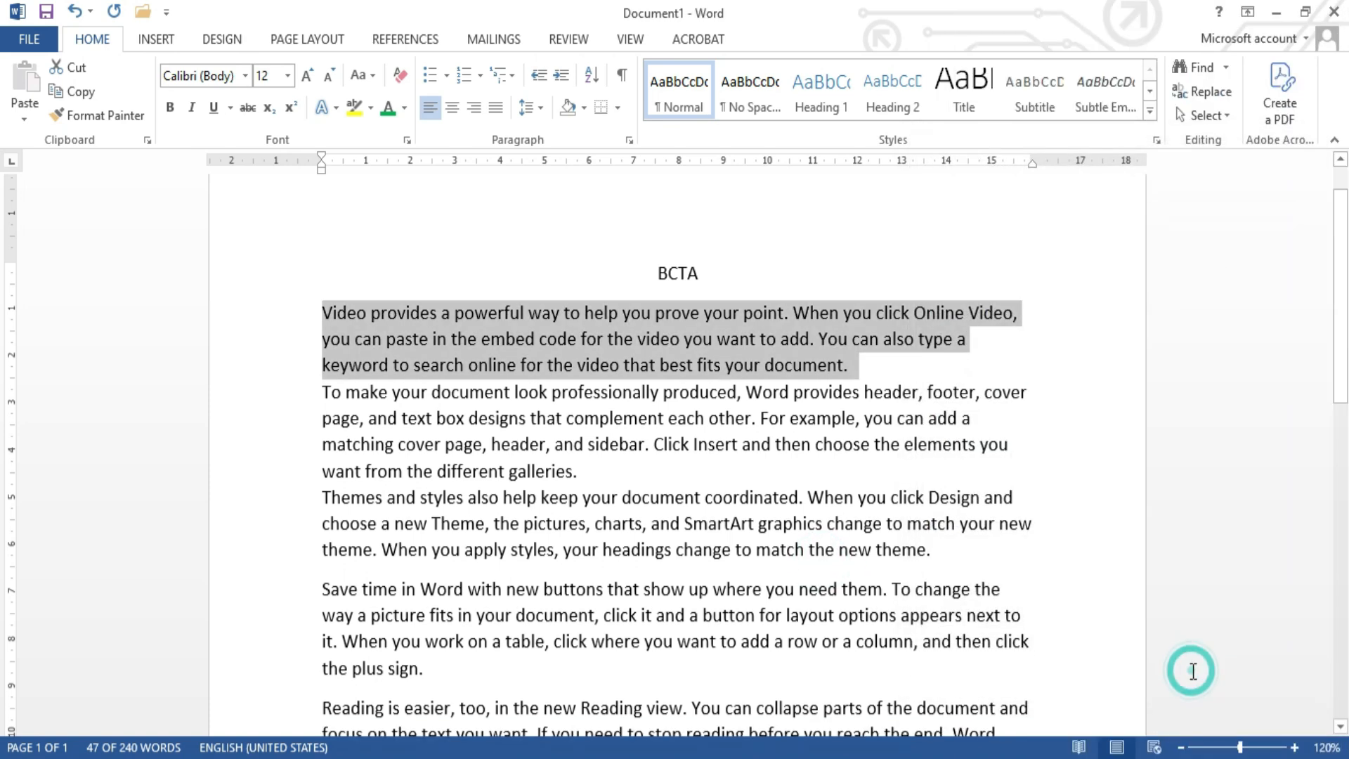
Step: Set the spacing after the third paragraph, beginning "Themes and styles", to 30 pt
{"action": "left_click", "coordinate": [845, 366]}
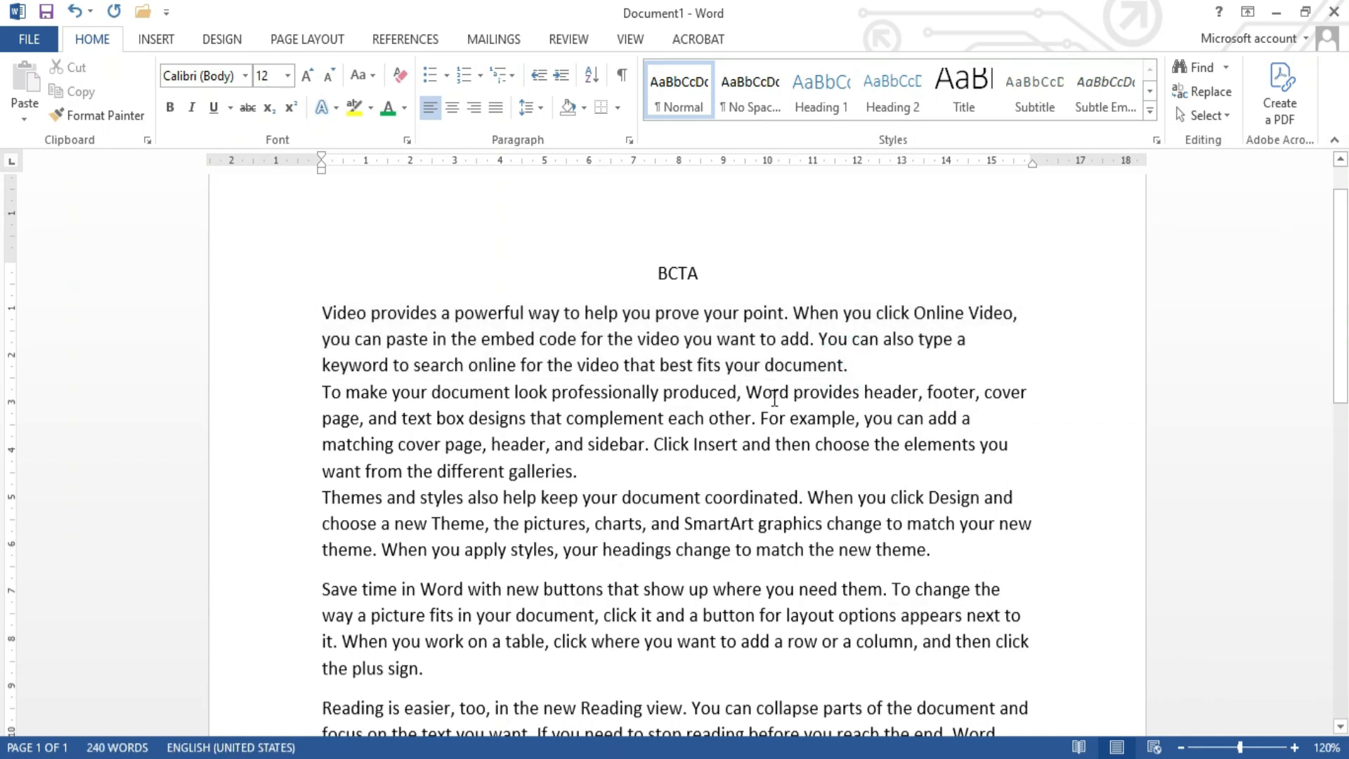
{"action": "scroll", "coordinate": [739, 446], "scroll_direction": "down", "scroll_amount": 2}
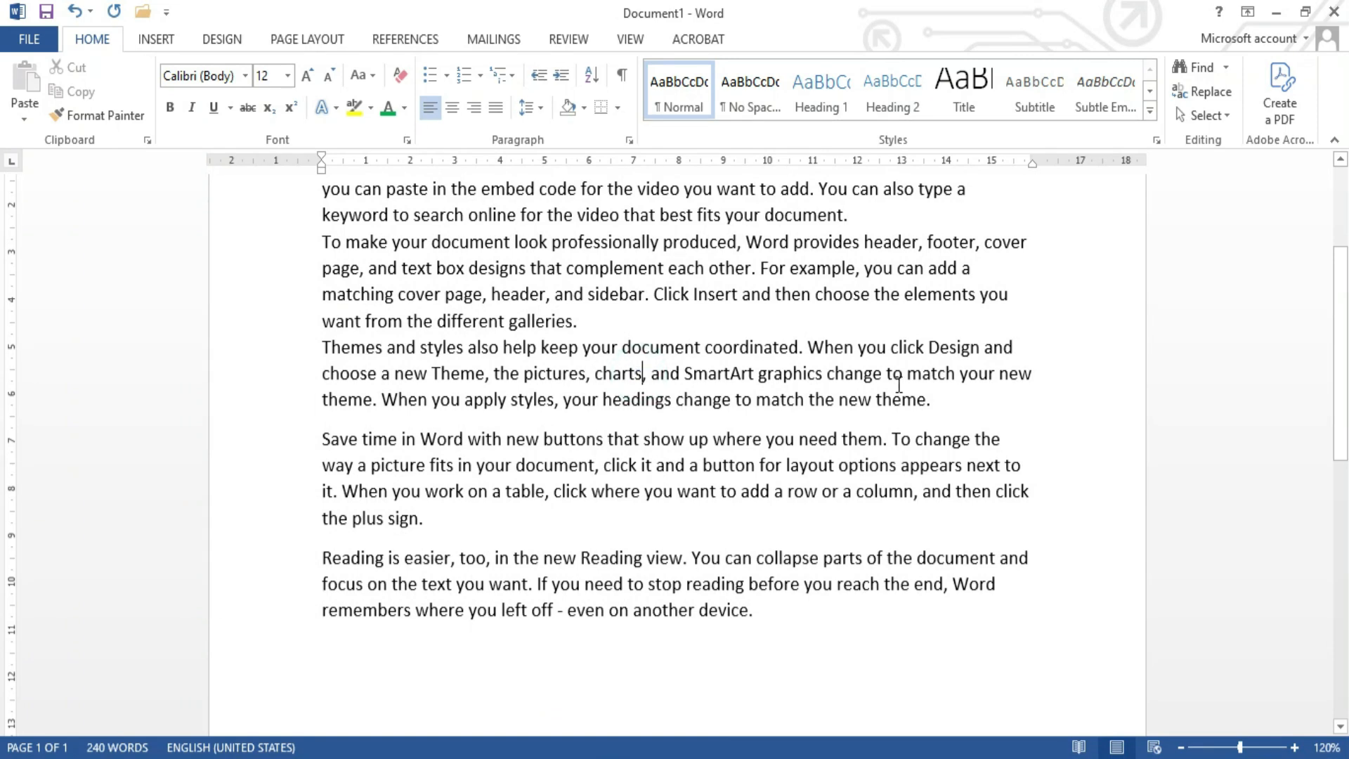
{"action": "left_click", "coordinate": [948, 398]}
{"action": "left_click_drag", "start_coordinate": [947, 398], "coordinate": [249, 357]}
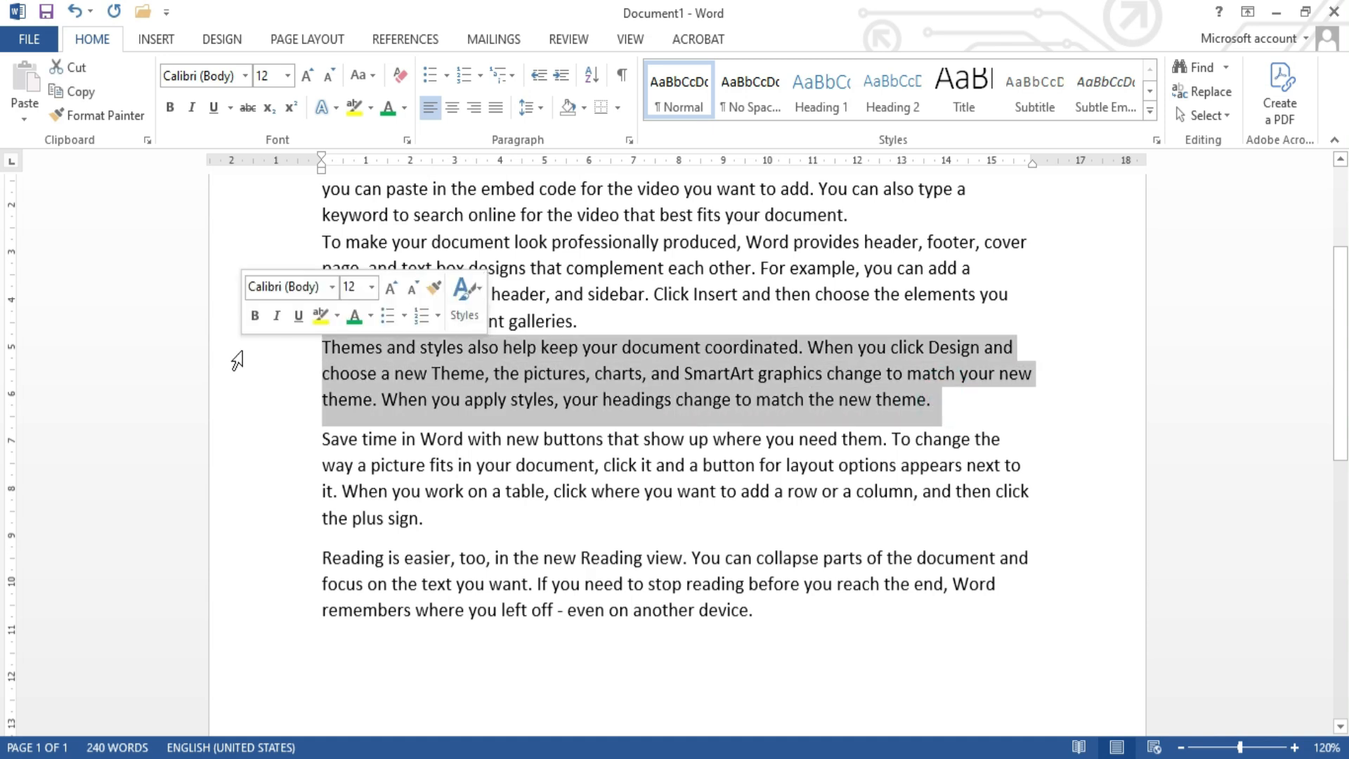
{"action": "left_click", "coordinate": [360, 373]}
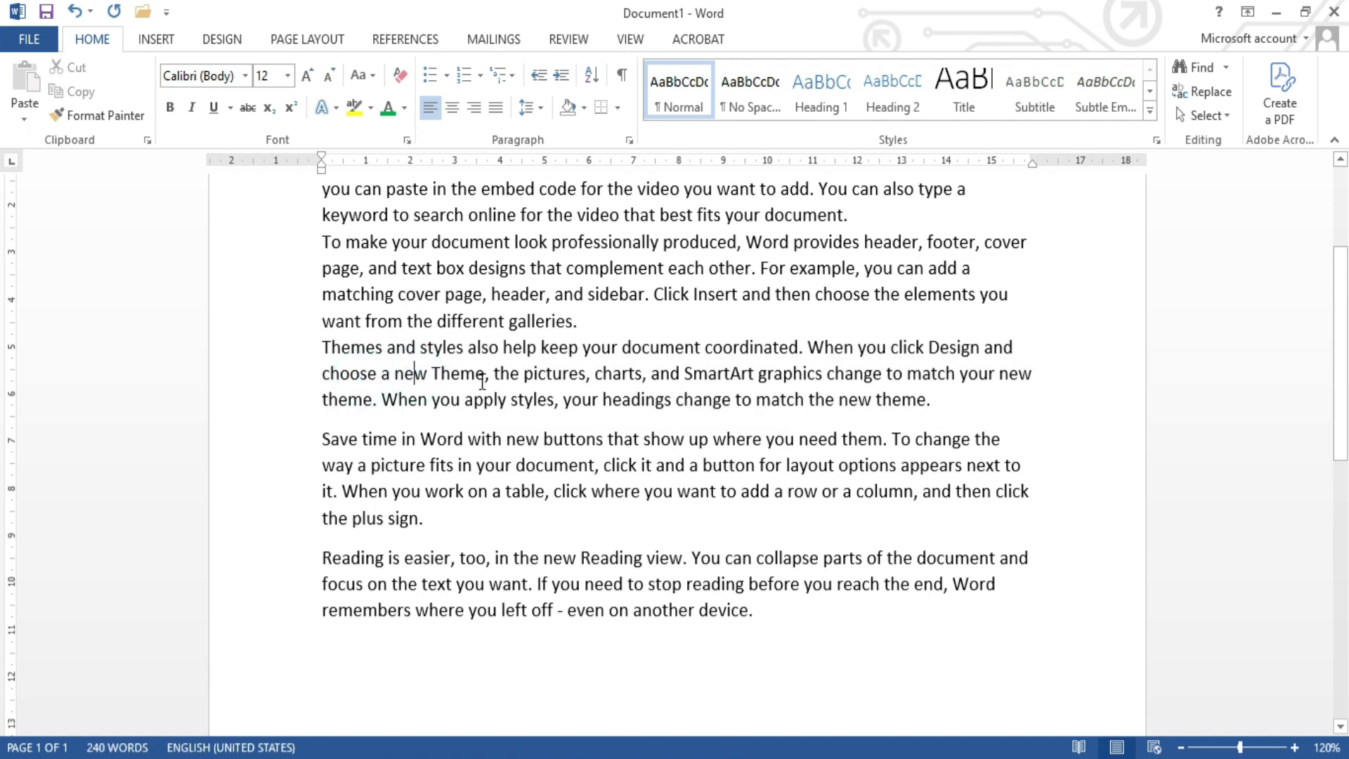
{"action": "left_click", "coordinate": [495, 400]}
{"action": "left_click", "coordinate": [506, 371]}
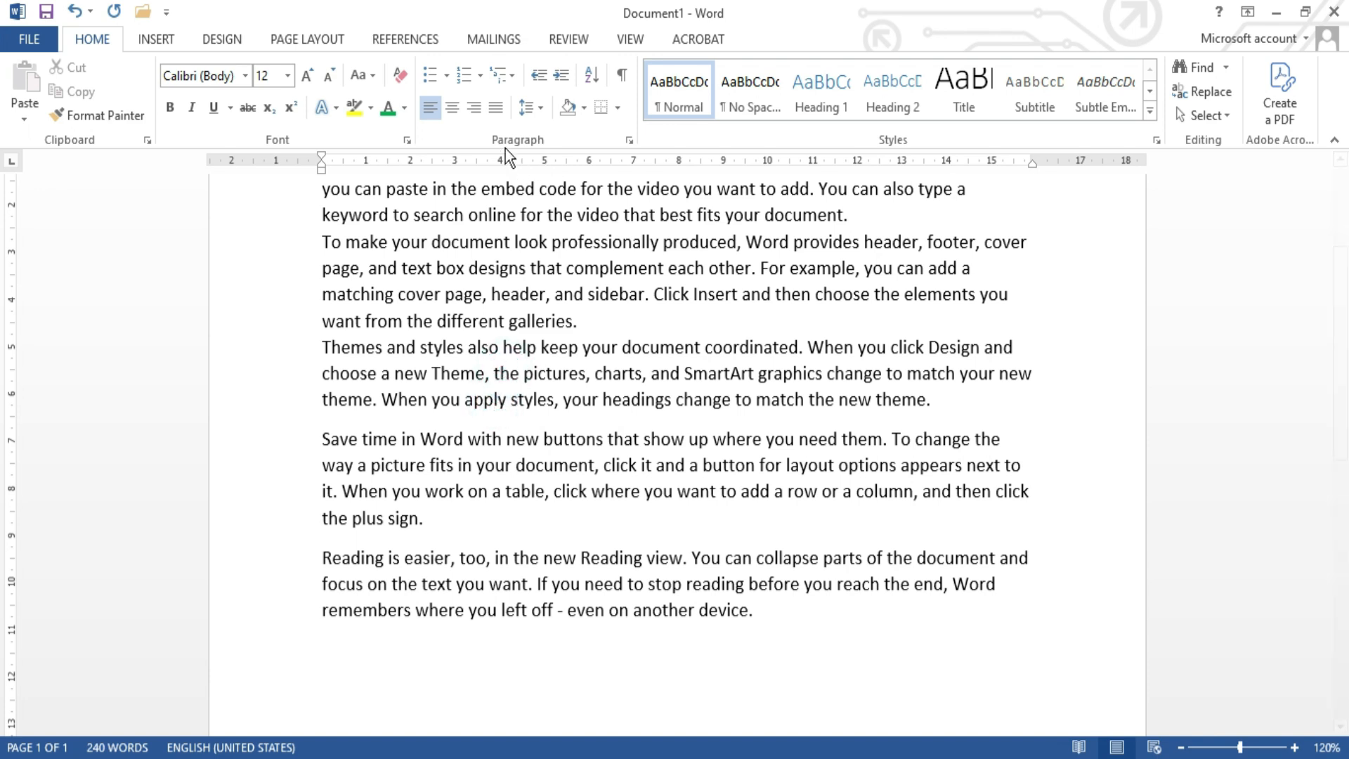
{"action": "left_click", "coordinate": [629, 142]}
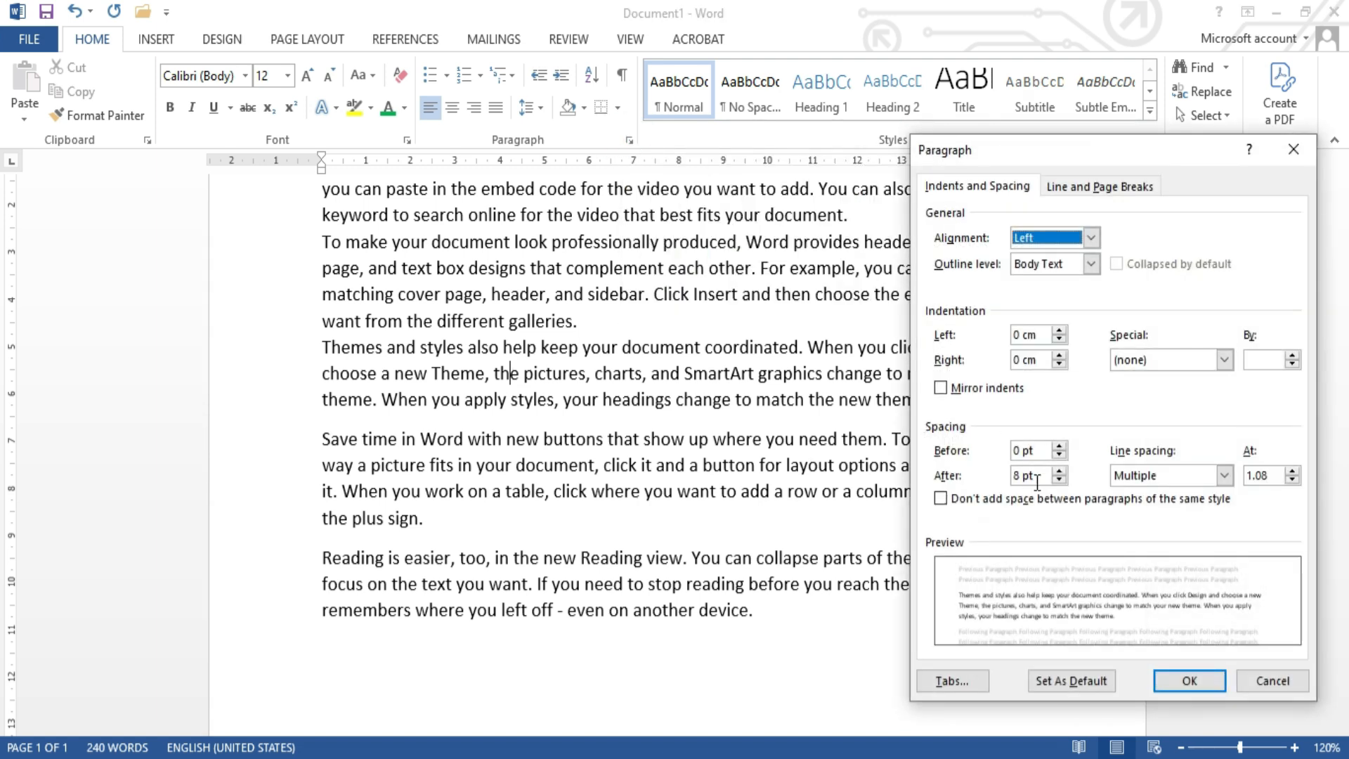
{"action": "left_click", "coordinate": [1060, 472]}
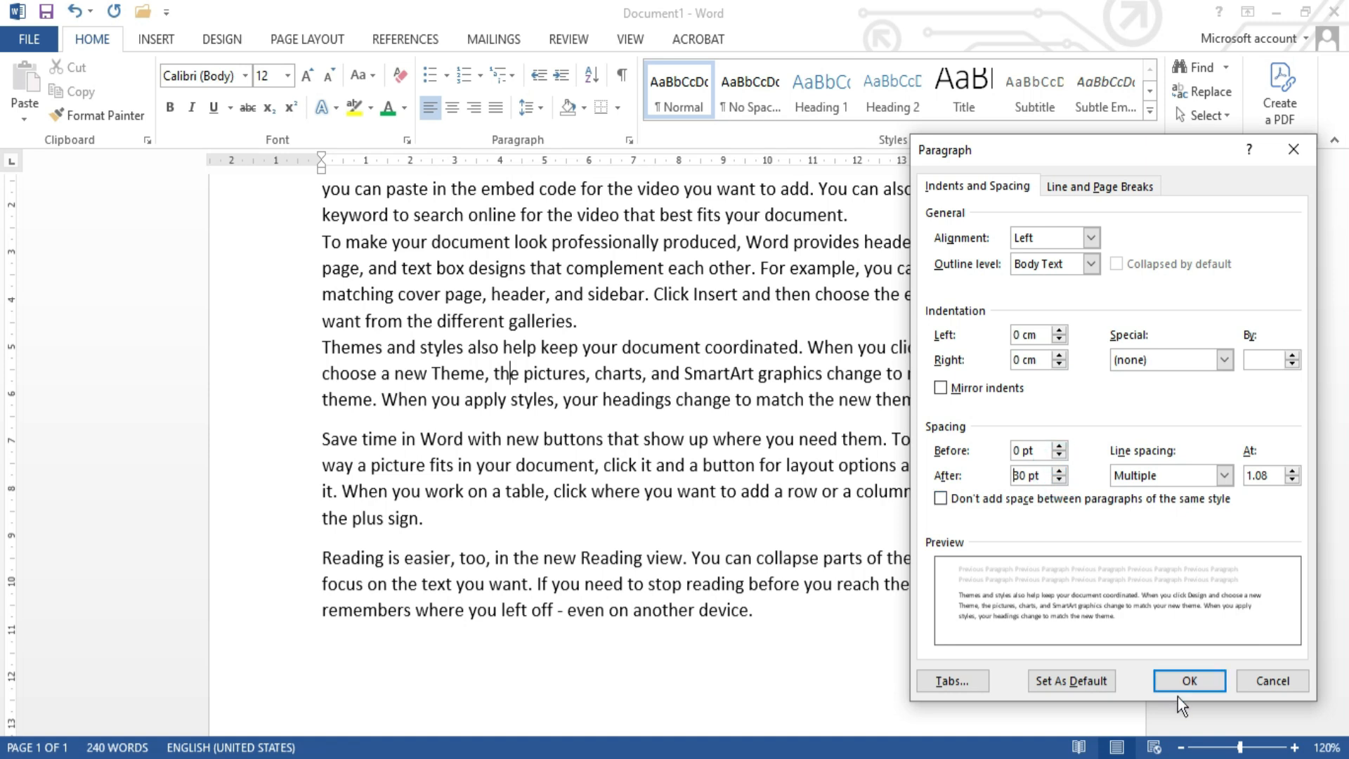
{"action": "left_click", "coordinate": [1187, 680]}
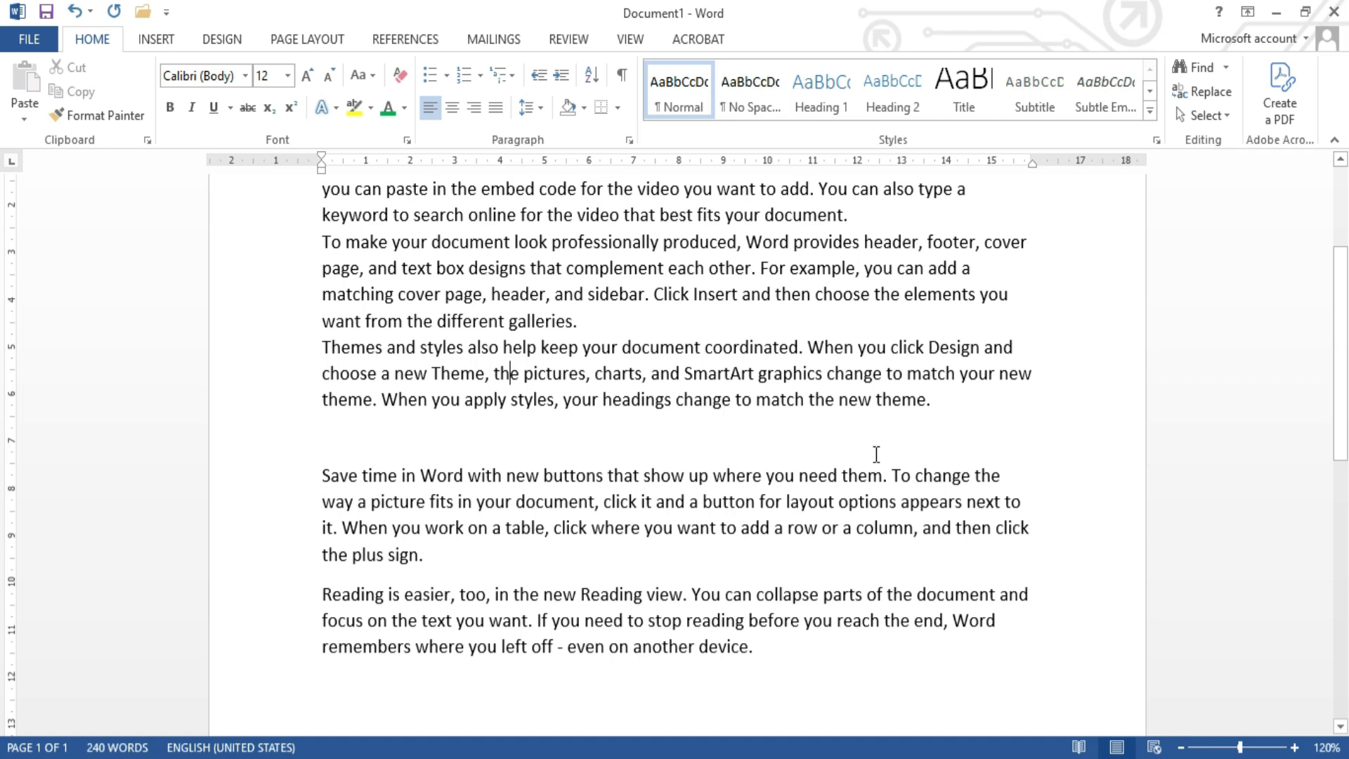
Step: Set the spacing after the third paragraph, beginning "Themes and styles", to 0 pt
{"action": "left_click", "coordinate": [625, 136]}
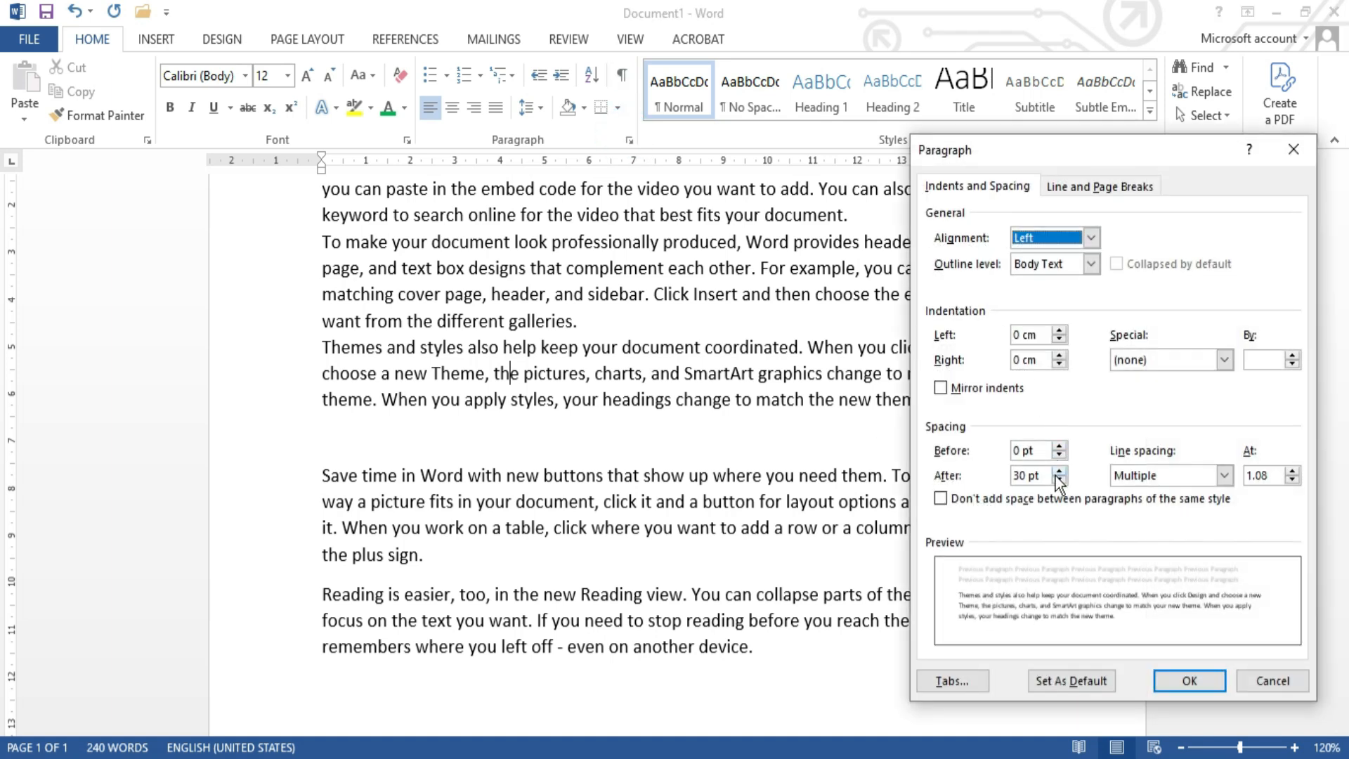
{"action": "left_click", "coordinate": [1061, 479]}
{"action": "left_click", "coordinate": [1062, 479]}
{"action": "left_click", "coordinate": [1061, 479]}
{"action": "left_click", "coordinate": [1062, 479]}
{"action": "left_click", "coordinate": [1061, 479]}
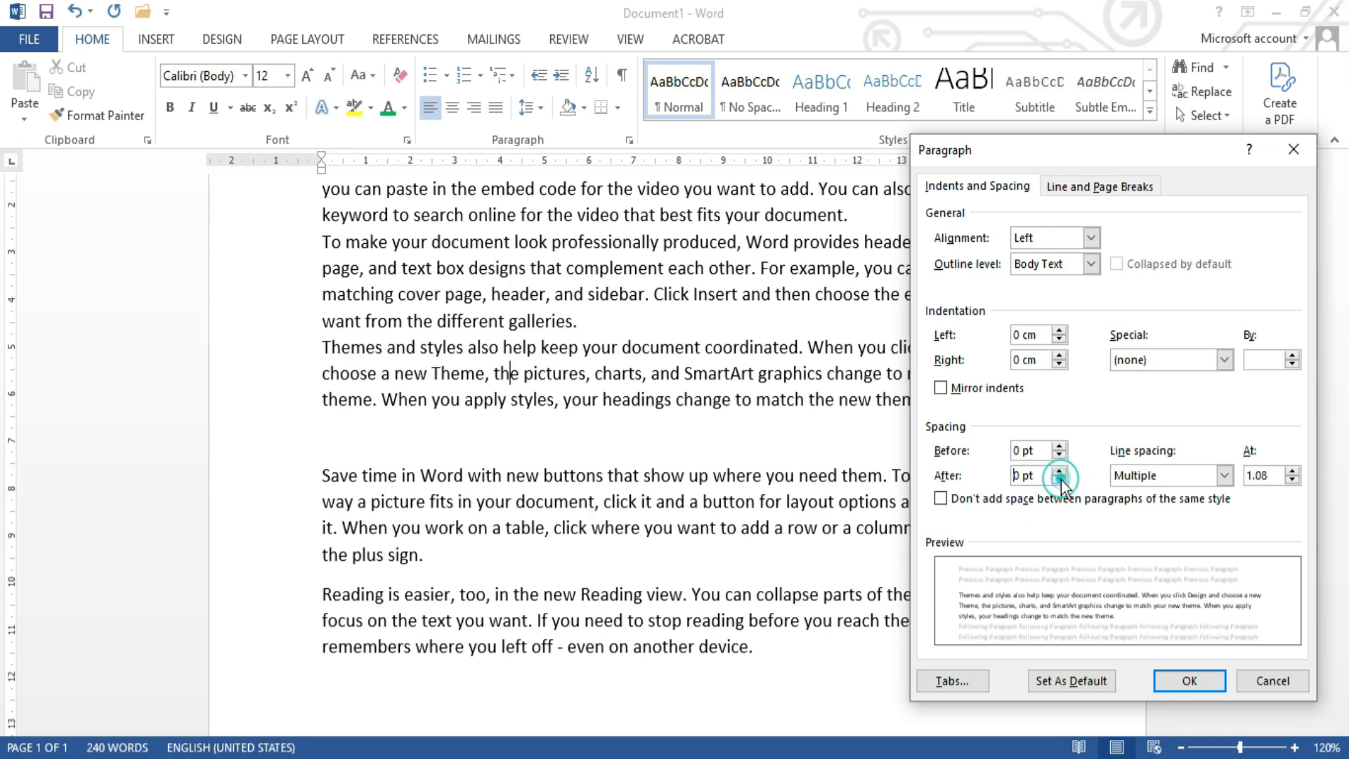
{"action": "left_click", "coordinate": [1199, 673]}
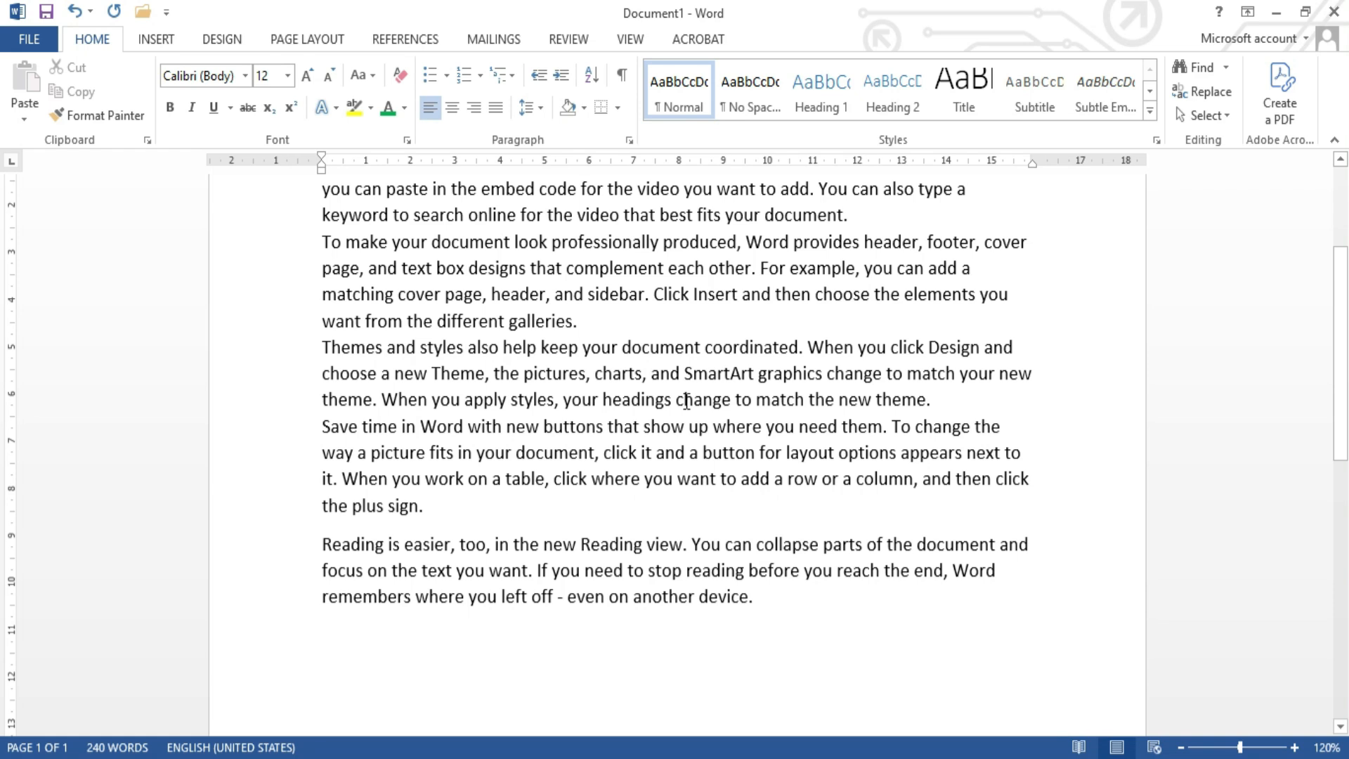
Step: Select the whole document and try to set its line spacing to Multiple at 0
{"action": "scroll", "coordinate": [684, 385], "scroll_direction": "up", "scroll_amount": 1}
{"action": "scroll", "coordinate": [683, 385], "scroll_direction": "up", "scroll_amount": 2}
{"action": "scroll", "coordinate": [687, 387], "scroll_direction": "down", "scroll_amount": 2}
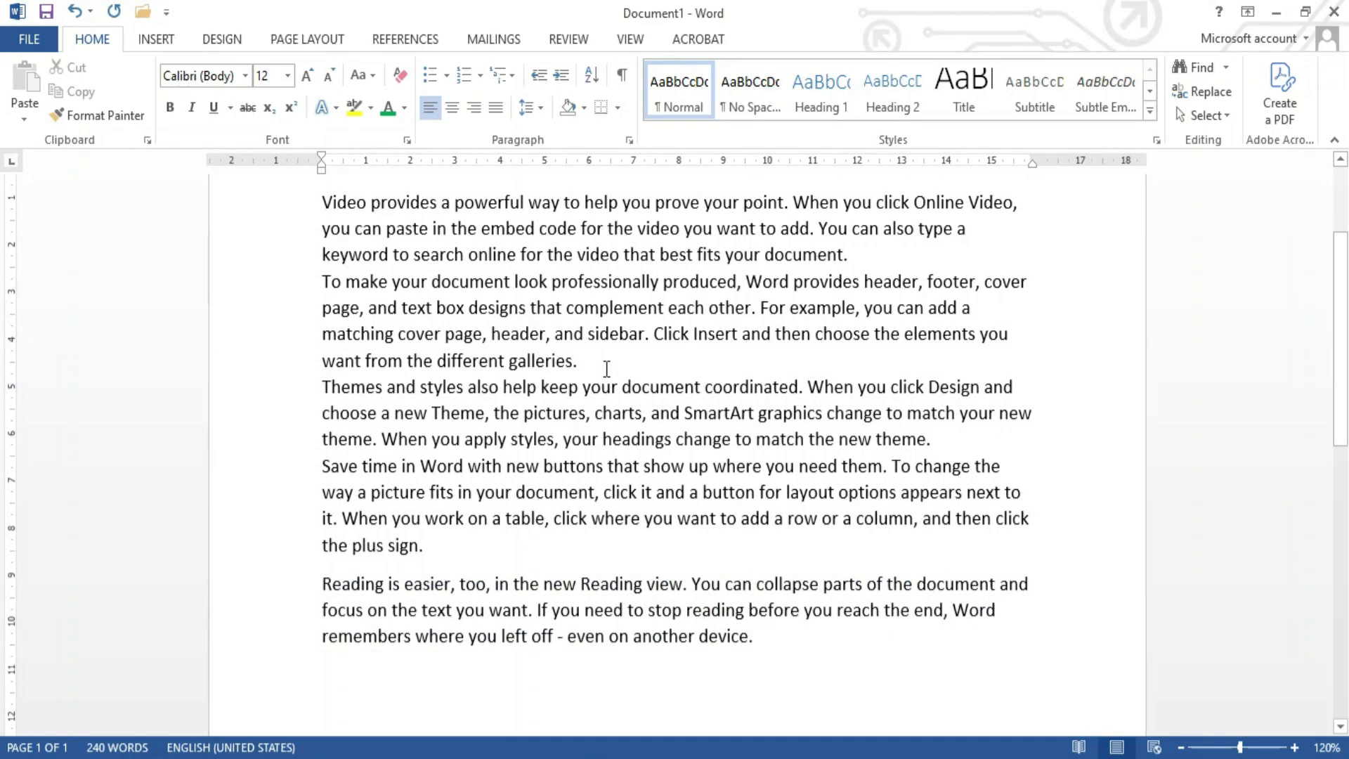
{"action": "scroll", "coordinate": [557, 227], "scroll_direction": "up", "scroll_amount": 1}
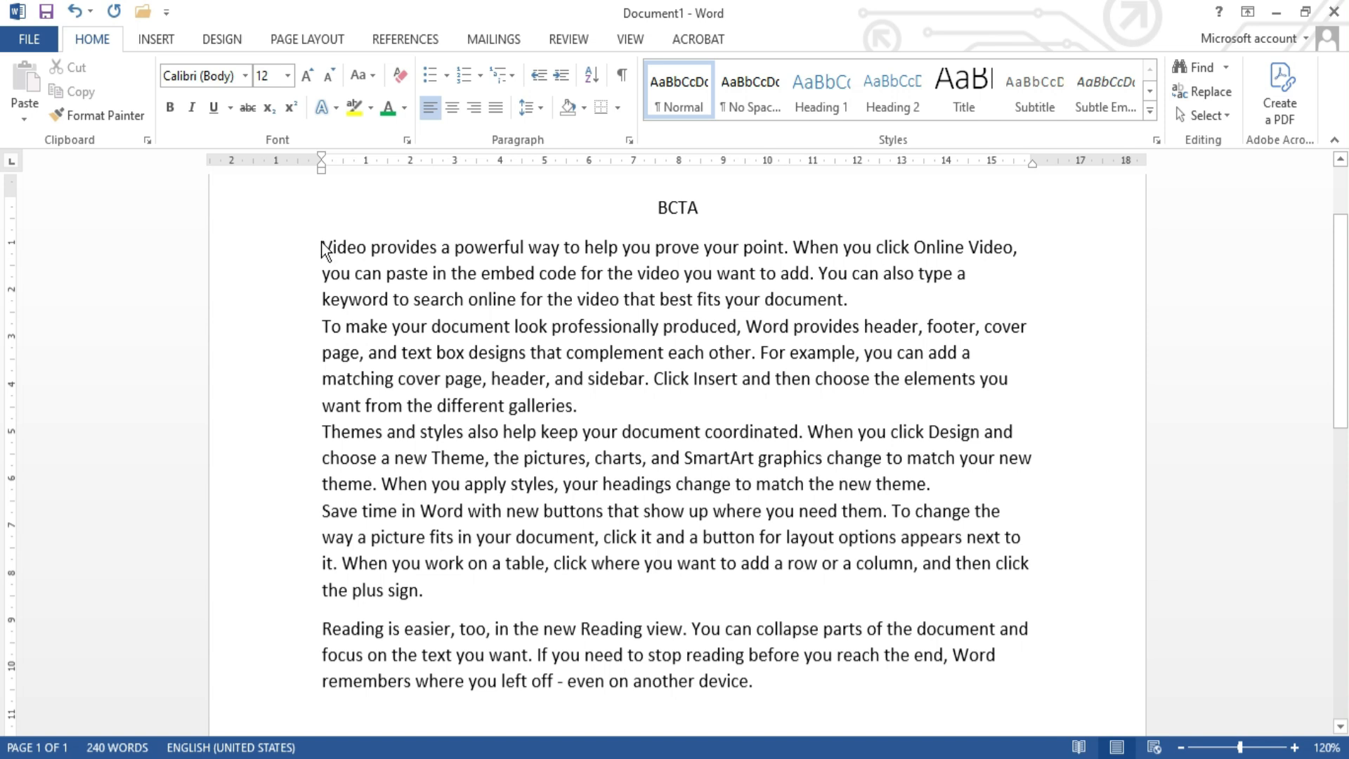
{"action": "key", "text": "ctrl+a"}
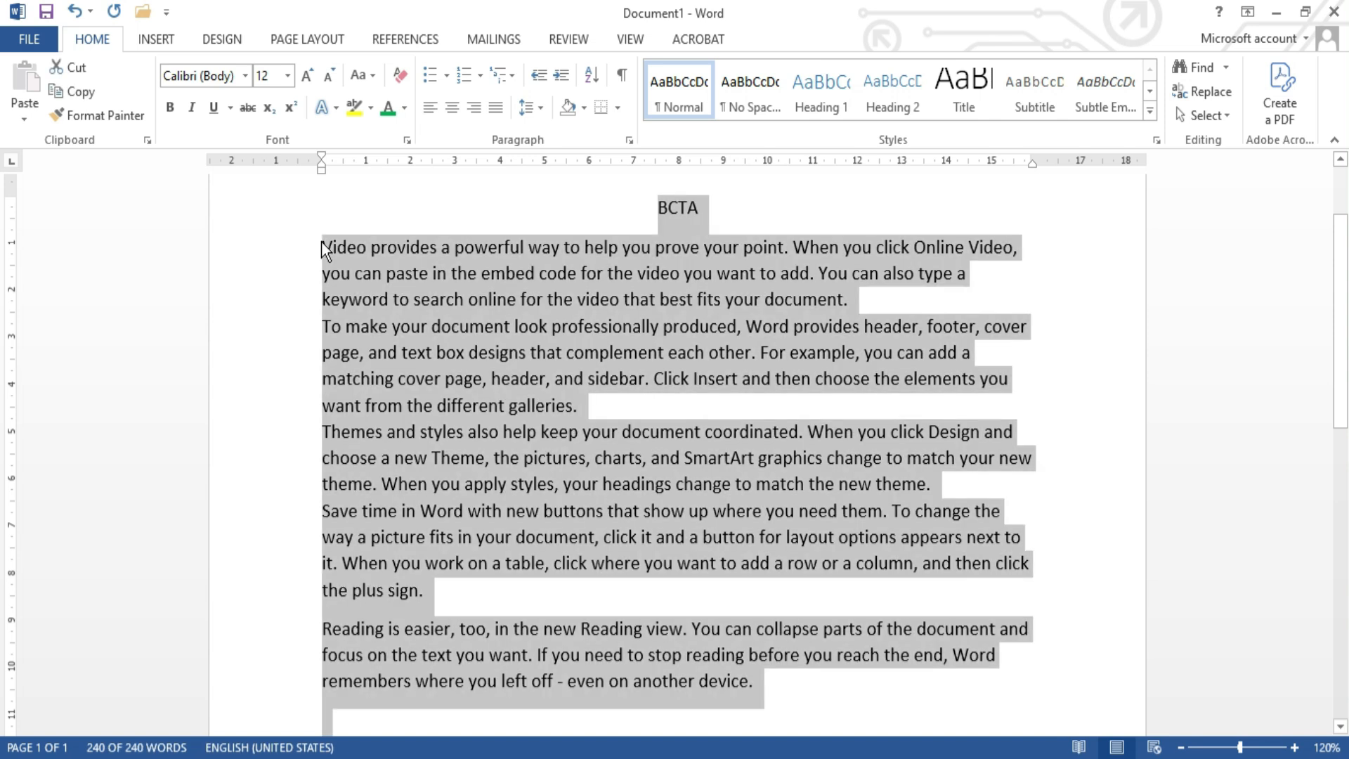
{"action": "left_click", "coordinate": [365, 253]}
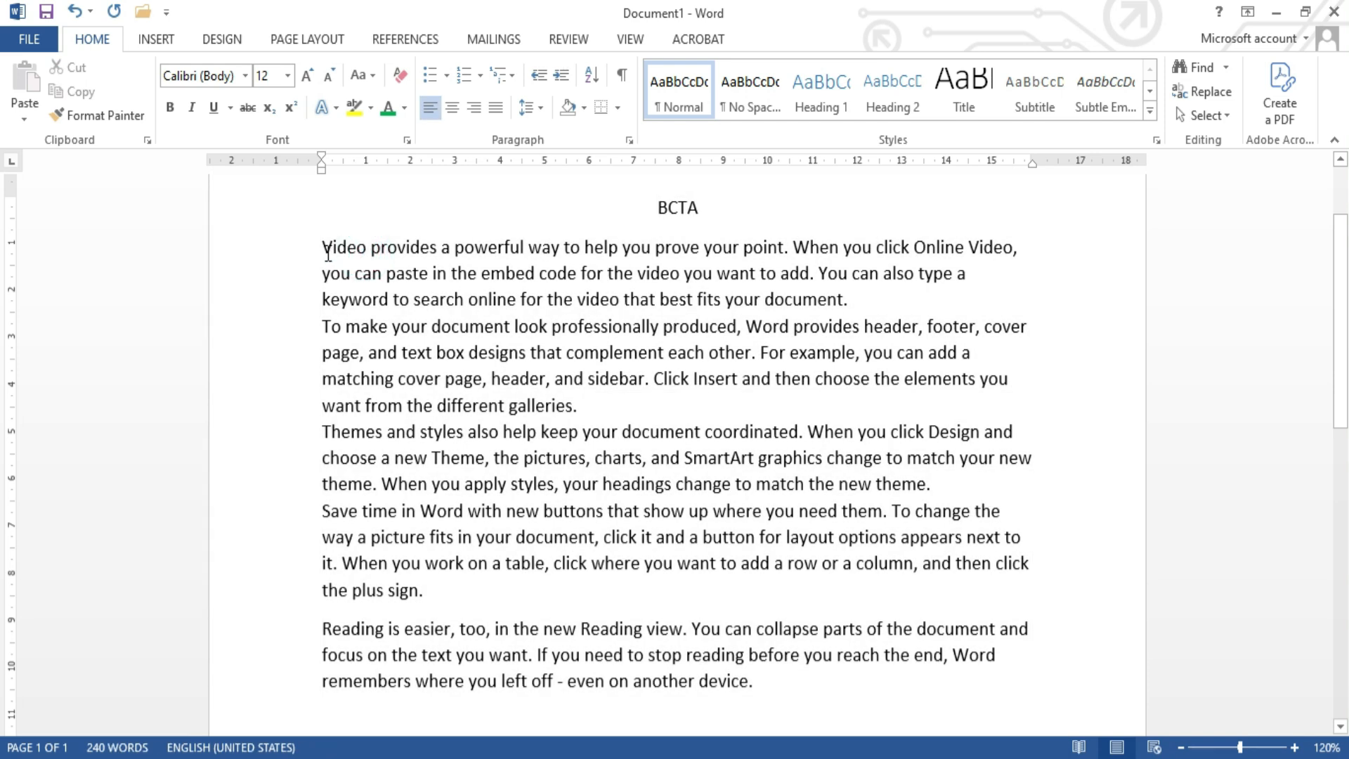
{"action": "key", "text": "ctrl+a"}
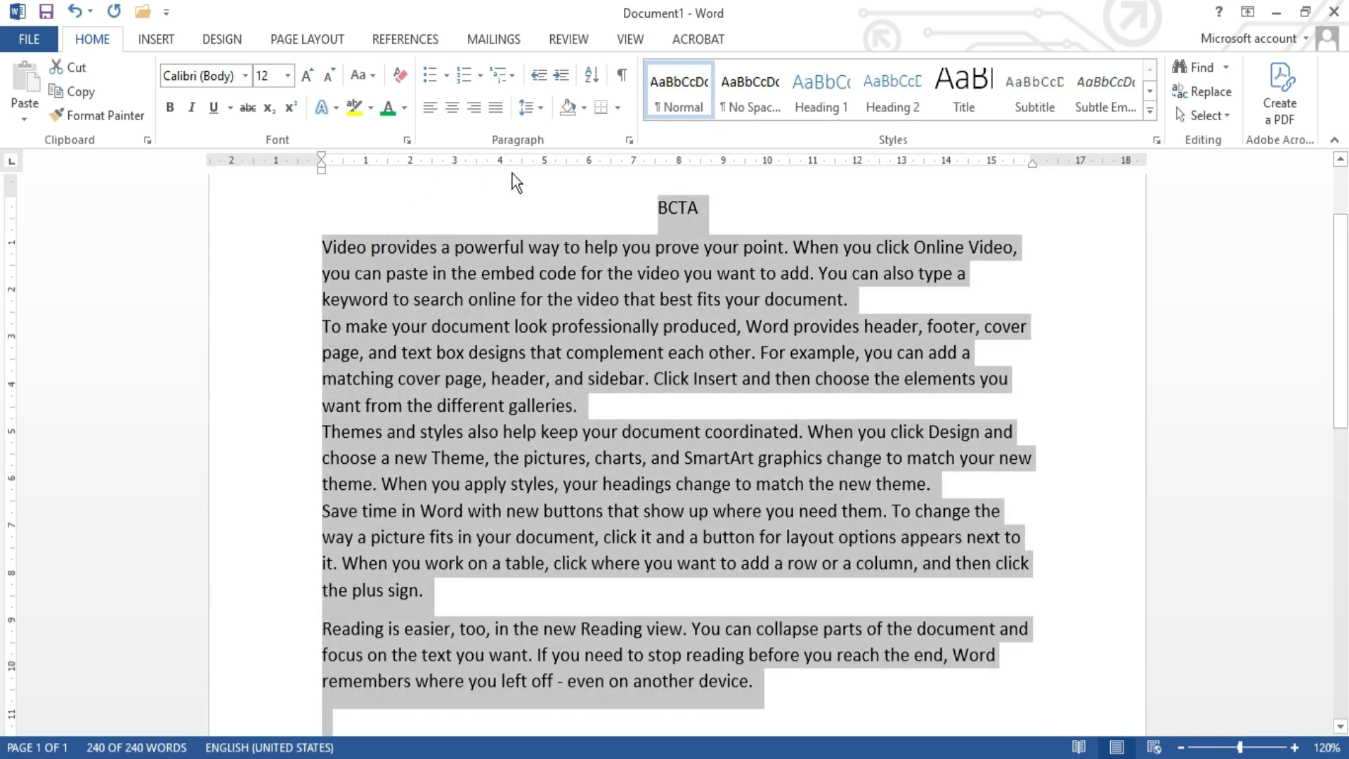
{"action": "left_click", "coordinate": [631, 141]}
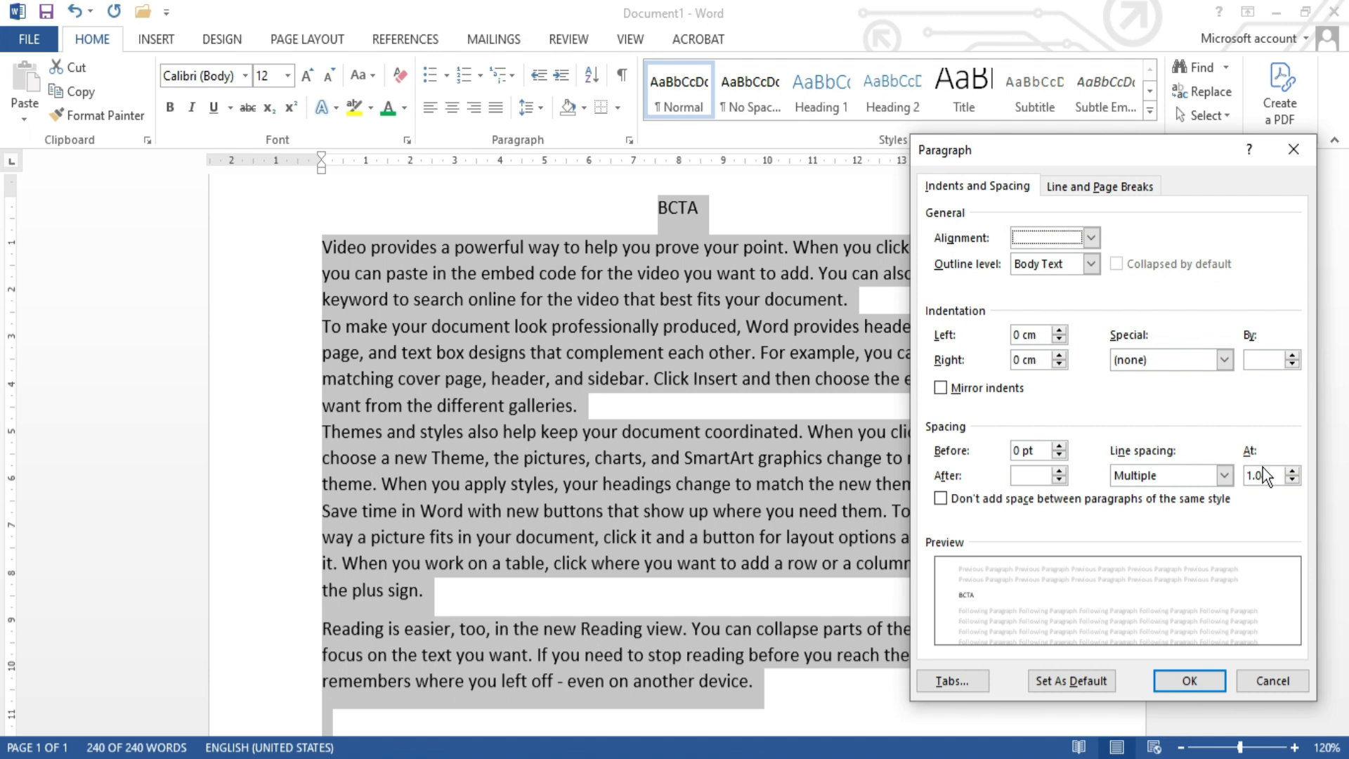
{"action": "left_click", "coordinate": [1279, 475]}
{"action": "left_click", "coordinate": [1204, 679]}
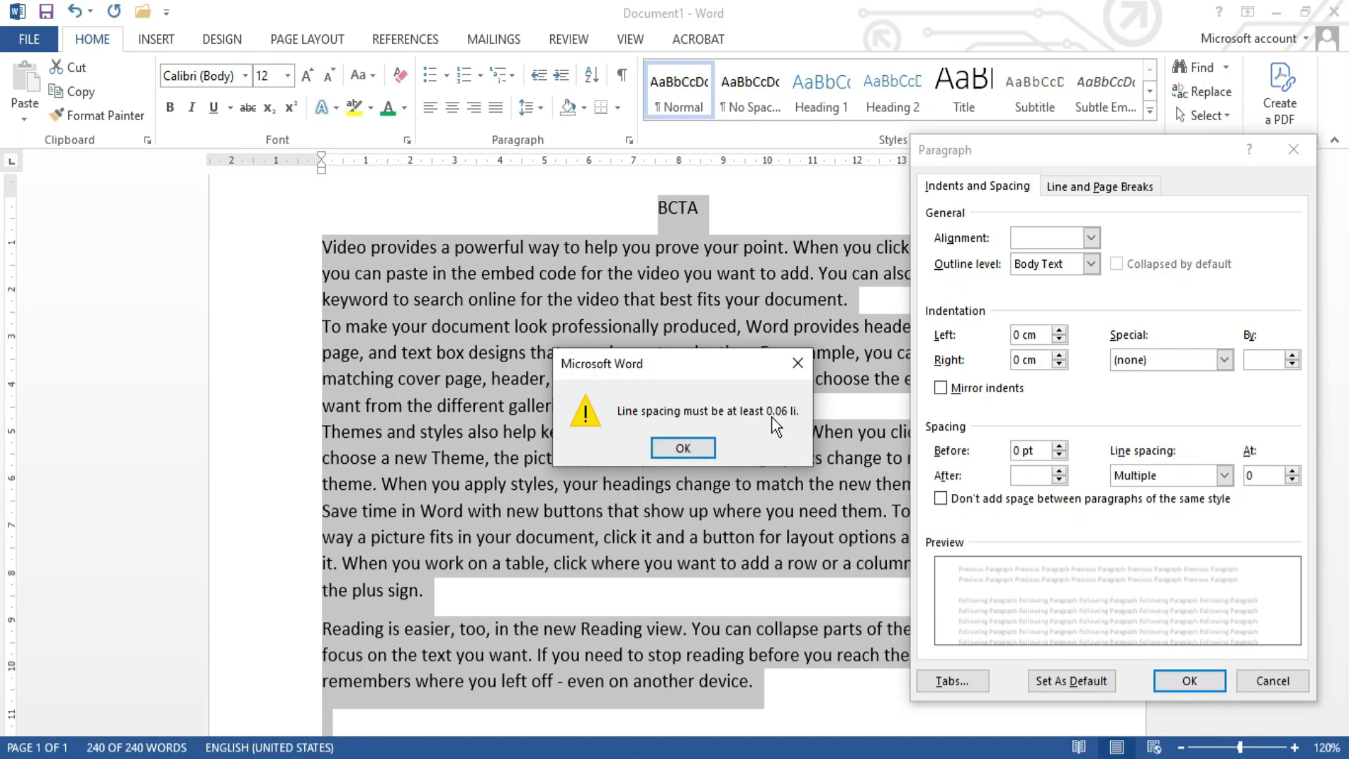
{"action": "left_click", "coordinate": [702, 453]}
Step: Set the whole document's line spacing to Multiple at 0.06
{"action": "left_click", "coordinate": [1270, 469]}
{"action": "left_click", "coordinate": [1271, 471]}
{"action": "key", "text": "BackSpace"}
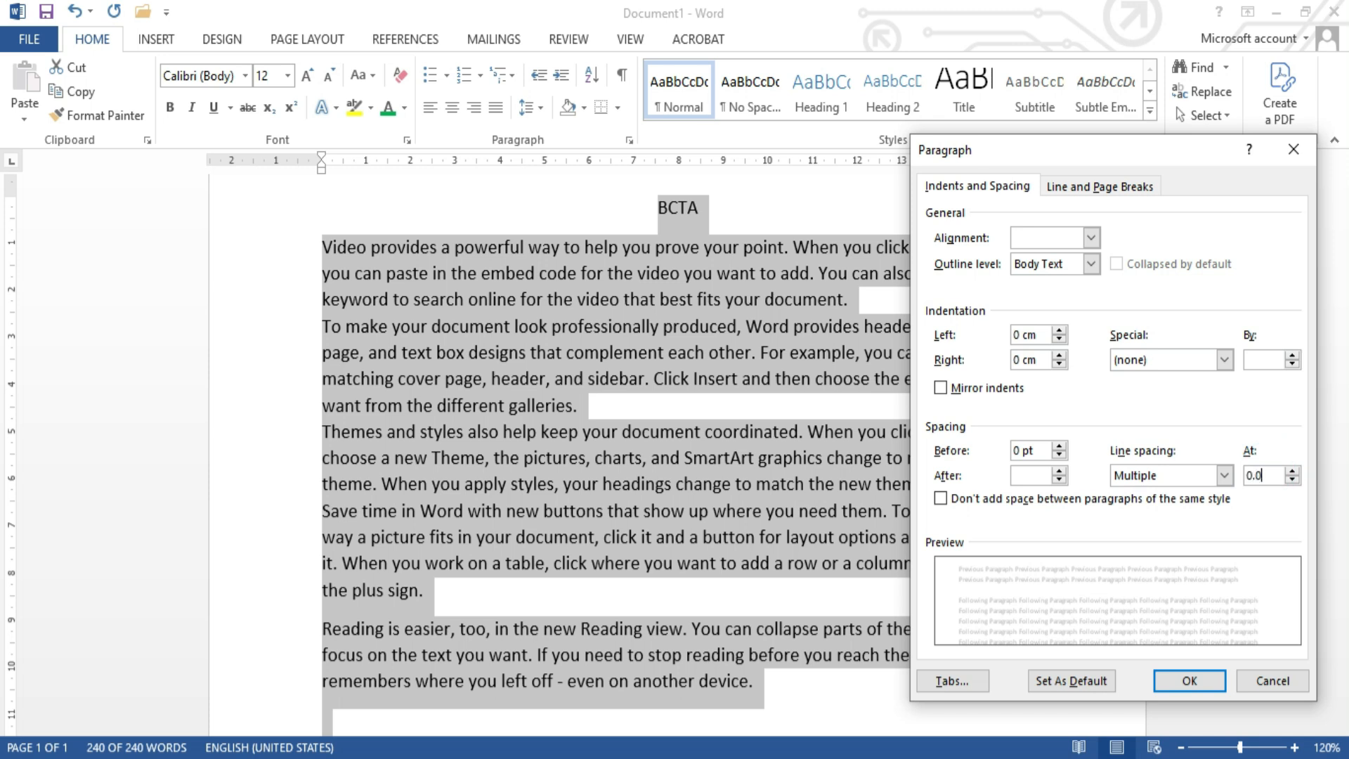
{"action": "type", "text": "0.06"}
{"action": "left_click", "coordinate": [1190, 680]}
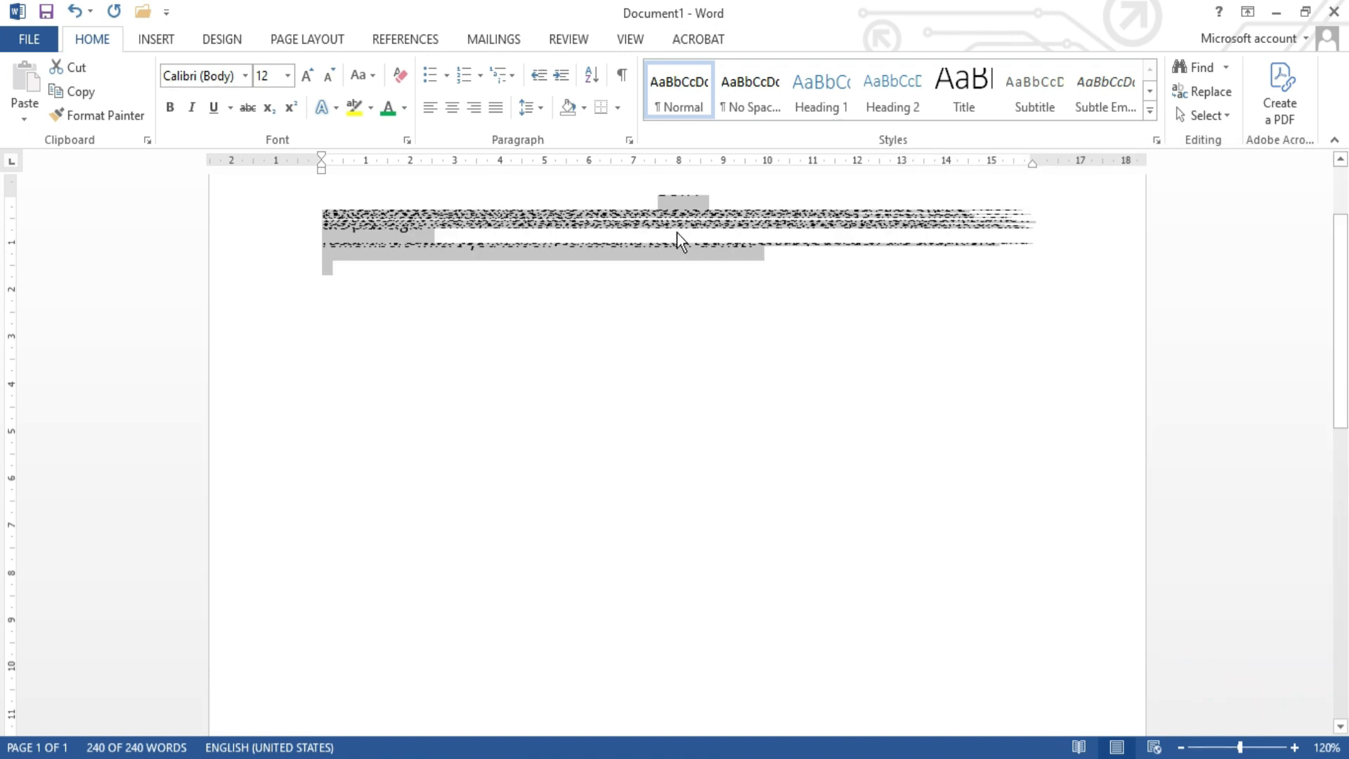
Step: Increase the whole document's line spacing to Multiple at 2.5
{"action": "left_click", "coordinate": [629, 140]}
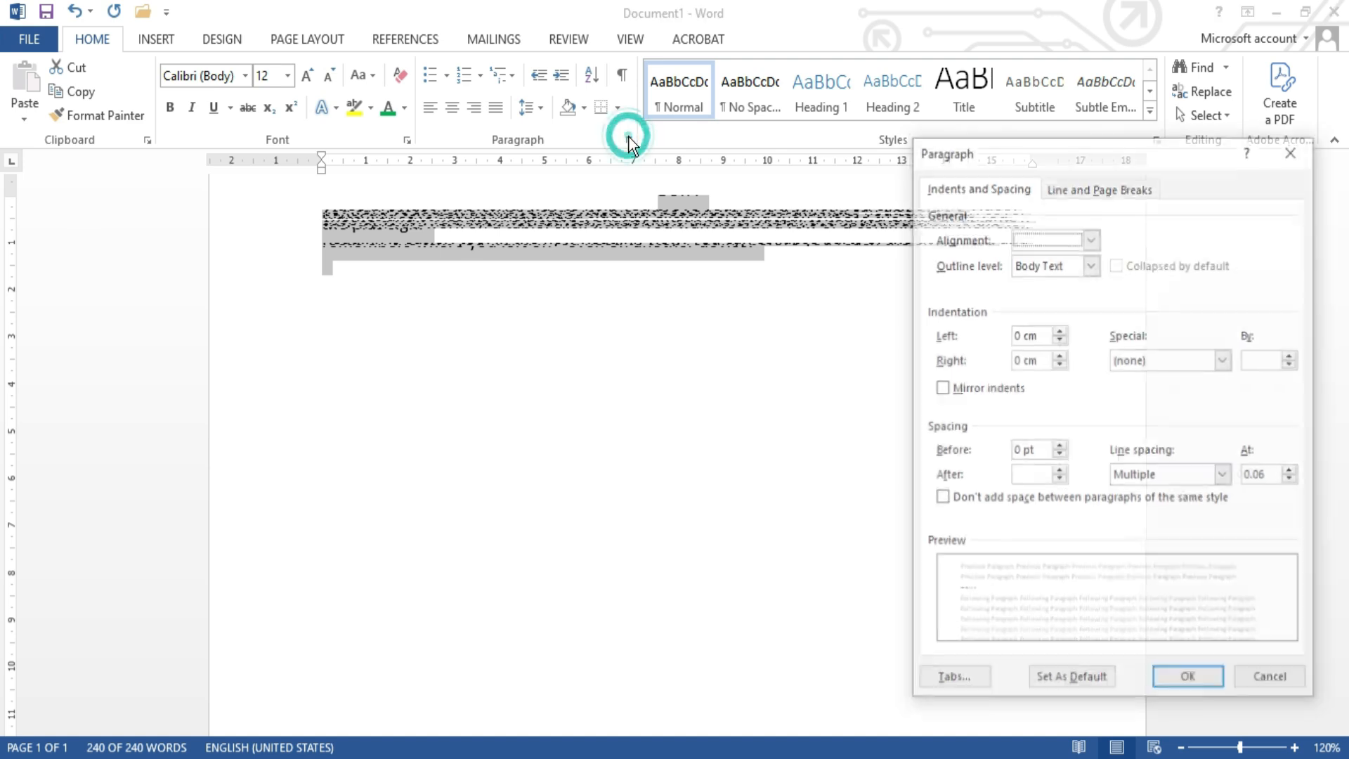
{"action": "left_click", "coordinate": [1293, 471]}
{"action": "left_click", "coordinate": [1292, 471]}
{"action": "left_click", "coordinate": [1292, 471]}
{"action": "left_click", "coordinate": [1293, 470]}
{"action": "left_click", "coordinate": [1292, 470]}
{"action": "left_click", "coordinate": [1292, 471]}
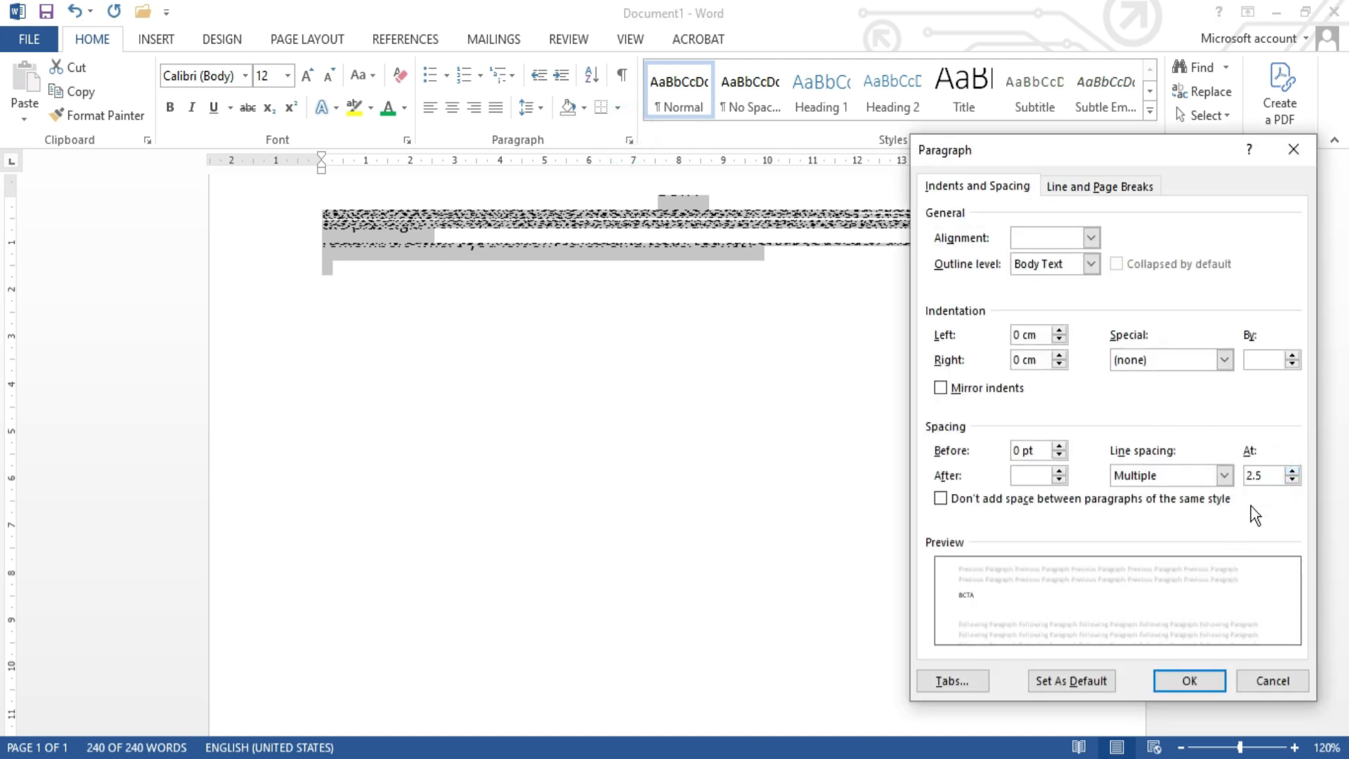
{"action": "left_click", "coordinate": [1199, 685]}
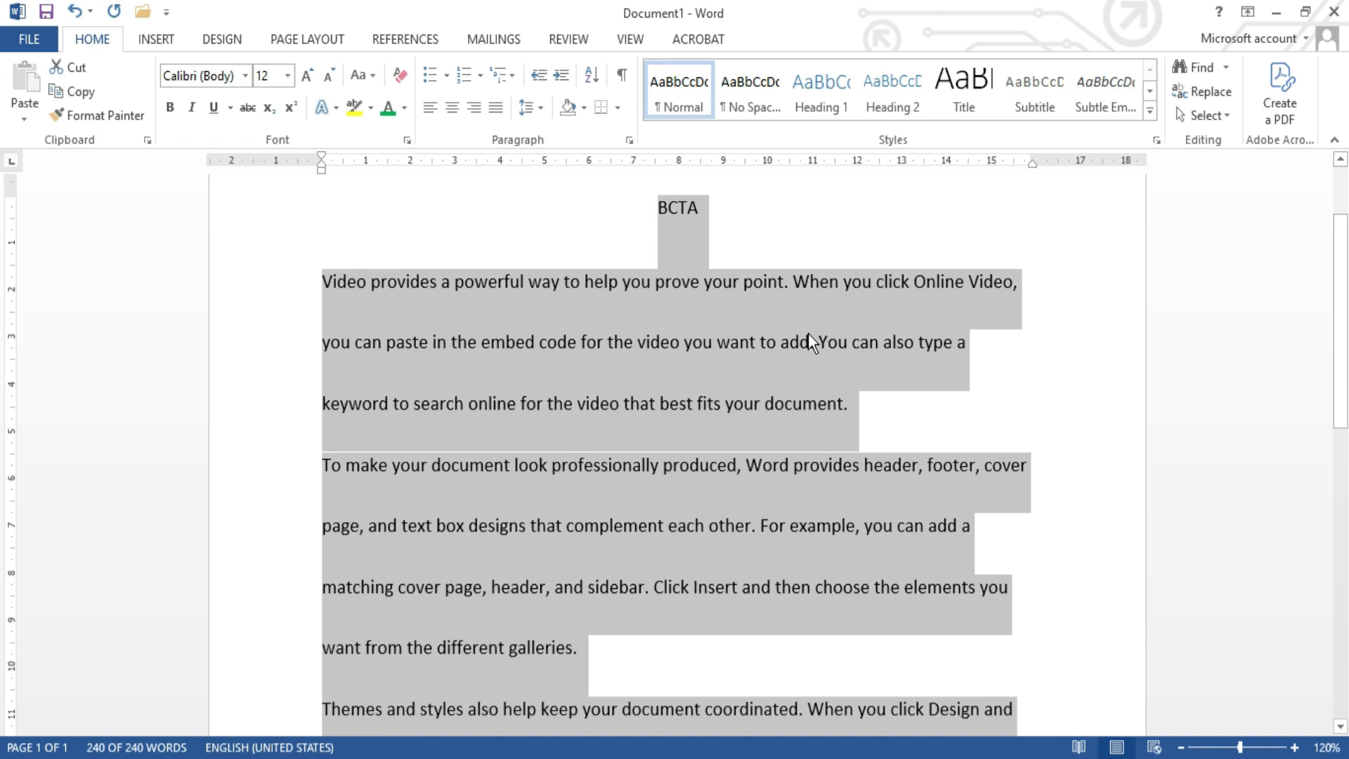
Step: Change the line spacing of the whole document to Single
{"action": "left_click", "coordinate": [629, 141]}
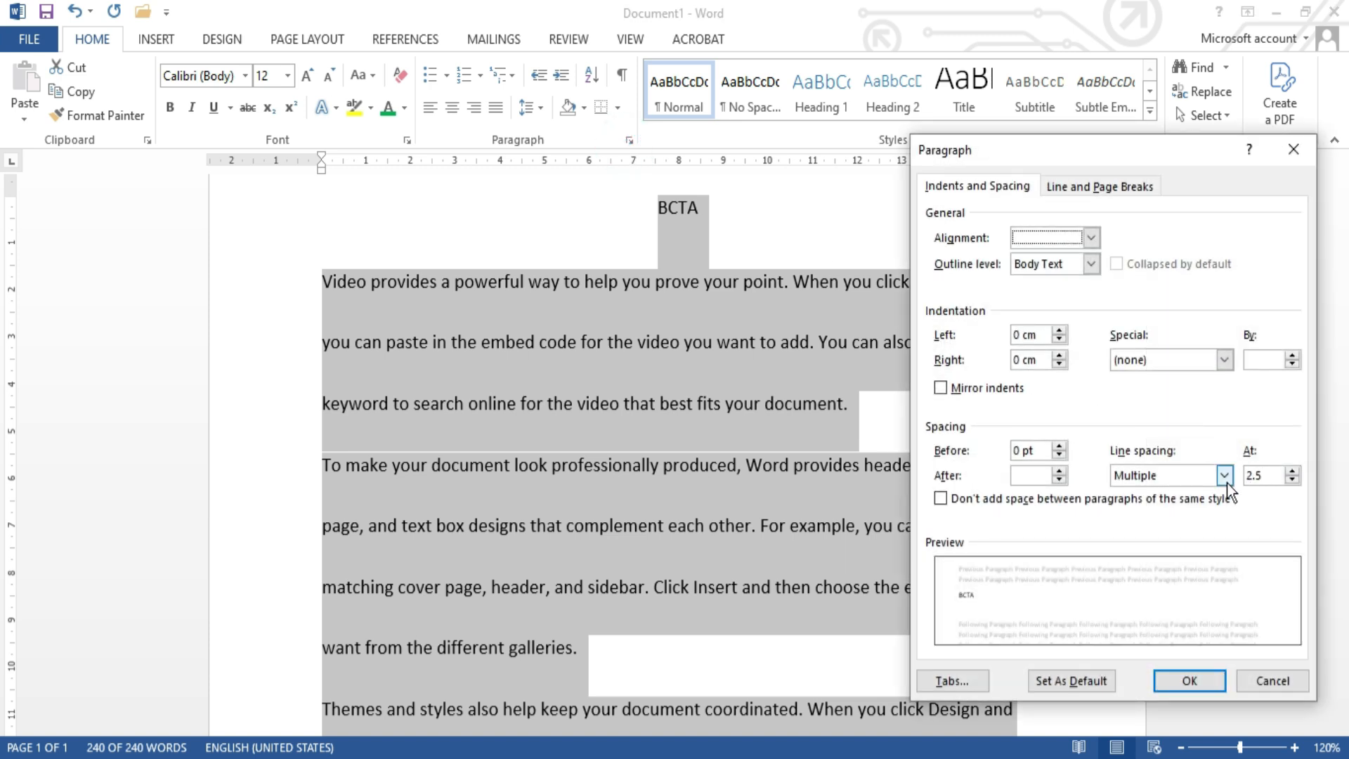
{"action": "left_click", "coordinate": [1224, 482]}
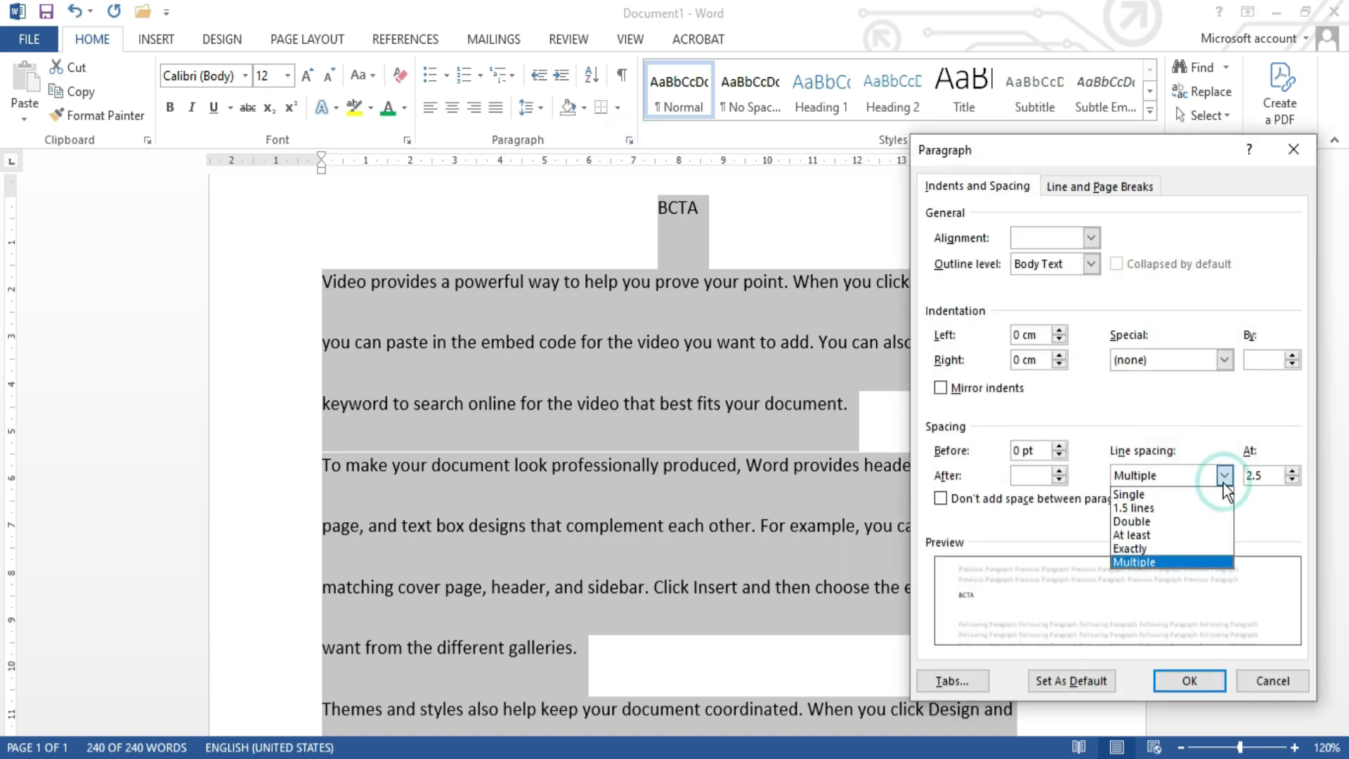
{"action": "left_click", "coordinate": [1188, 497]}
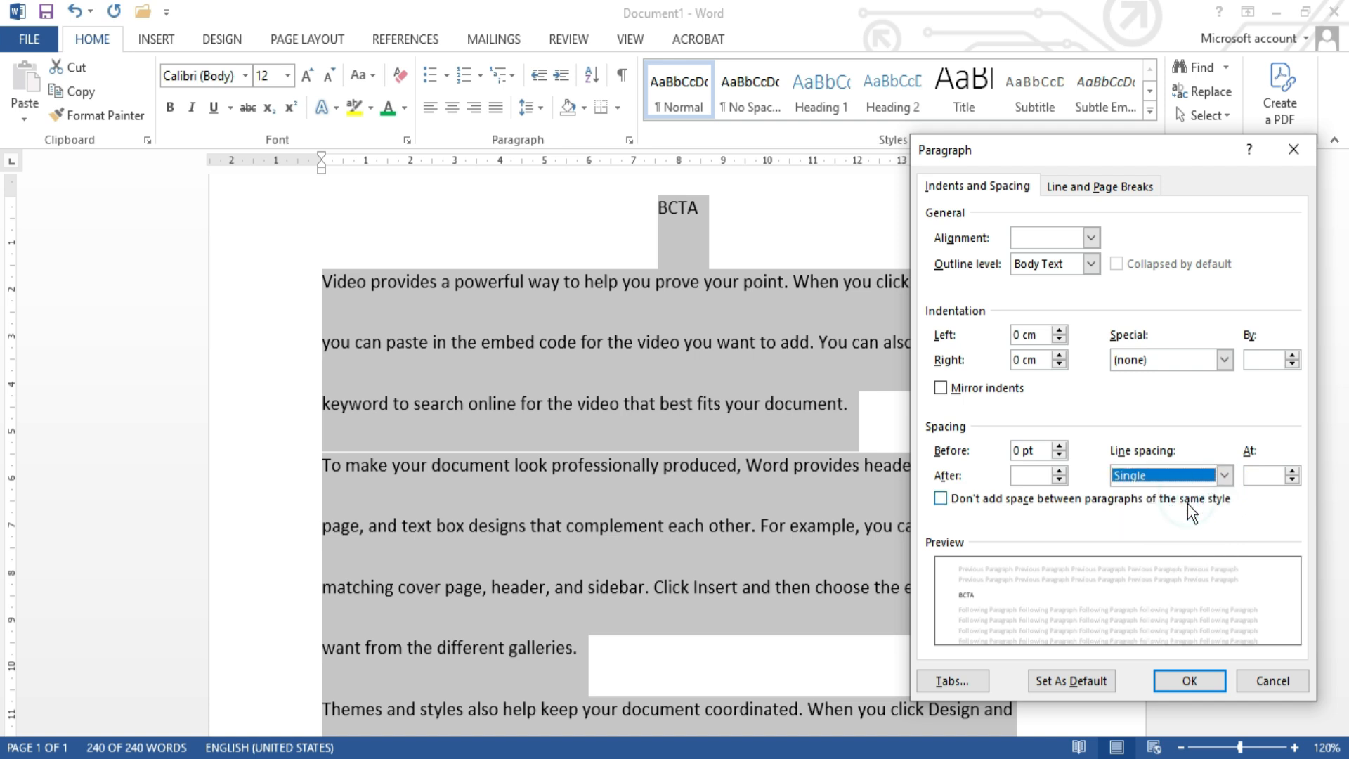
{"action": "left_click", "coordinate": [1191, 682]}
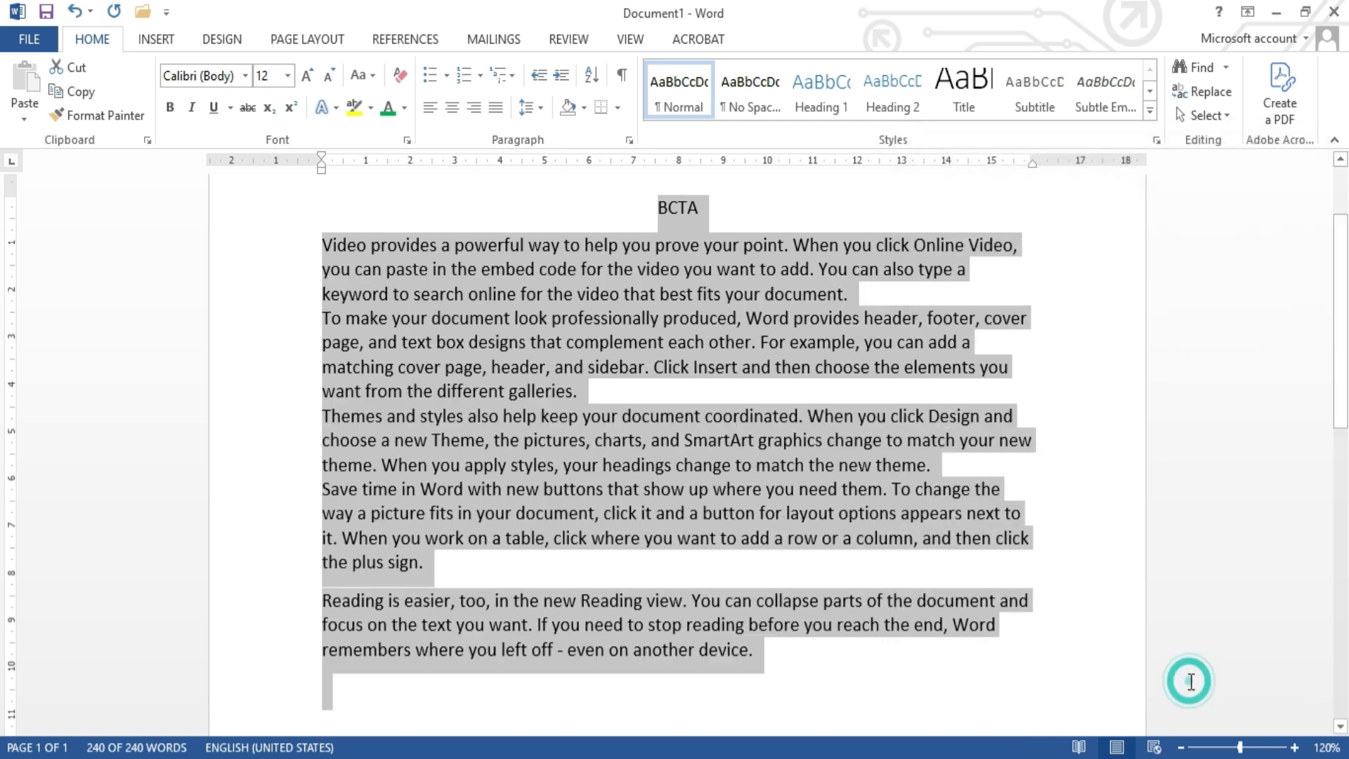
Step: Apply a custom line spacing value, slightly wider than single, to the whole document
{"action": "left_click", "coordinate": [629, 139]}
{"action": "left_click", "coordinate": [1255, 477]}
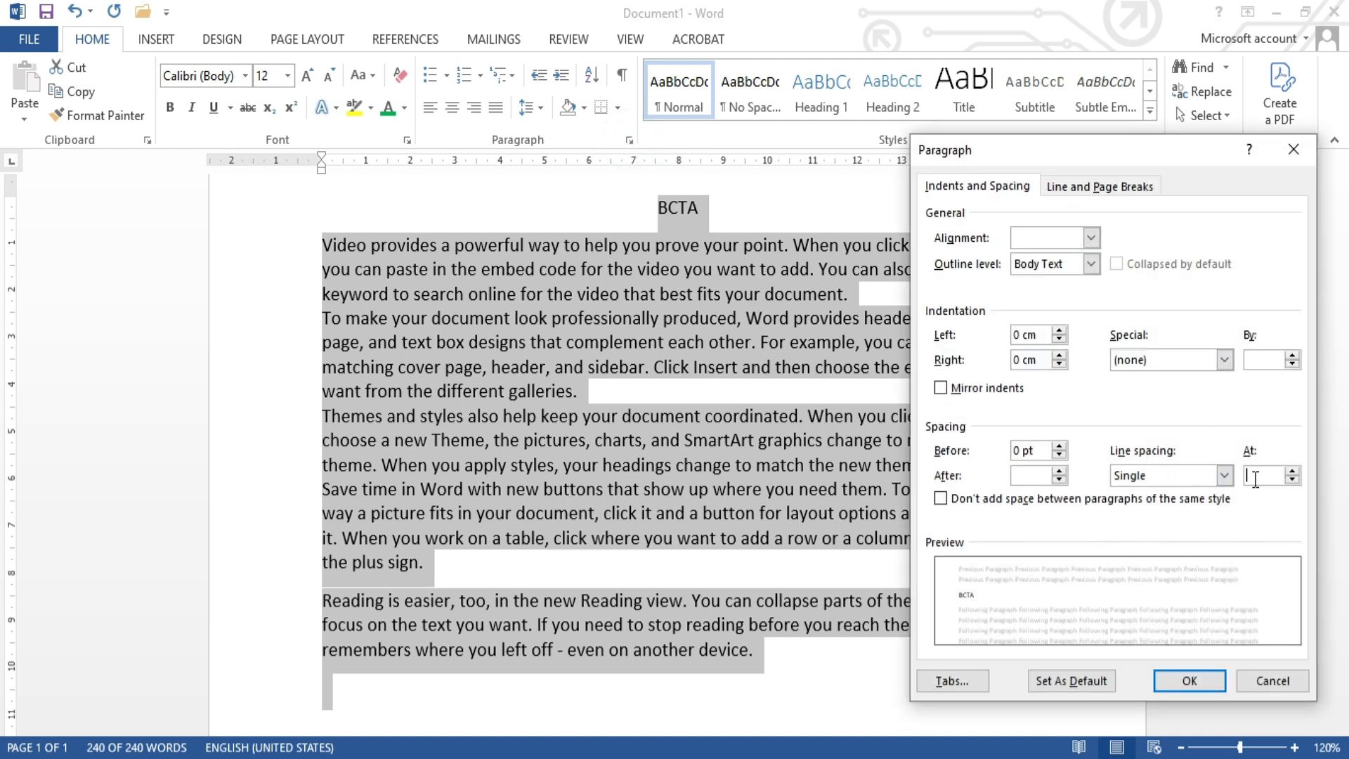
{"action": "key", "text": "BackSpace"}
{"action": "left_click", "coordinate": [1186, 680]}
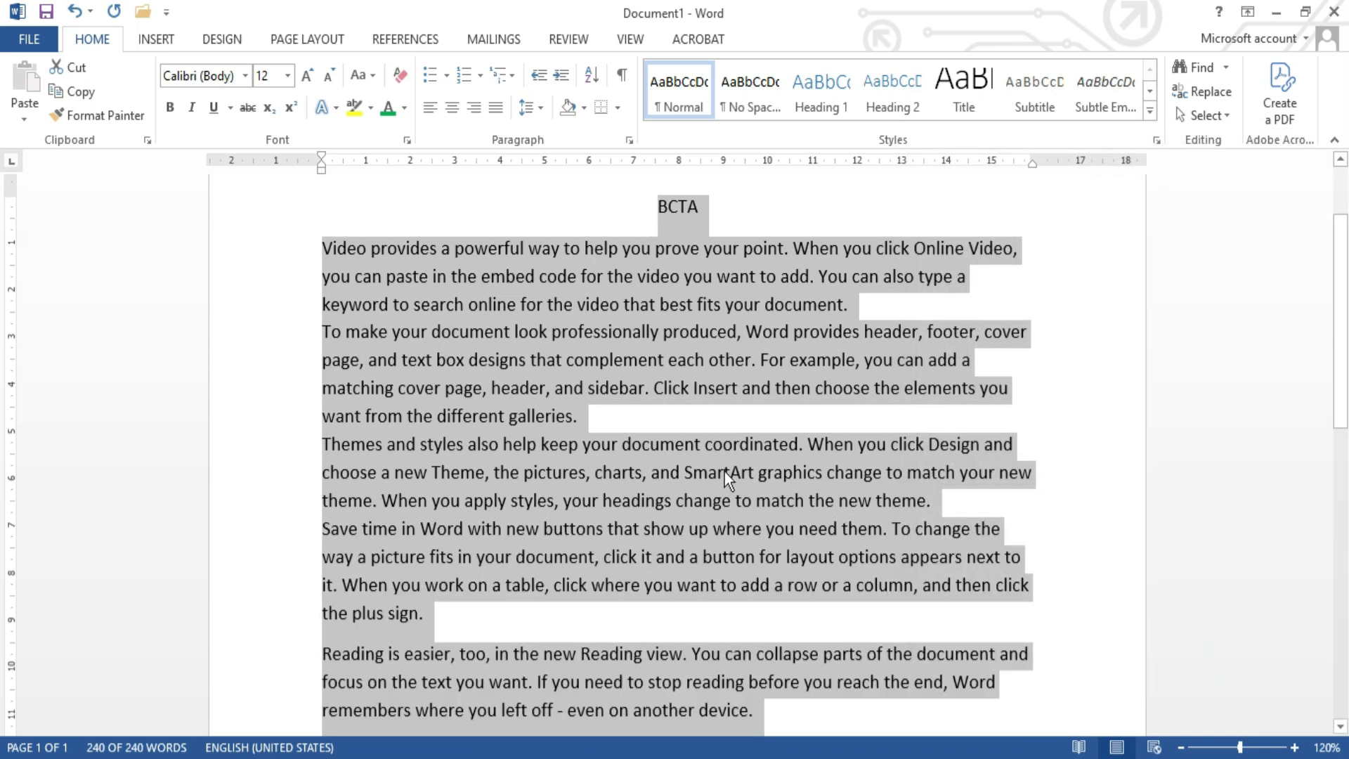
{"action": "scroll", "coordinate": [724, 470], "scroll_direction": "down", "scroll_amount": 3}
{"action": "scroll", "coordinate": [724, 471], "scroll_direction": "up", "scroll_amount": 4}
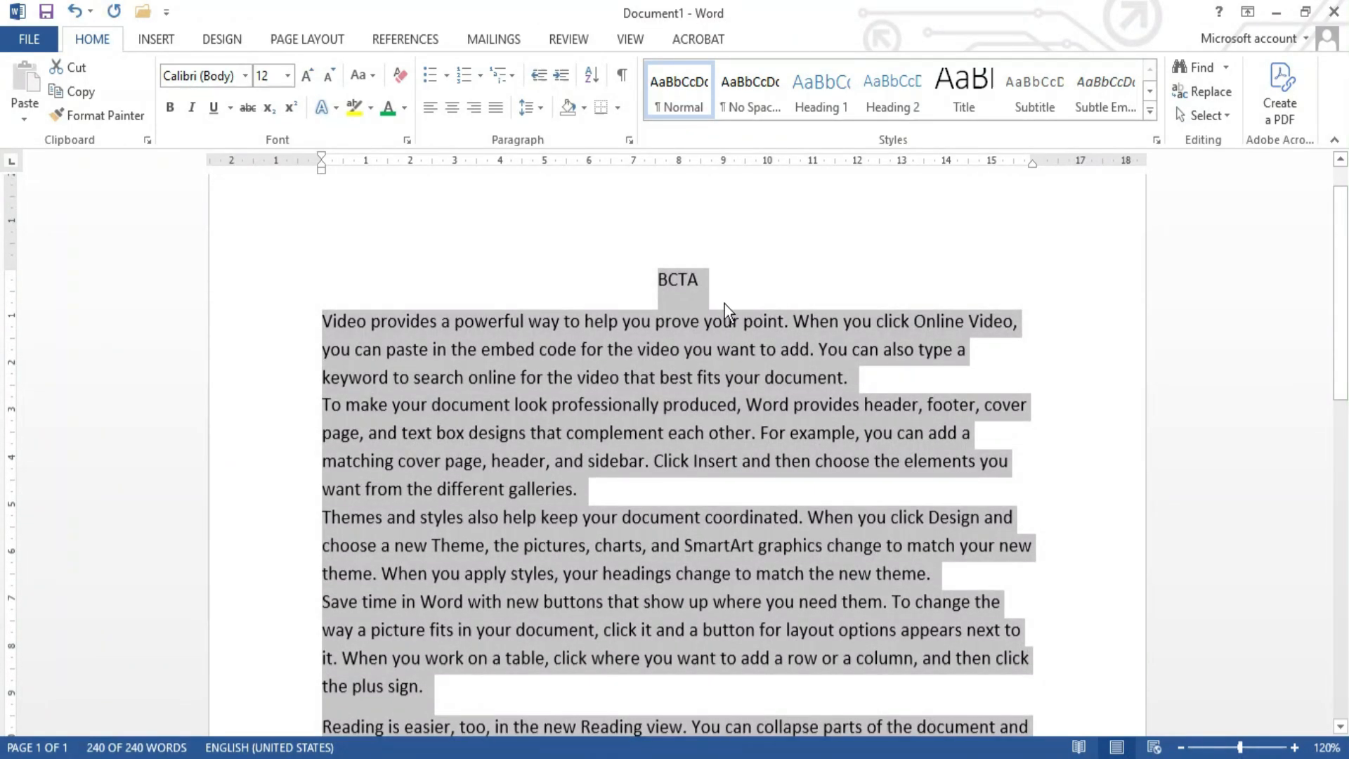
Step: Clear the whole-document selection and place the cursor in the word "prove" in the first body paragraph
{"action": "left_click", "coordinate": [711, 276]}
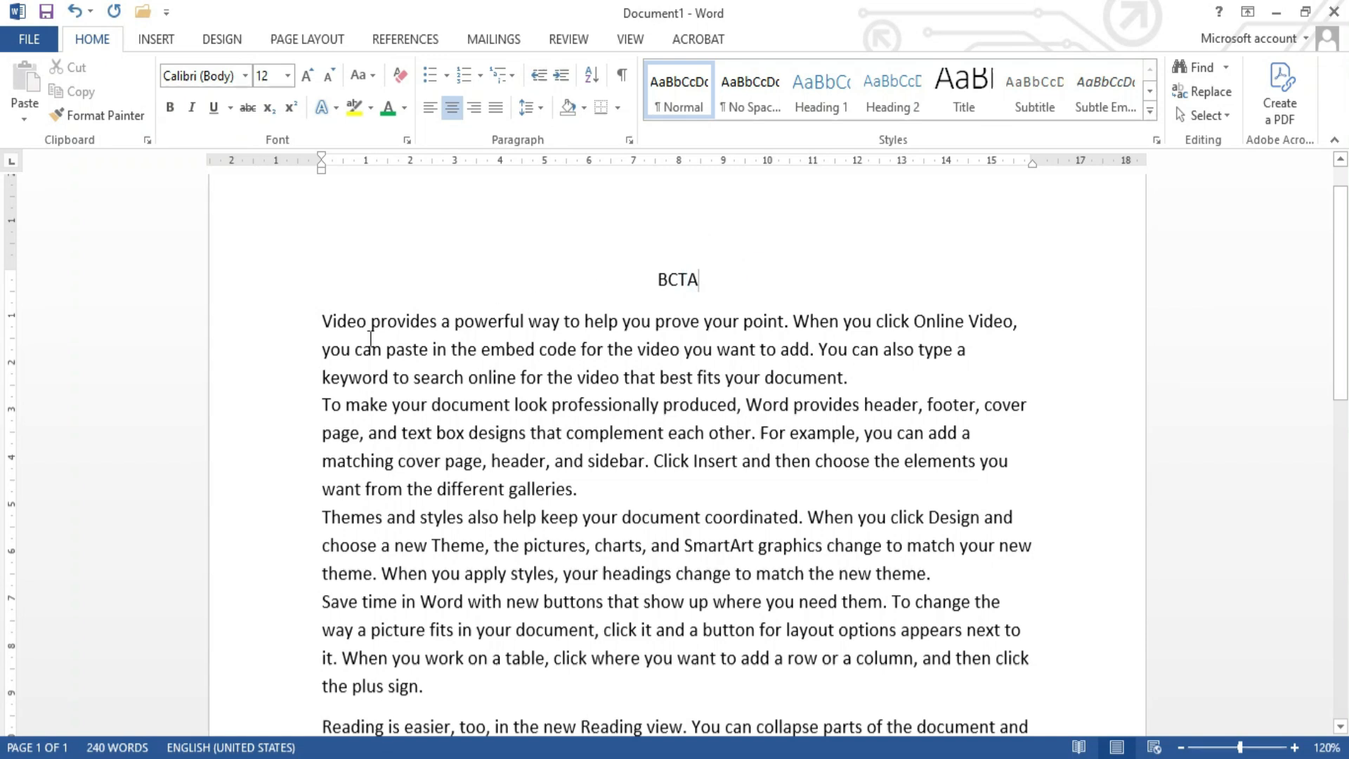
{"action": "key", "text": "Down"}
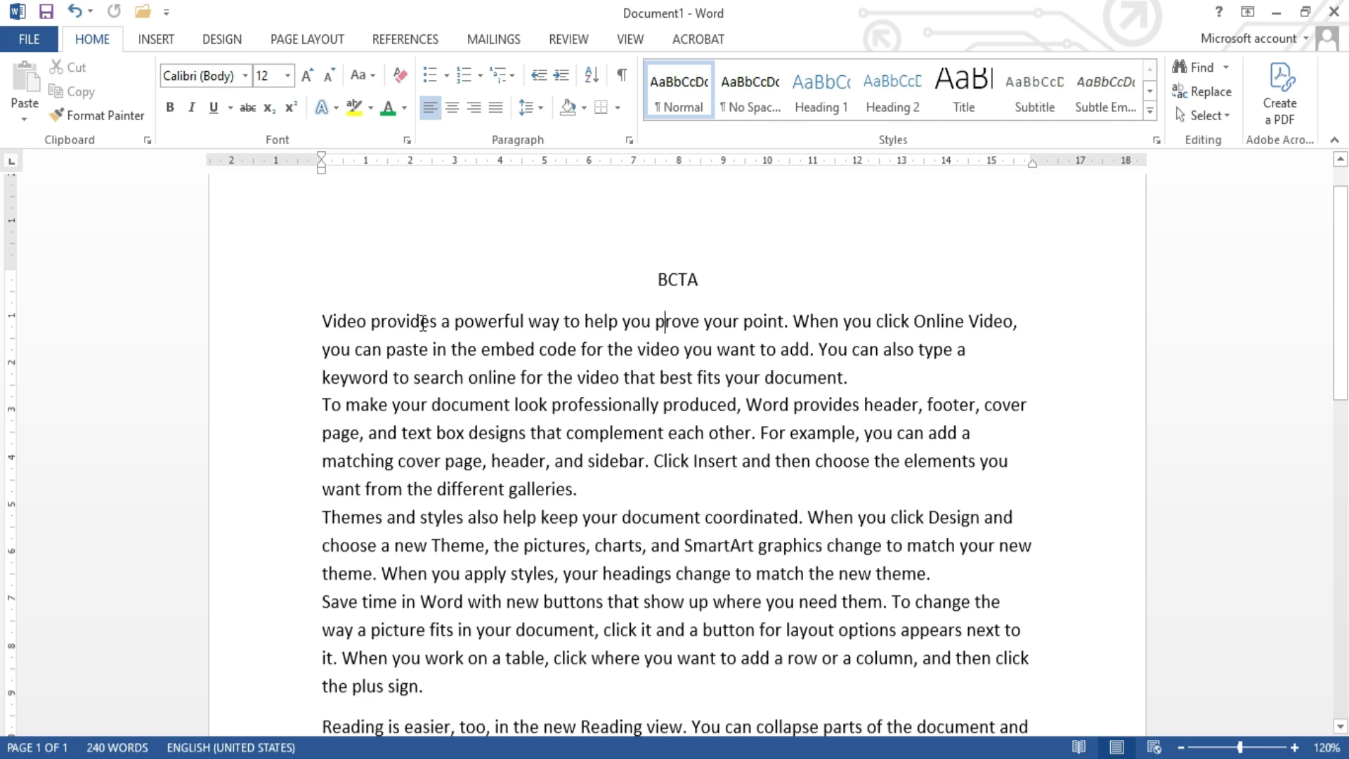
{"action": "scroll", "coordinate": [450, 391], "scroll_direction": "down", "scroll_amount": 3}
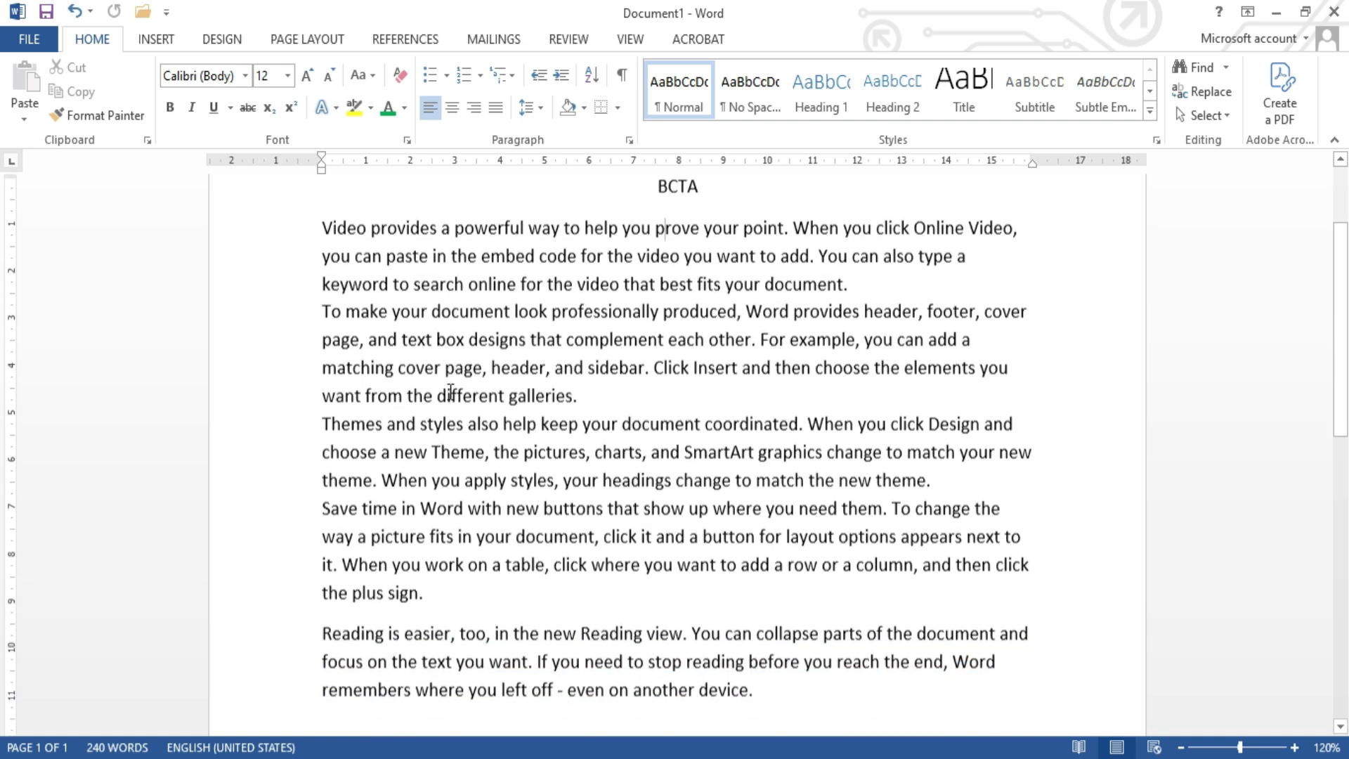
{"action": "scroll", "coordinate": [451, 392], "scroll_direction": "up", "scroll_amount": 2}
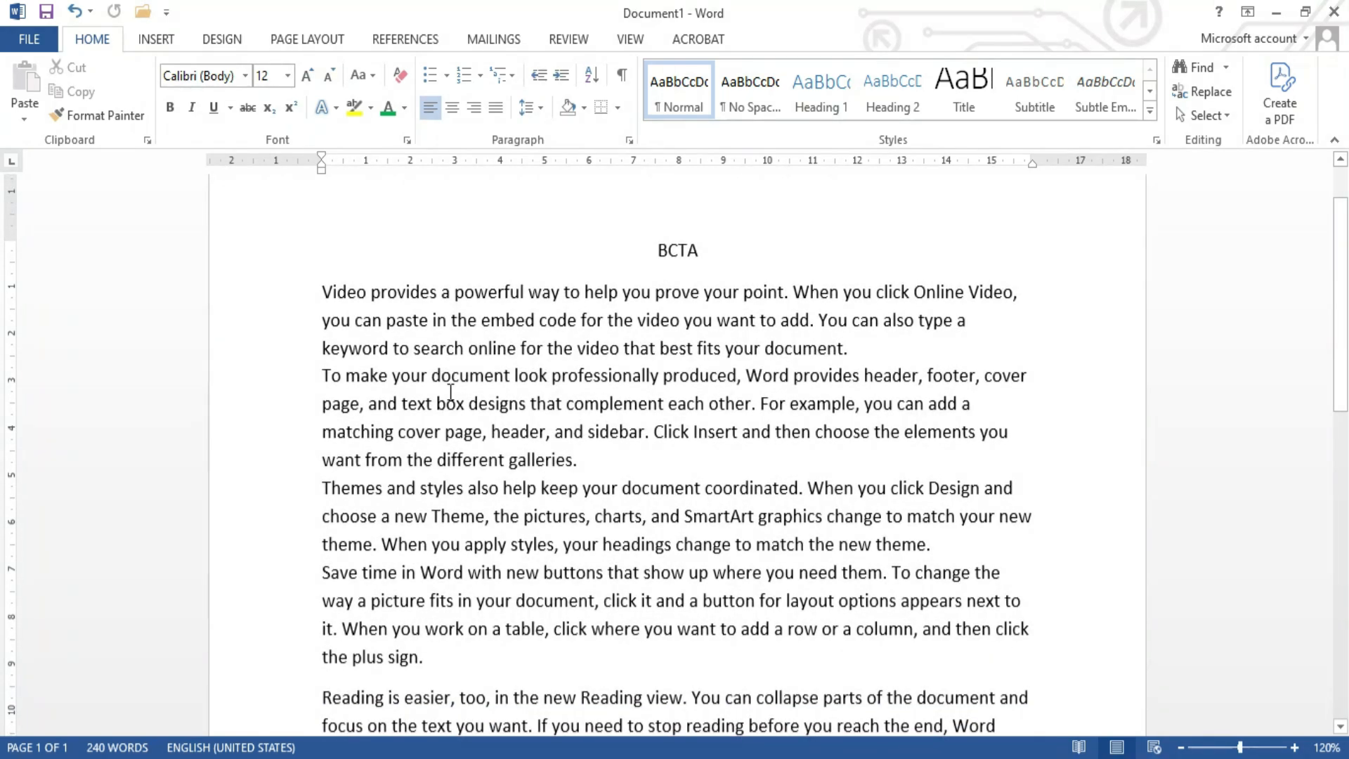
{"action": "left_click", "coordinate": [408, 143]}
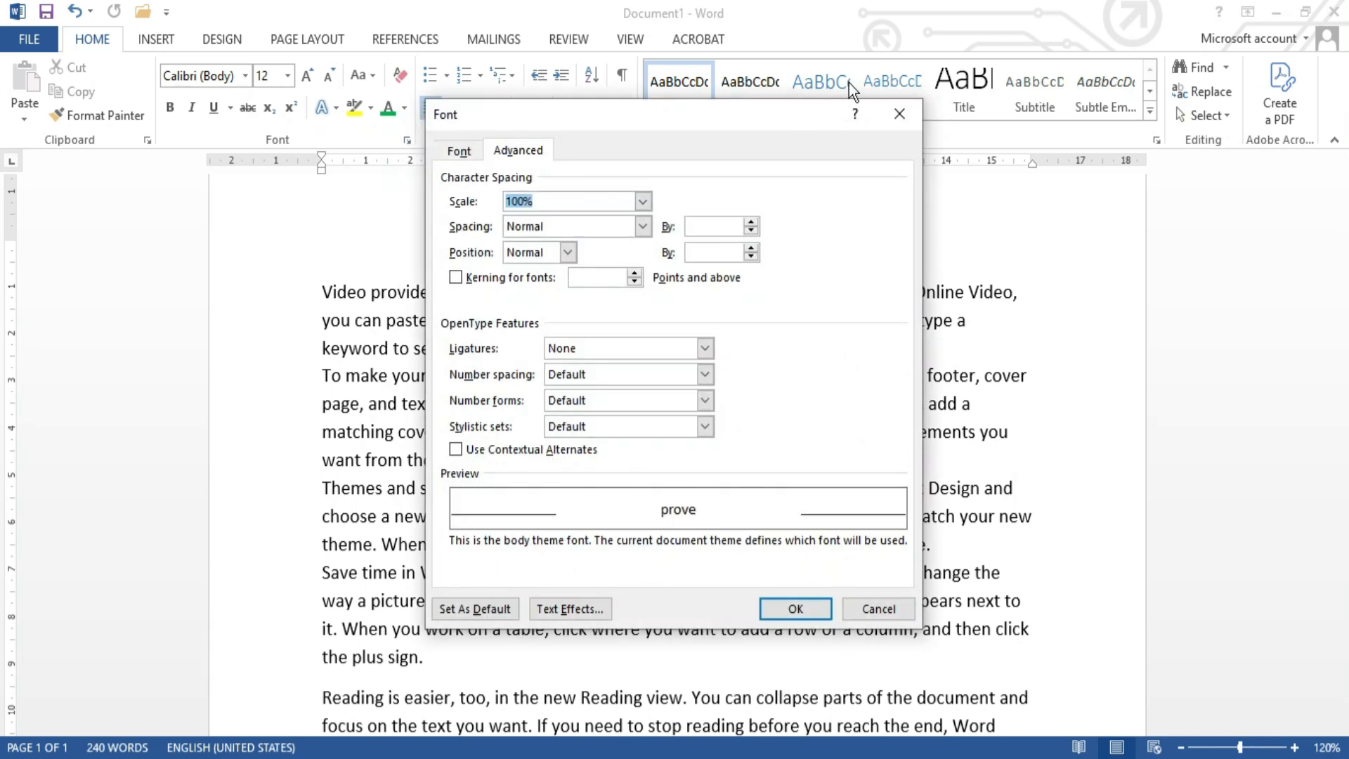
{"action": "left_click", "coordinate": [900, 115]}
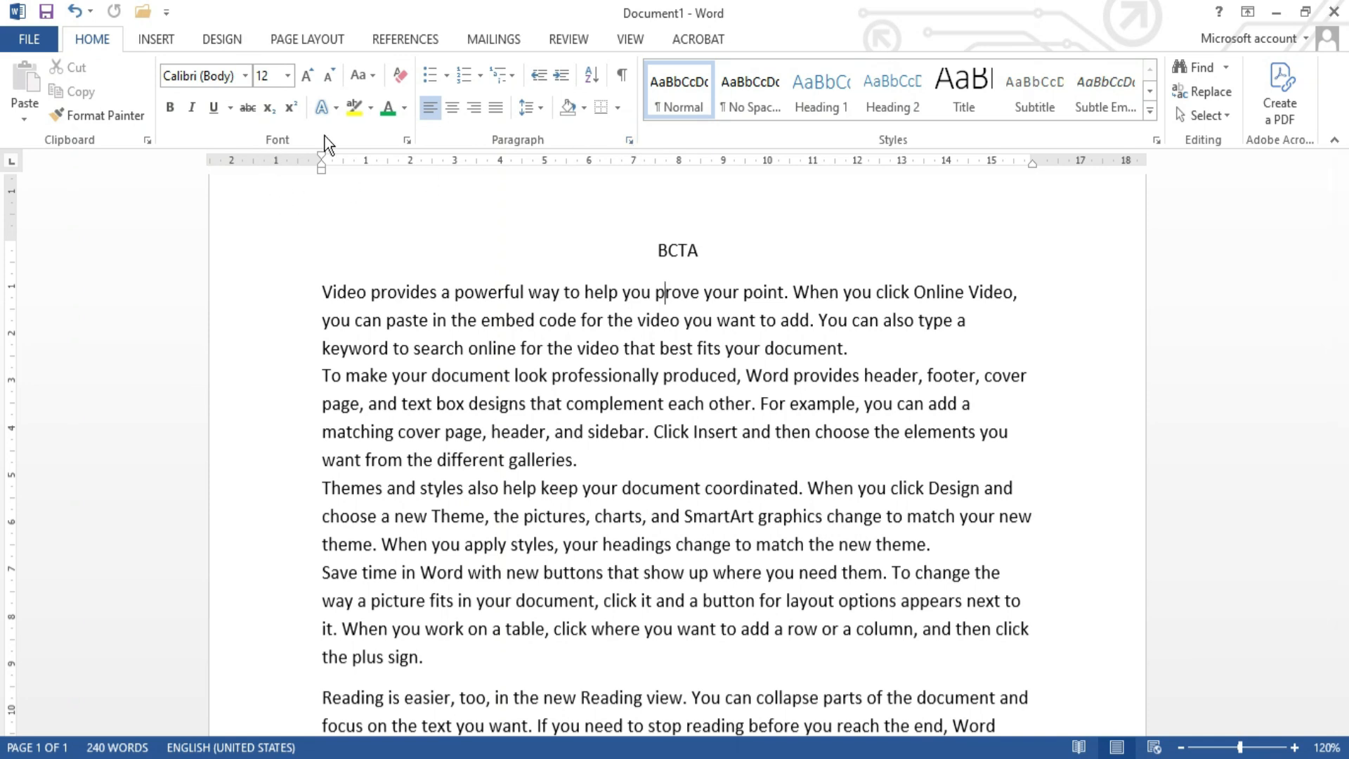
Step: Expand the character spacing of the word "prove" by 2 pt in the advanced font settings
{"action": "left_click", "coordinate": [406, 142]}
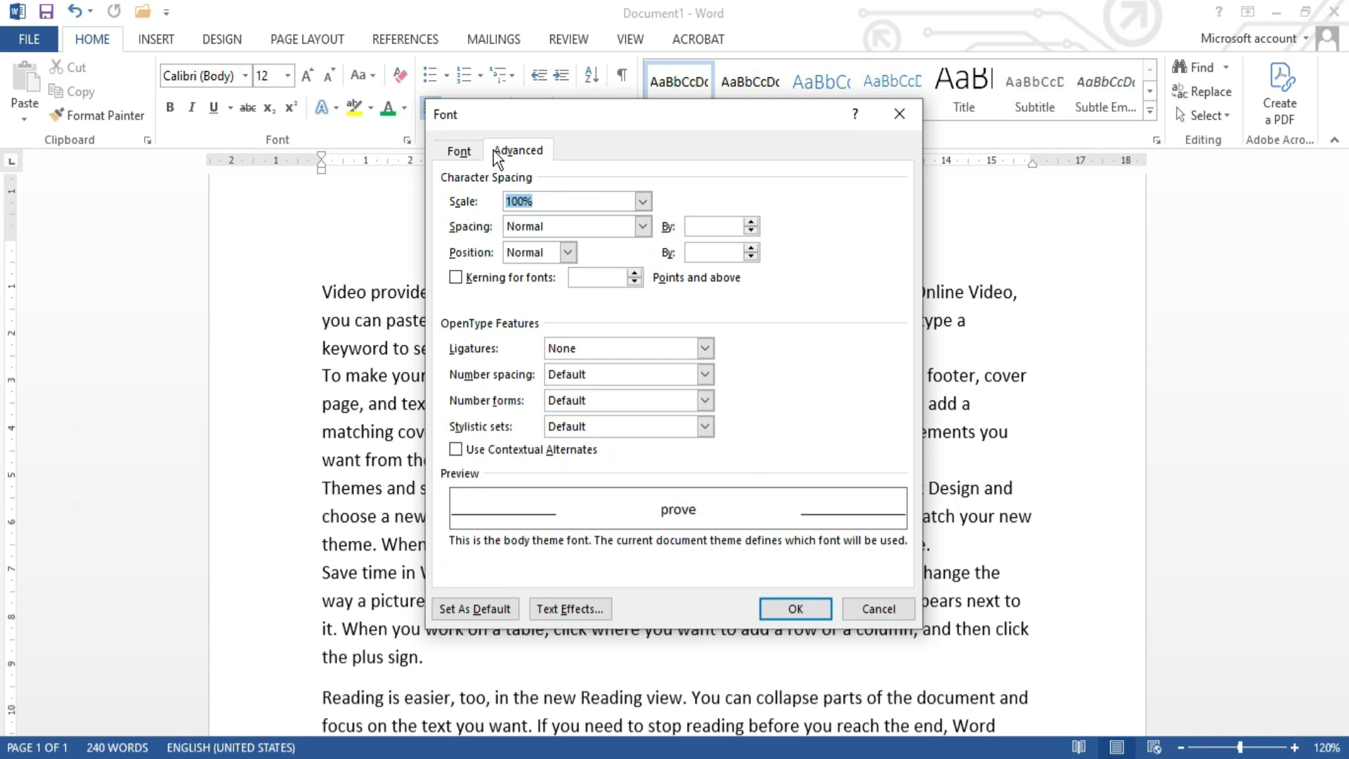
{"action": "left_click", "coordinate": [474, 150]}
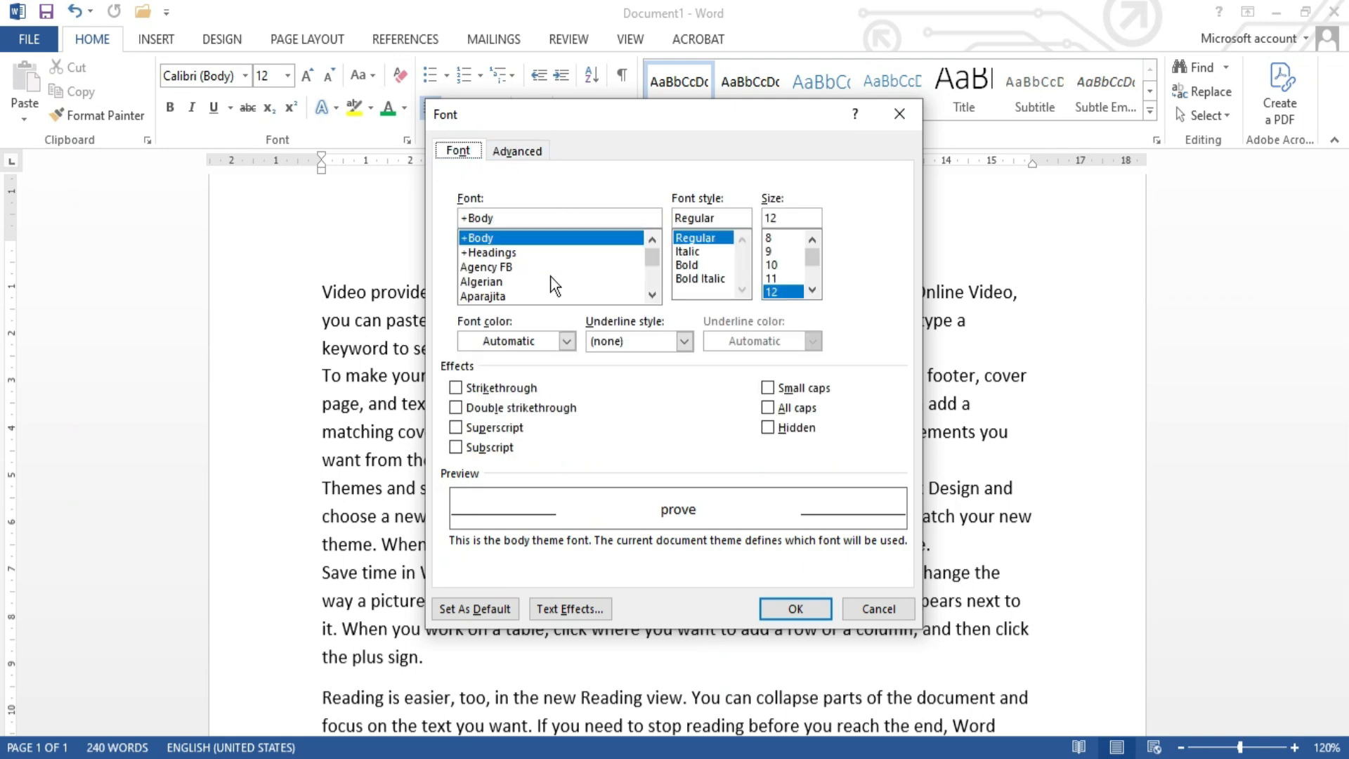
{"action": "left_click", "coordinate": [520, 152]}
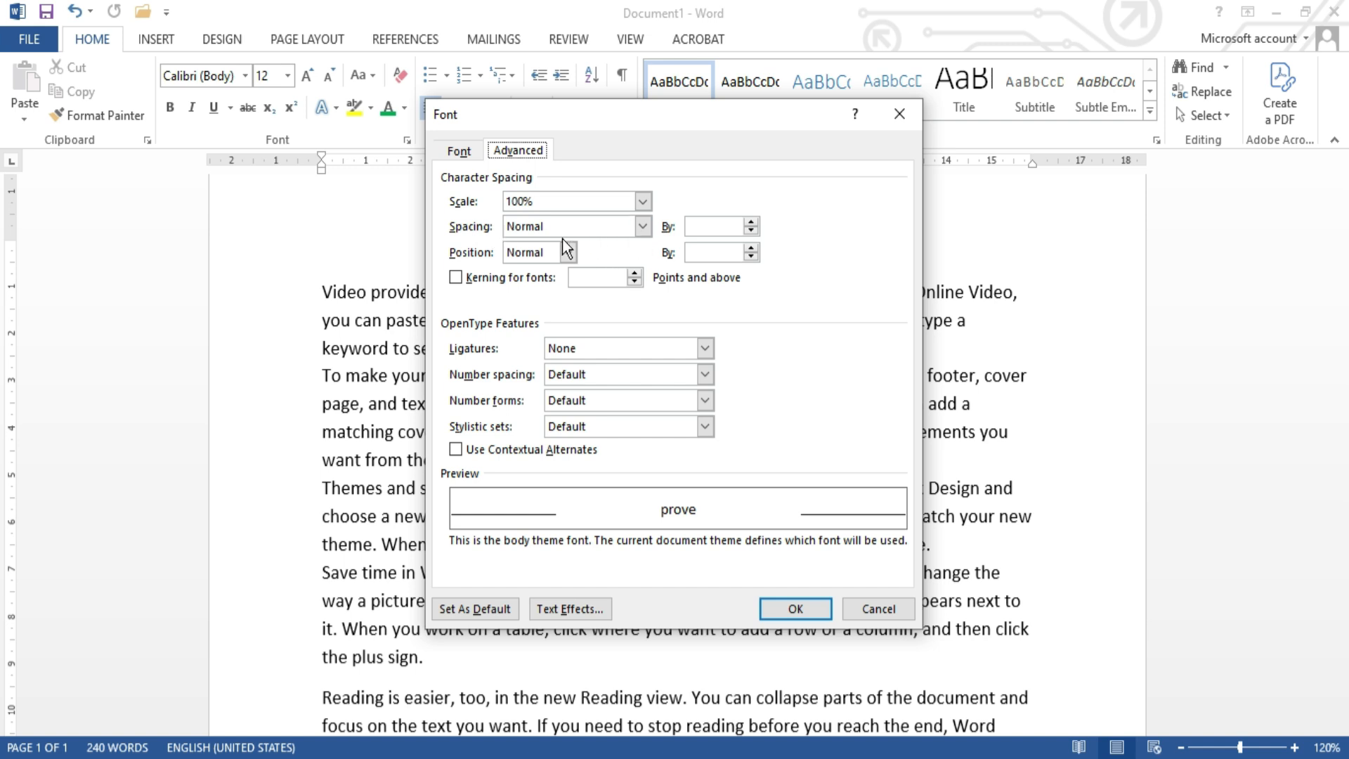
{"action": "left_click", "coordinate": [710, 226]}
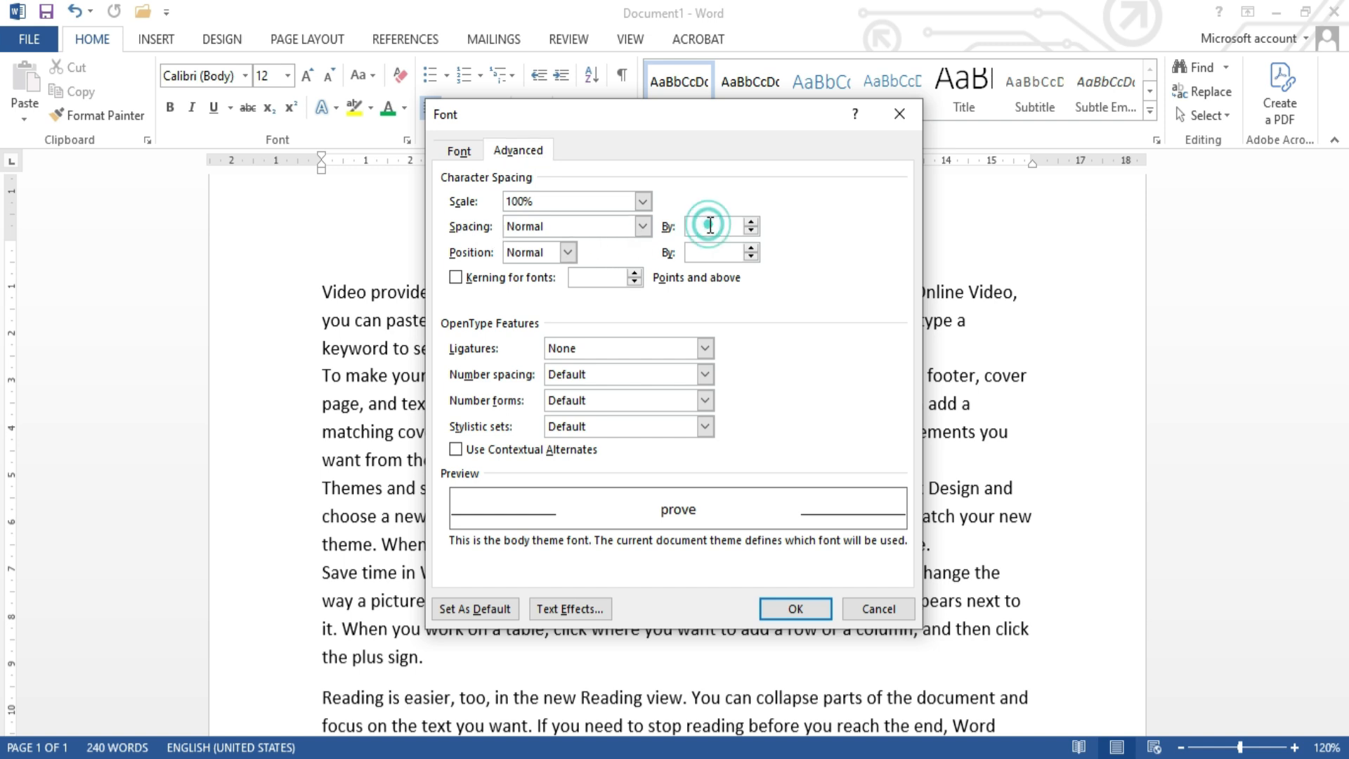
{"action": "left_click", "coordinate": [643, 227]}
{"action": "left_click", "coordinate": [648, 229]}
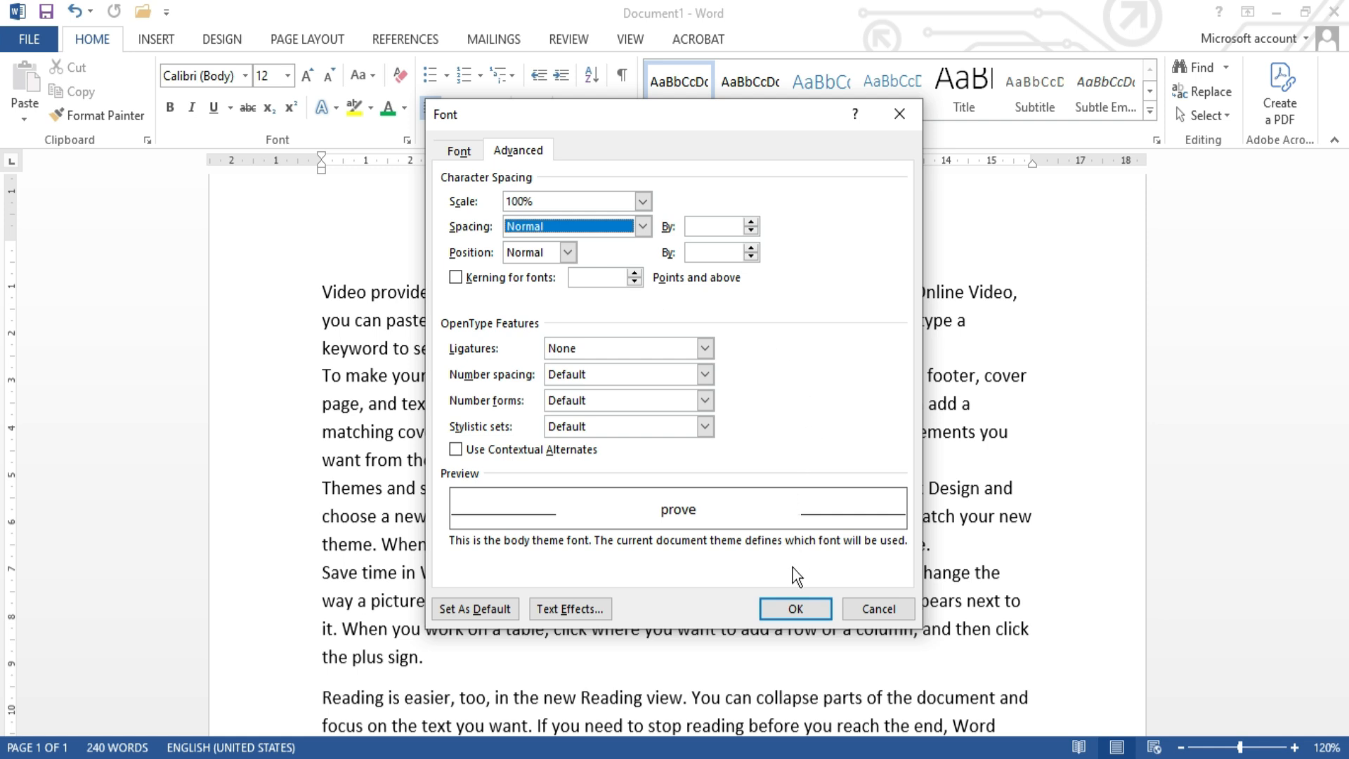
{"action": "left_click", "coordinate": [717, 229]}
{"action": "type", "text": "2"}
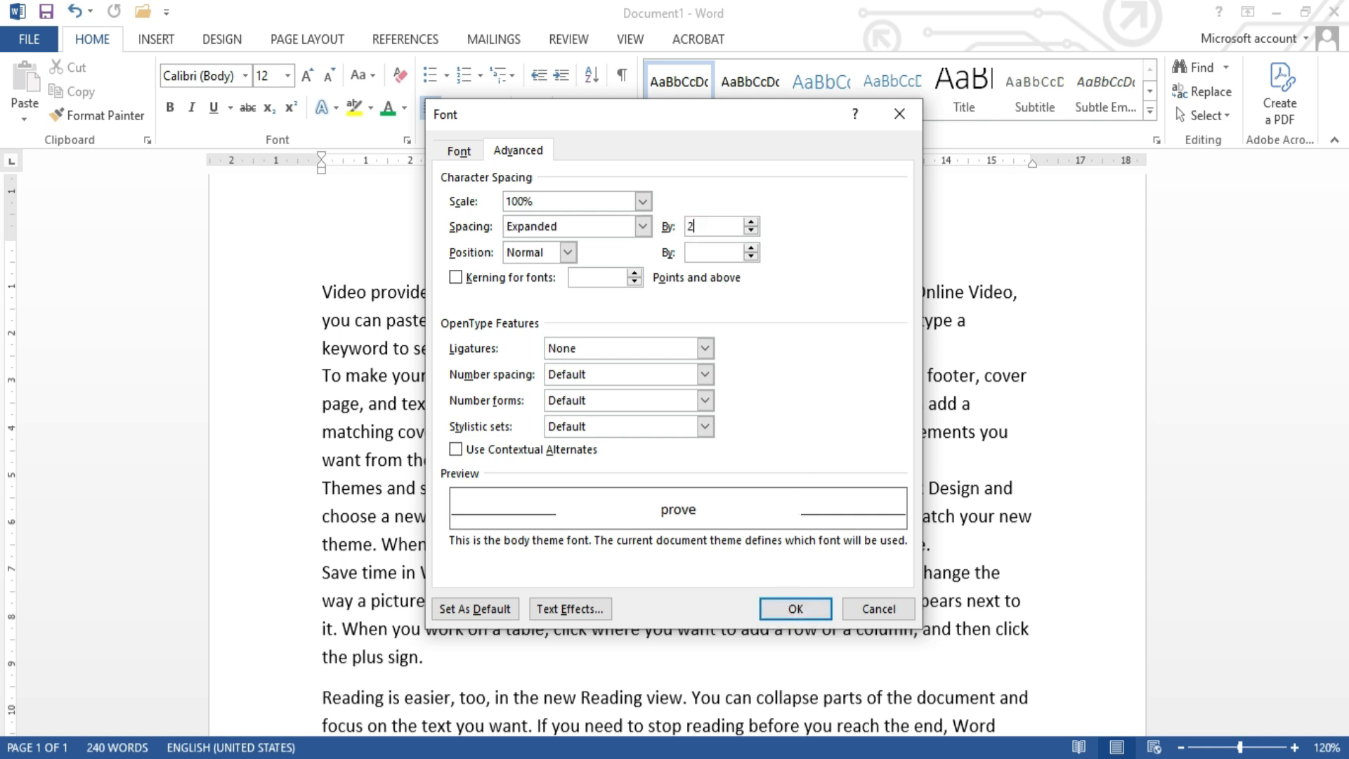
{"action": "left_click", "coordinate": [796, 607]}
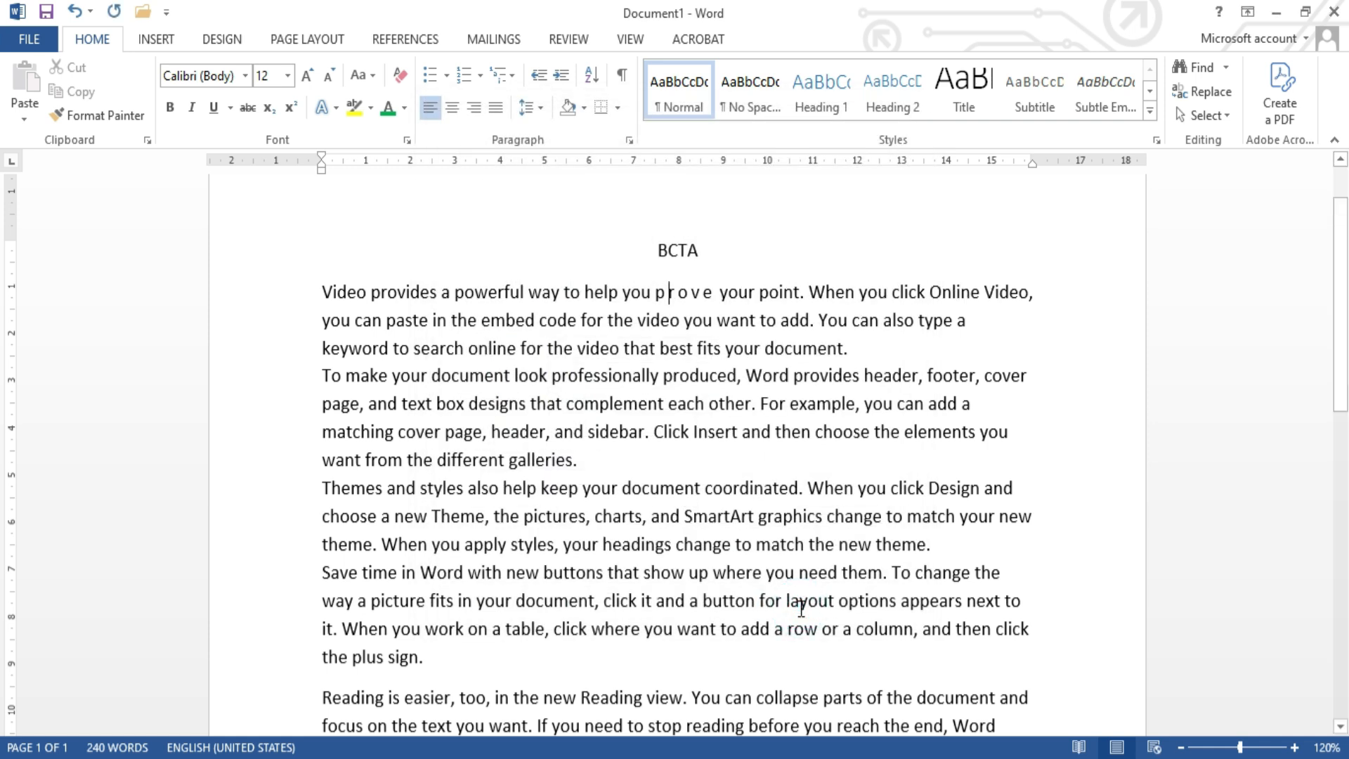
Step: Expand the character spacing of the whole document by 2 pt
{"action": "key", "text": "ctrl+a"}
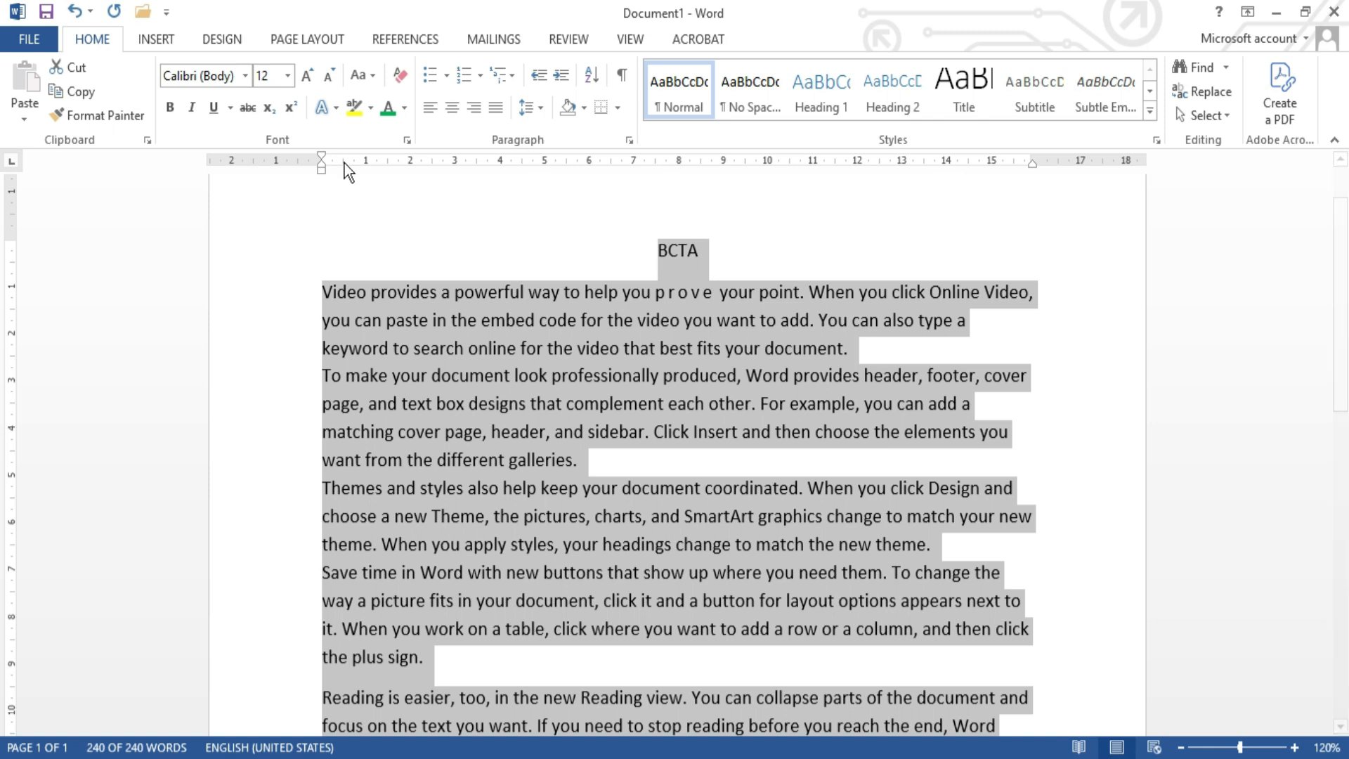
{"action": "left_click", "coordinate": [408, 140]}
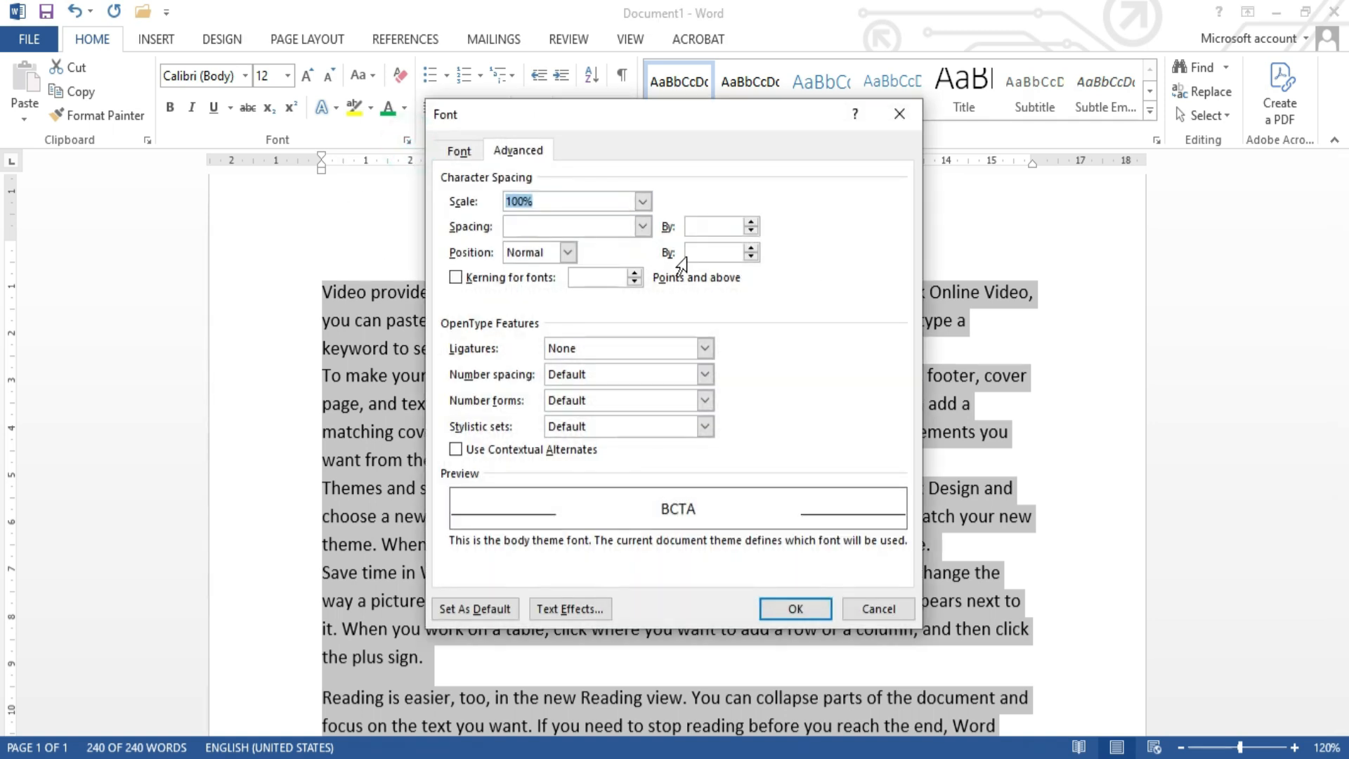
{"action": "left_click", "coordinate": [714, 225]}
{"action": "type", "text": "2"}
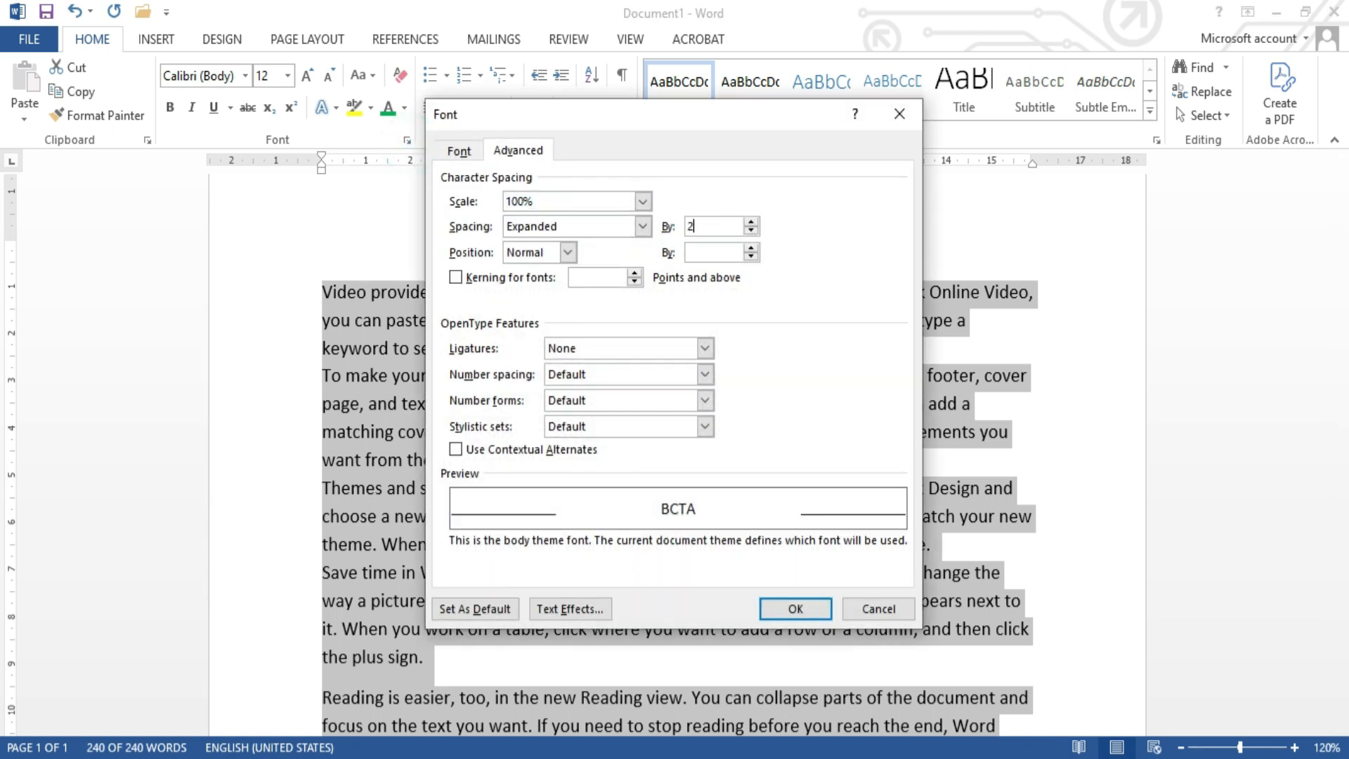
{"action": "left_click", "coordinate": [792, 606]}
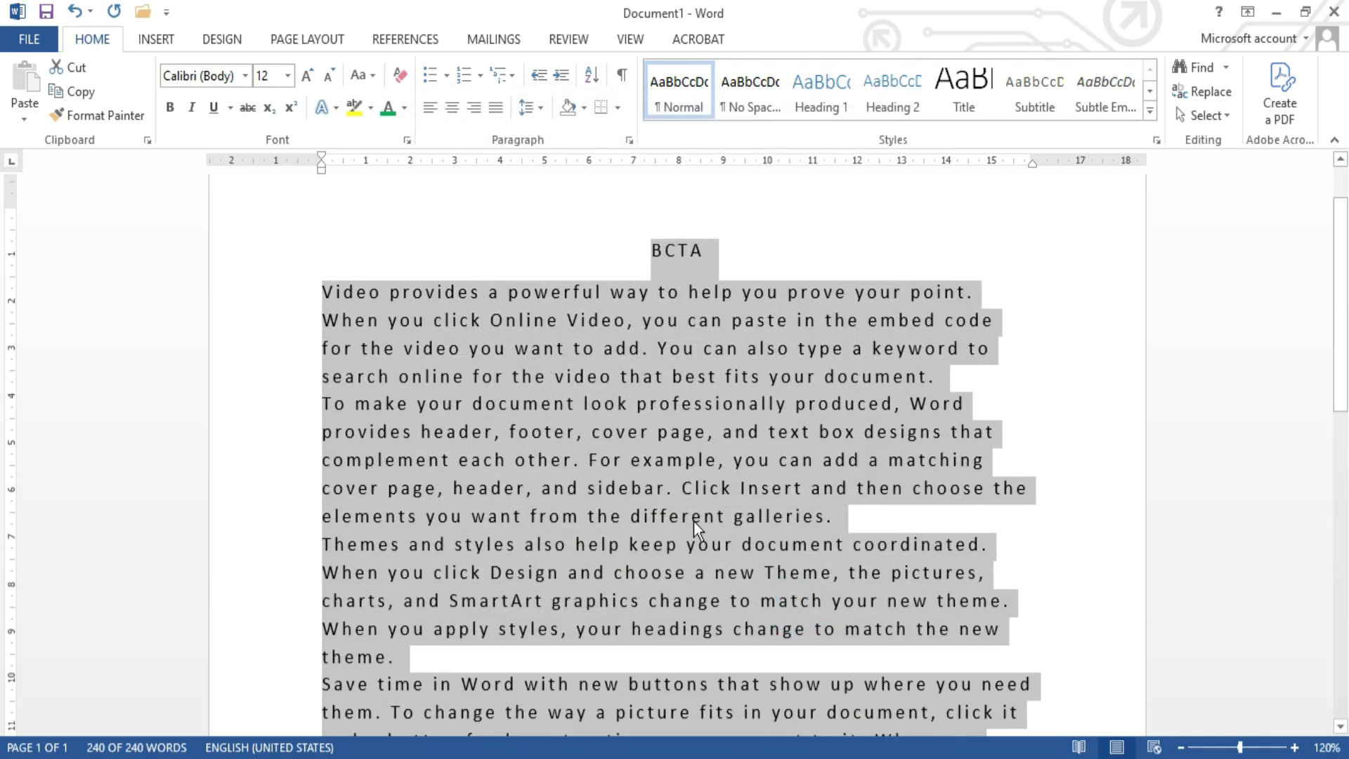
{"action": "scroll", "coordinate": [694, 522], "scroll_direction": "down", "scroll_amount": 2}
{"action": "scroll", "coordinate": [694, 521], "scroll_direction": "up", "scroll_amount": 1}
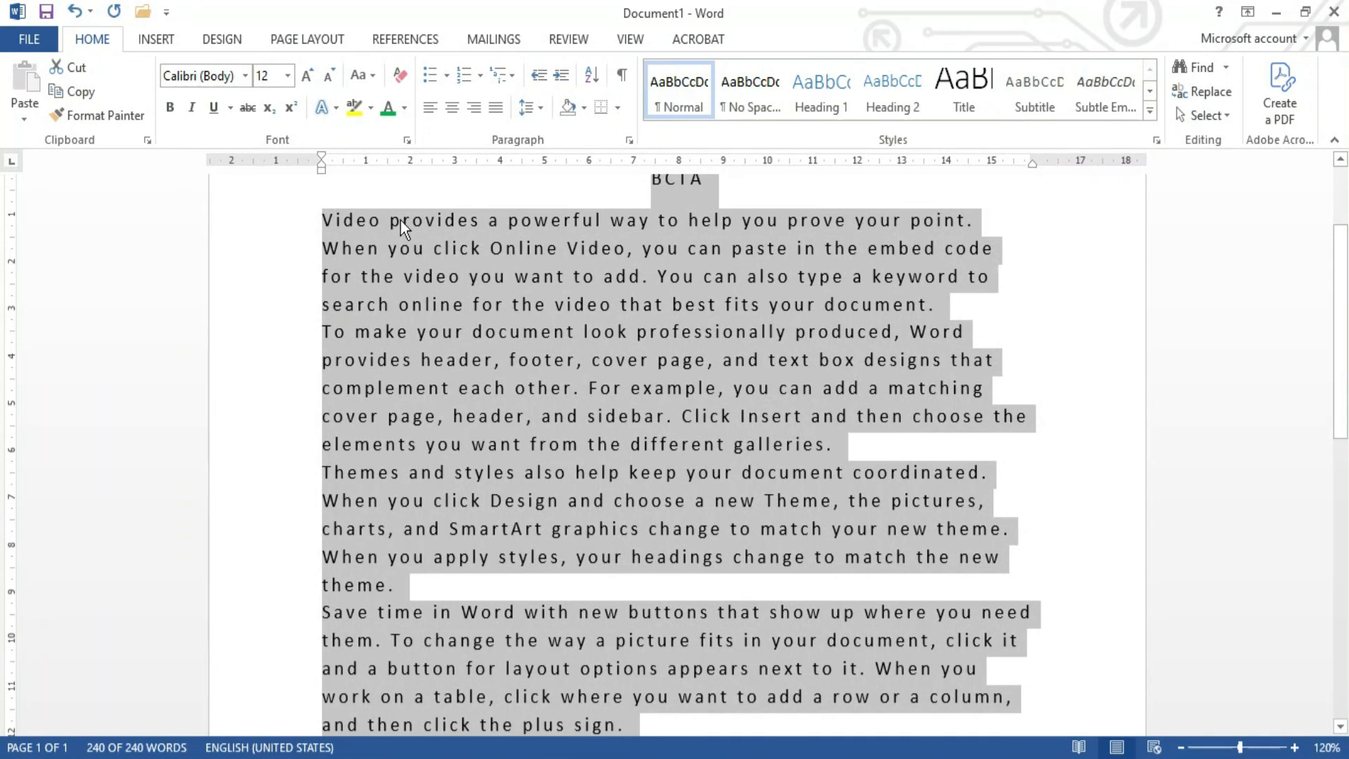
Step: Increase the whole document's expanded character spacing to 5 pt
{"action": "left_click", "coordinate": [406, 140]}
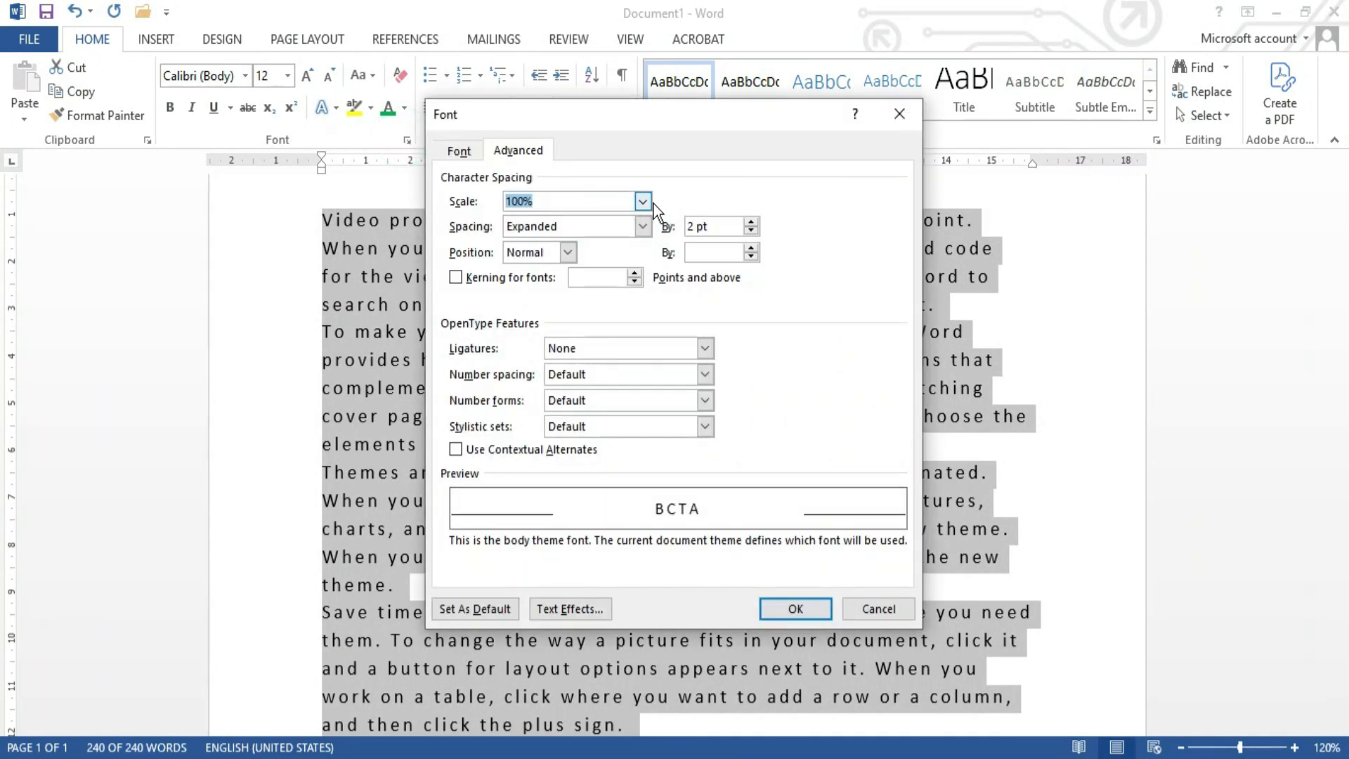
{"action": "left_click", "coordinate": [713, 226]}
{"action": "key", "text": "BackSpace"}
{"action": "key", "text": "BackSpace"}
{"action": "key", "text": "BackSpace"}
{"action": "key", "text": "BackSpace"}
{"action": "type", "text": "5"}
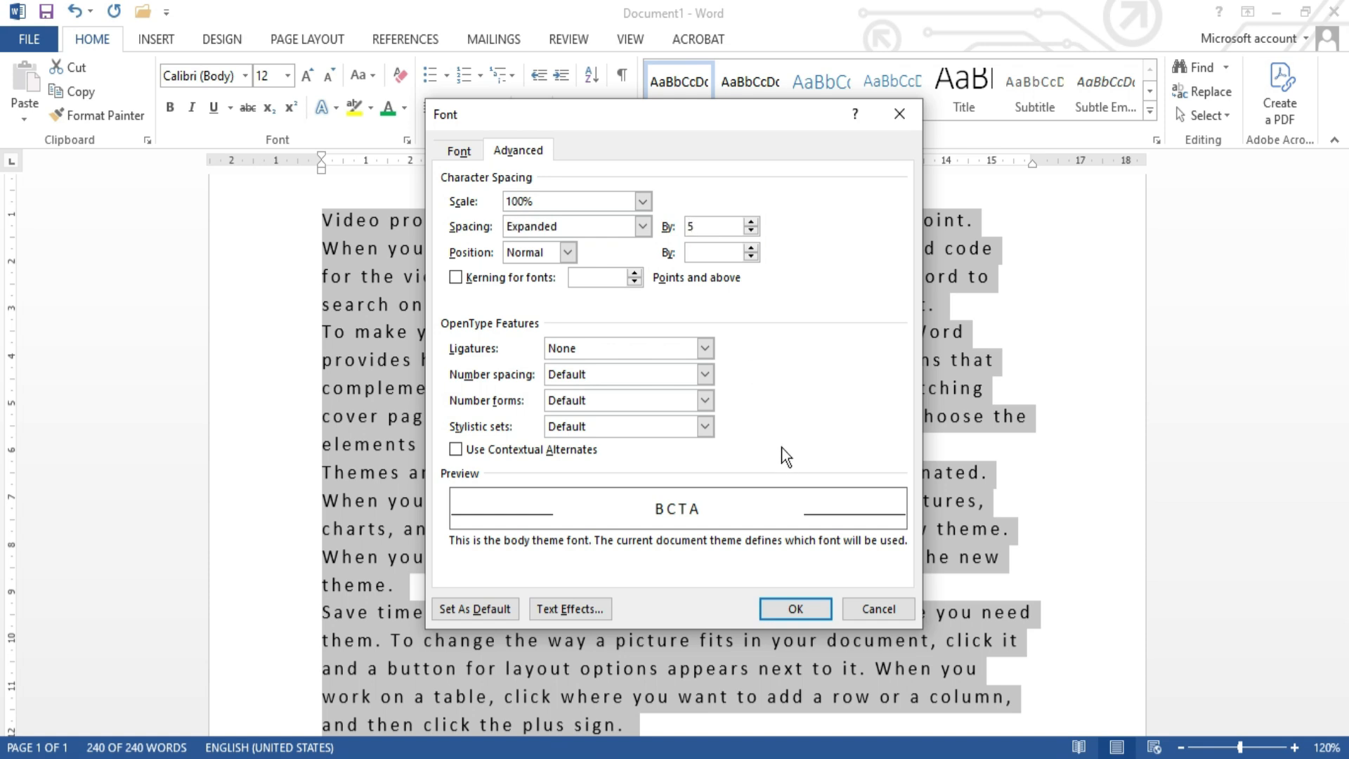
{"action": "left_click", "coordinate": [812, 614]}
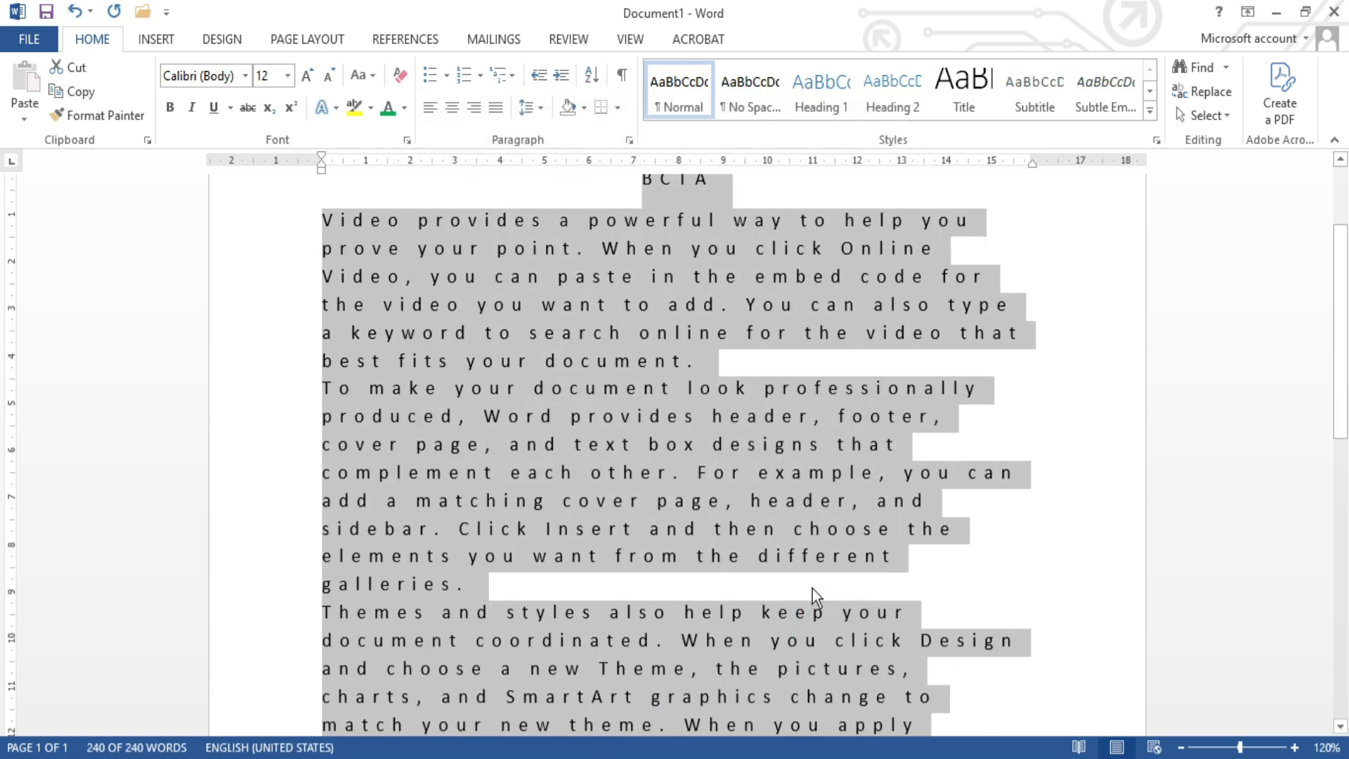
{"action": "scroll", "coordinate": [709, 361], "scroll_direction": "up", "scroll_amount": 2}
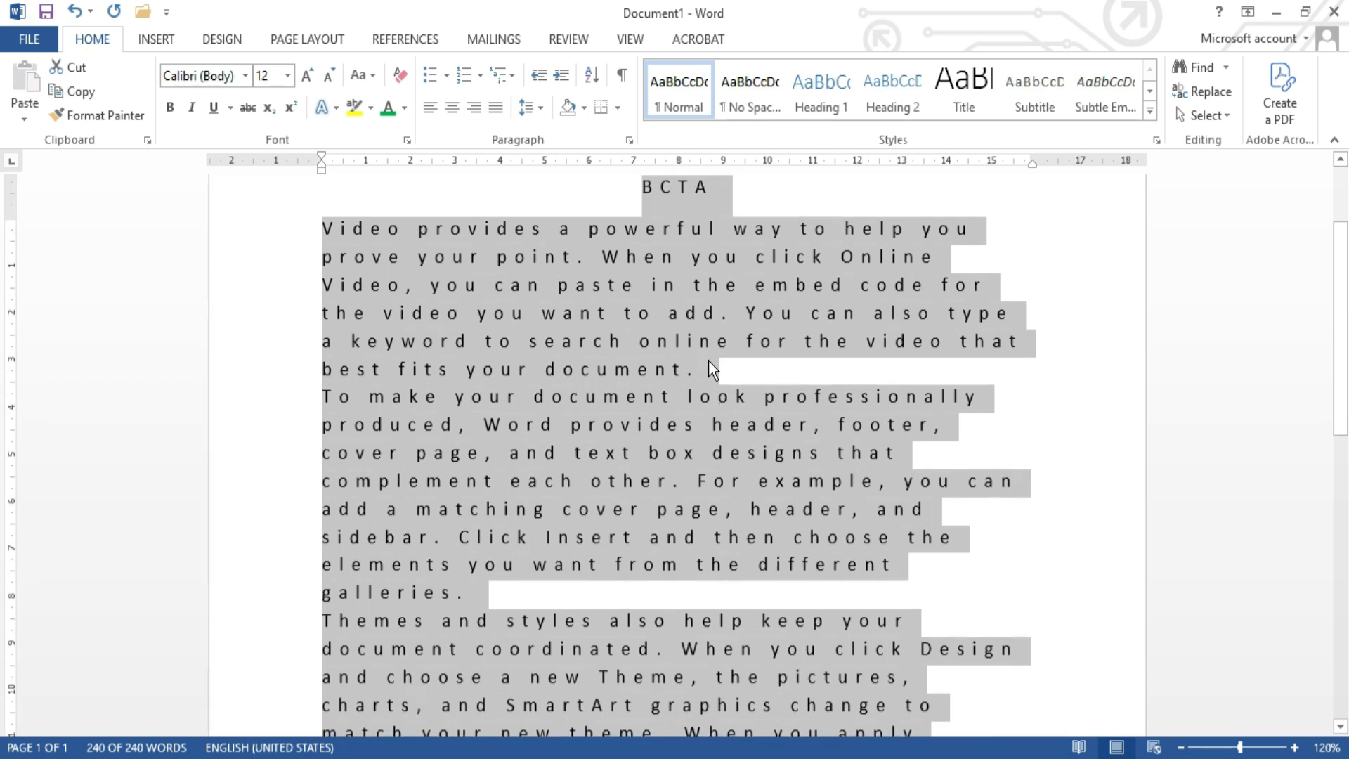
Step: Clear the character spacing amount for the whole document, returning the spacing to Normal
{"action": "left_click", "coordinate": [404, 143]}
{"action": "left_click", "coordinate": [729, 227]}
{"action": "key", "text": "BackSpace"}
{"action": "key", "text": "BackSpace"}
{"action": "key", "text": "BackSpace"}
{"action": "key", "text": "BackSpace"}
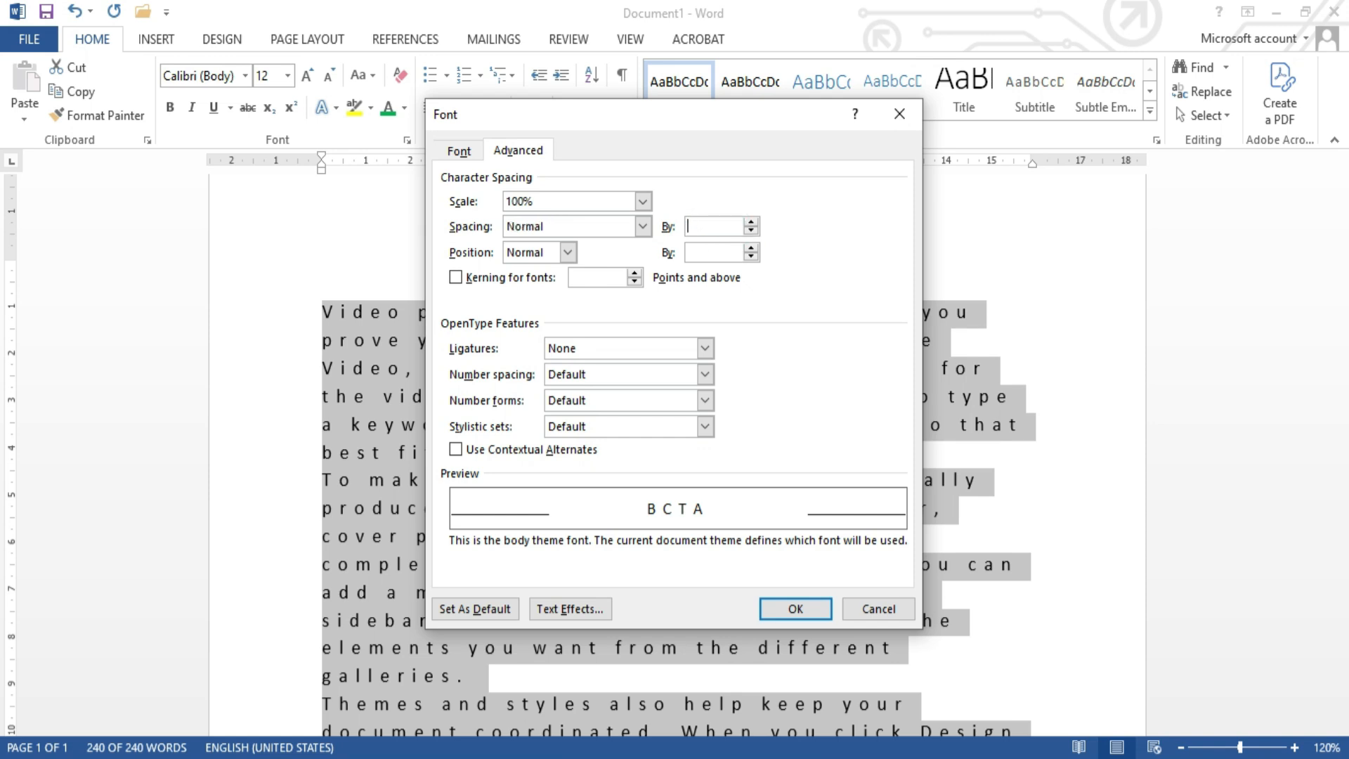
{"action": "left_click", "coordinate": [788, 608]}
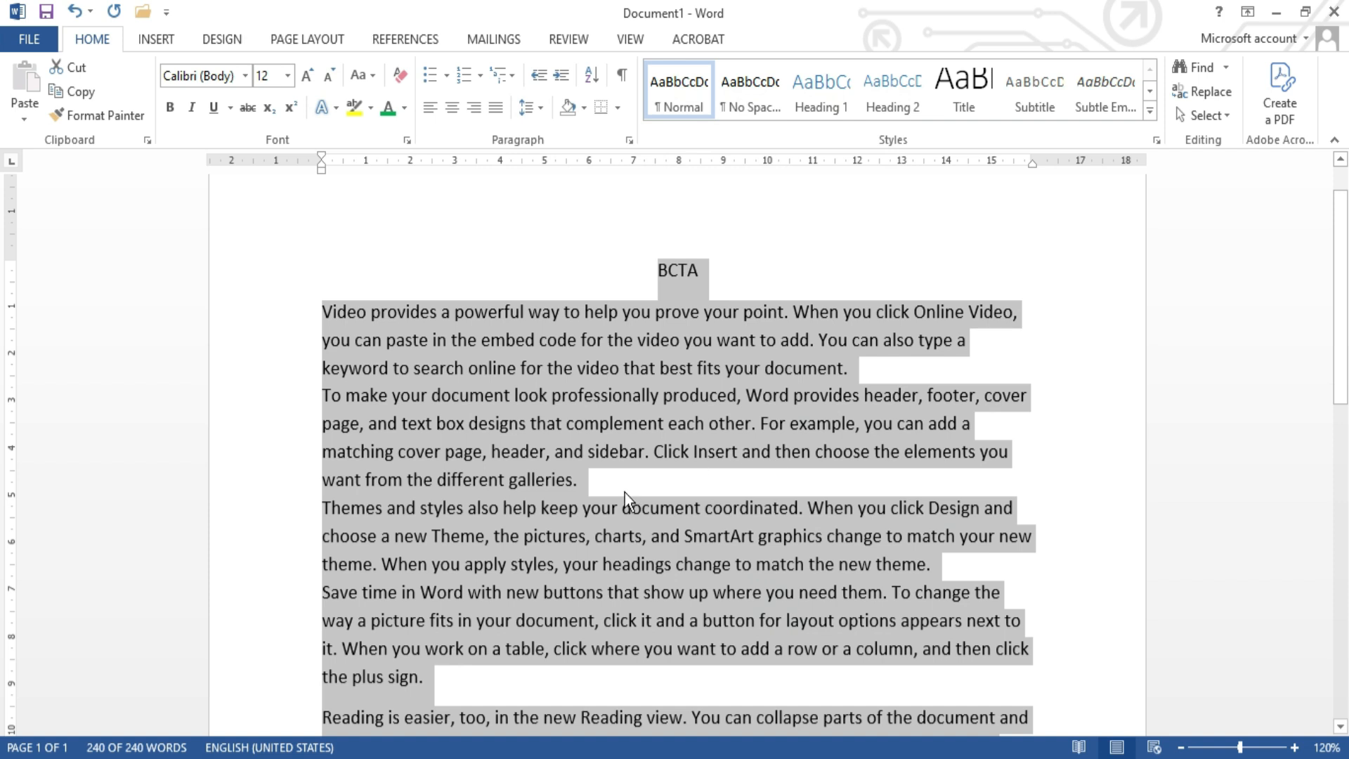
{"action": "left_click", "coordinate": [625, 492]}
{"action": "scroll", "coordinate": [625, 492], "scroll_direction": "down", "scroll_amount": 2}
{"action": "scroll", "coordinate": [626, 492], "scroll_direction": "up", "scroll_amount": 2}
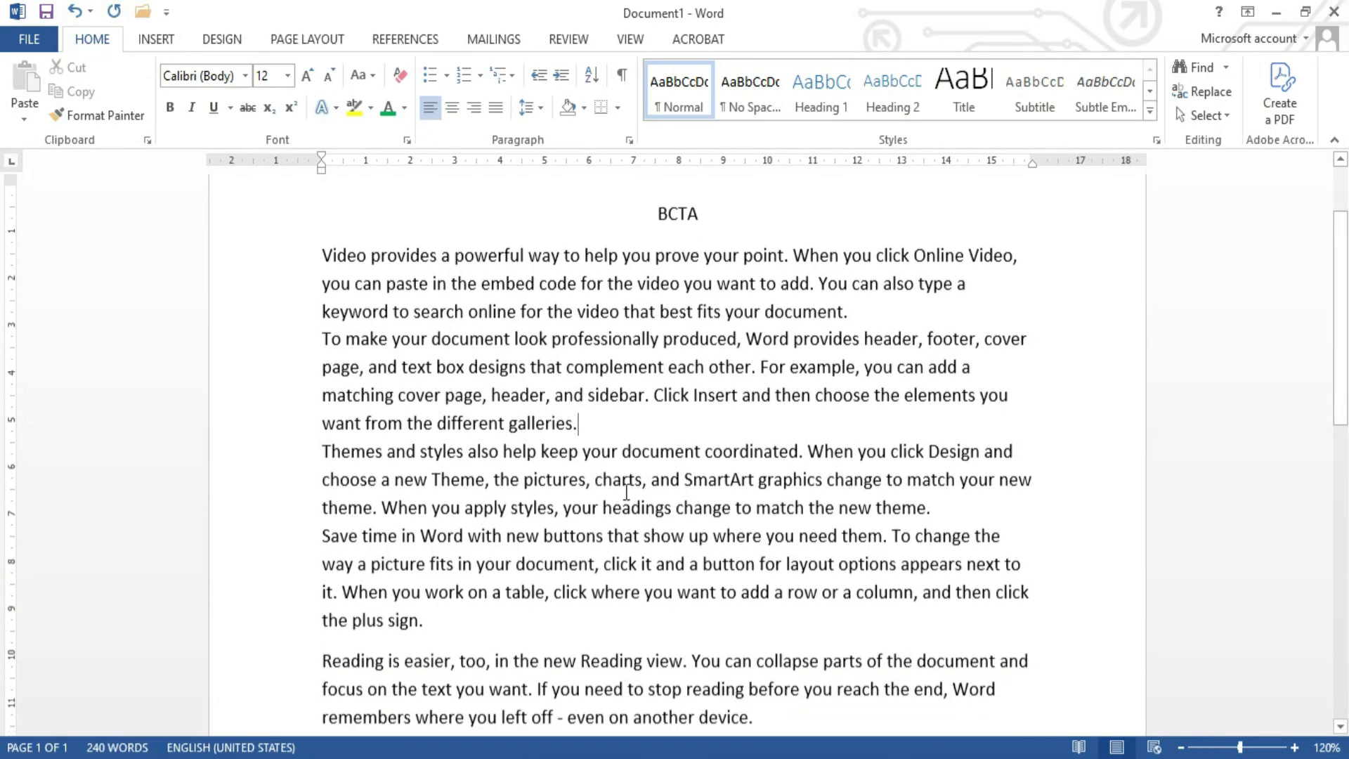
{"action": "left_click", "coordinate": [678, 394], "text": "shift"}
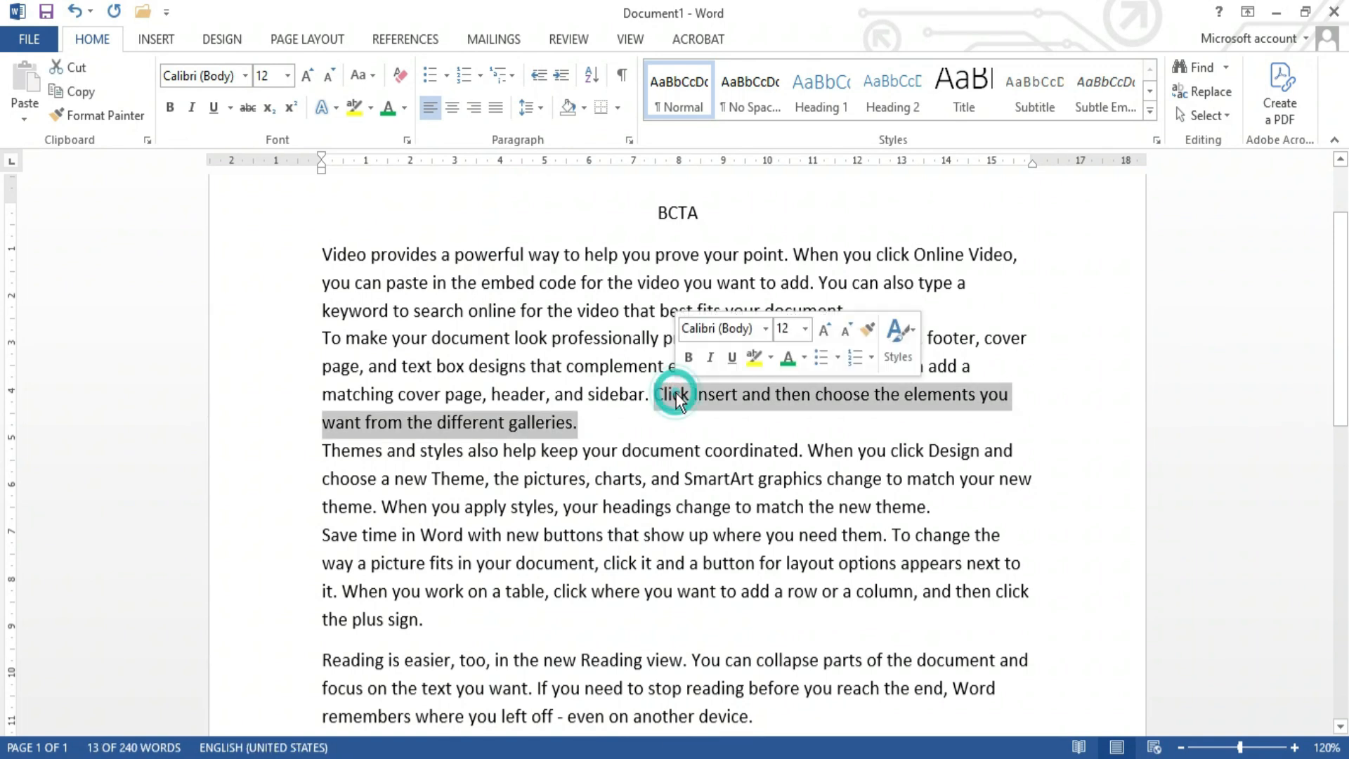
{"action": "left_click", "coordinate": [589, 431]}
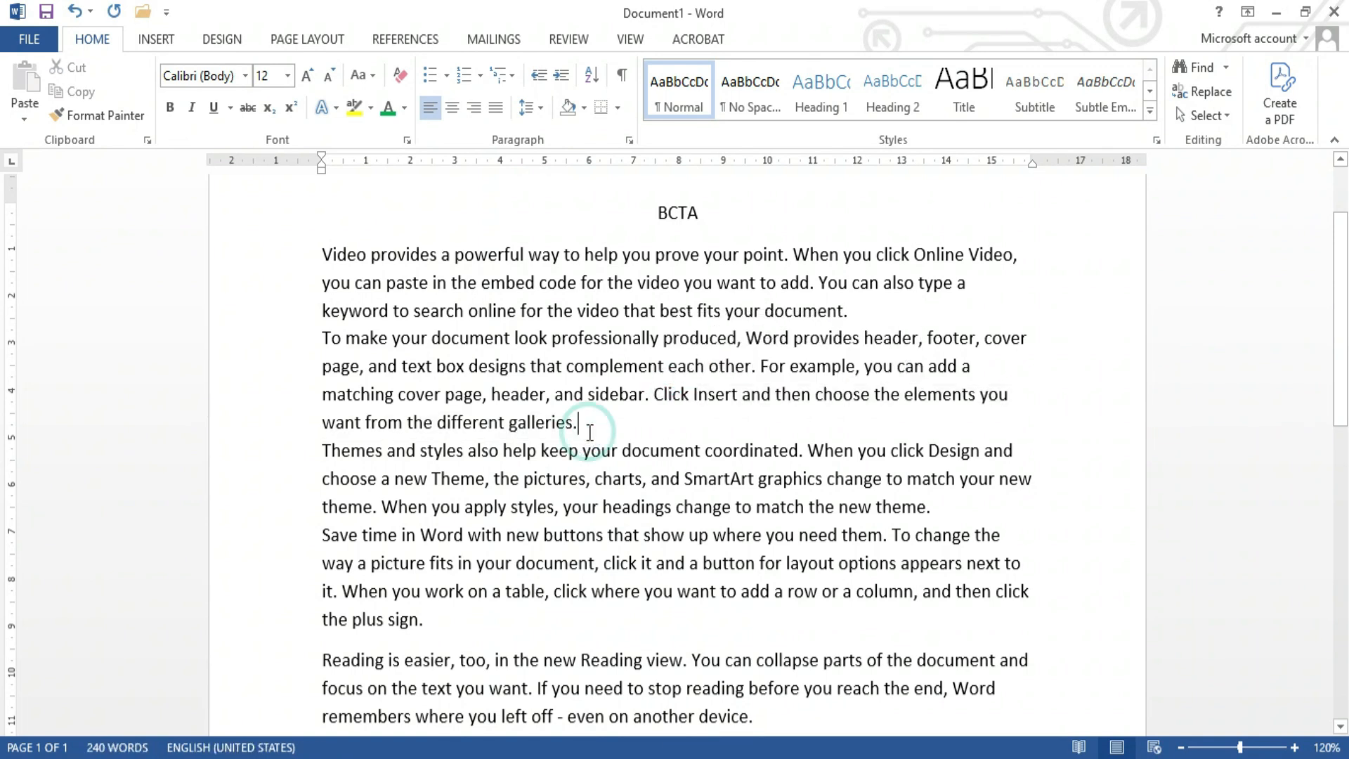
Step: Set the spacing after every paragraph in the document to 1.6 line
{"action": "key", "text": "ctrl+a"}
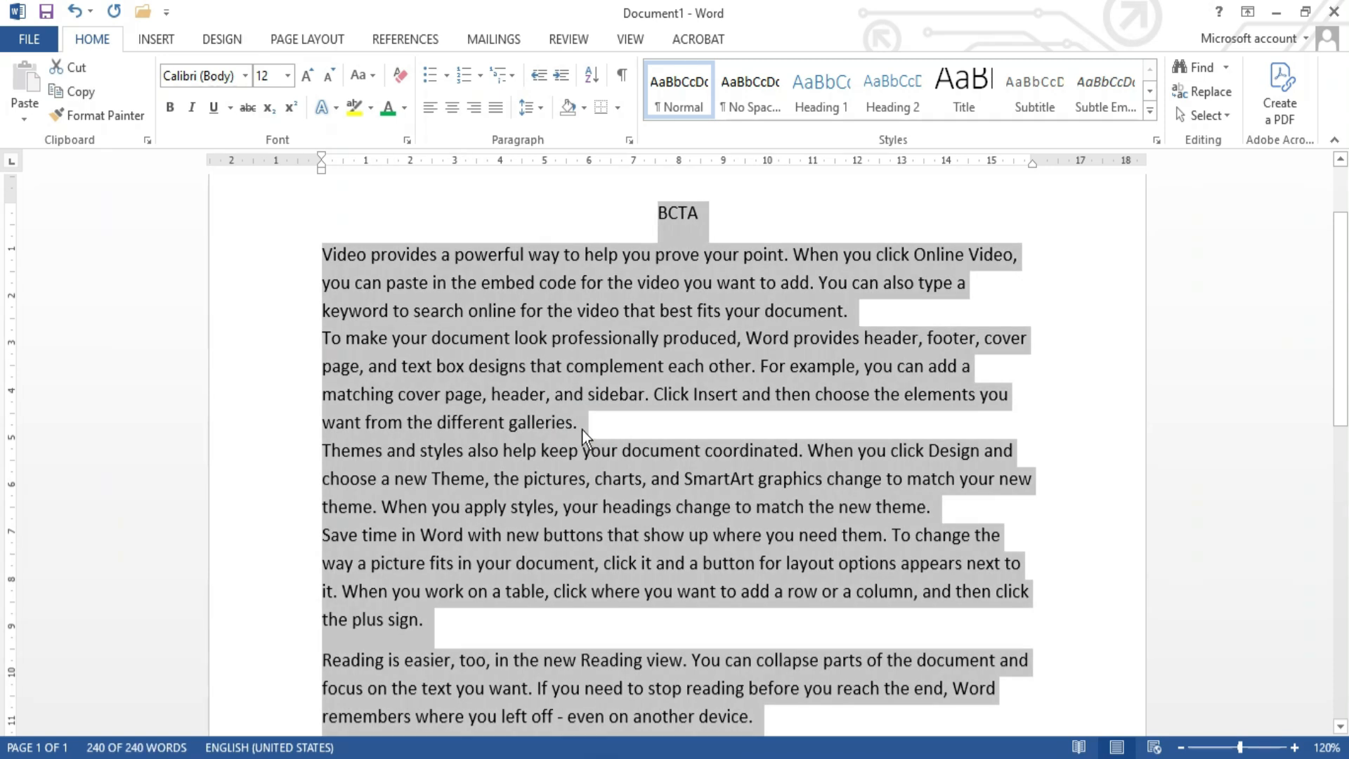
{"action": "left_click", "coordinate": [627, 142]}
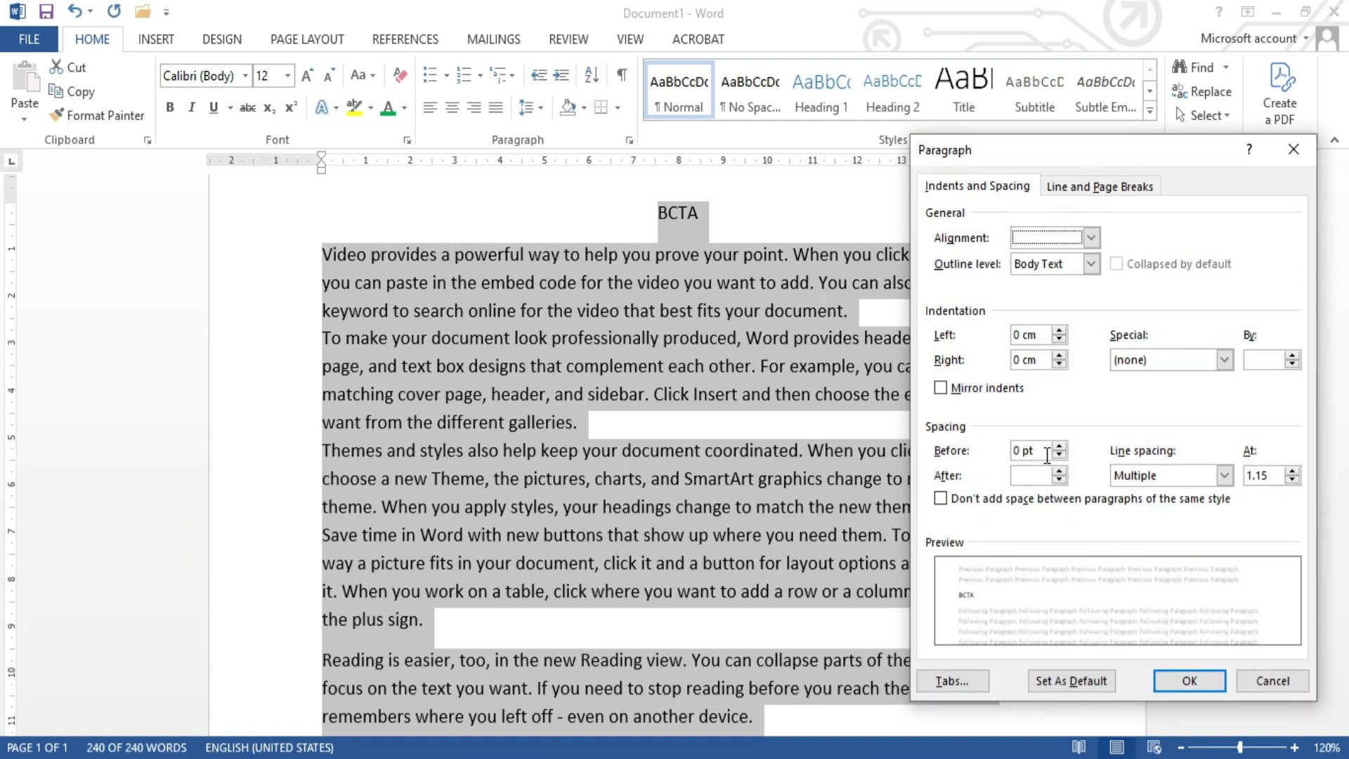
{"action": "left_click", "coordinate": [1042, 473]}
{"action": "left_click", "coordinate": [1042, 473]}
{"action": "type", "text": "8"}
{"action": "left_click", "coordinate": [1188, 682]}
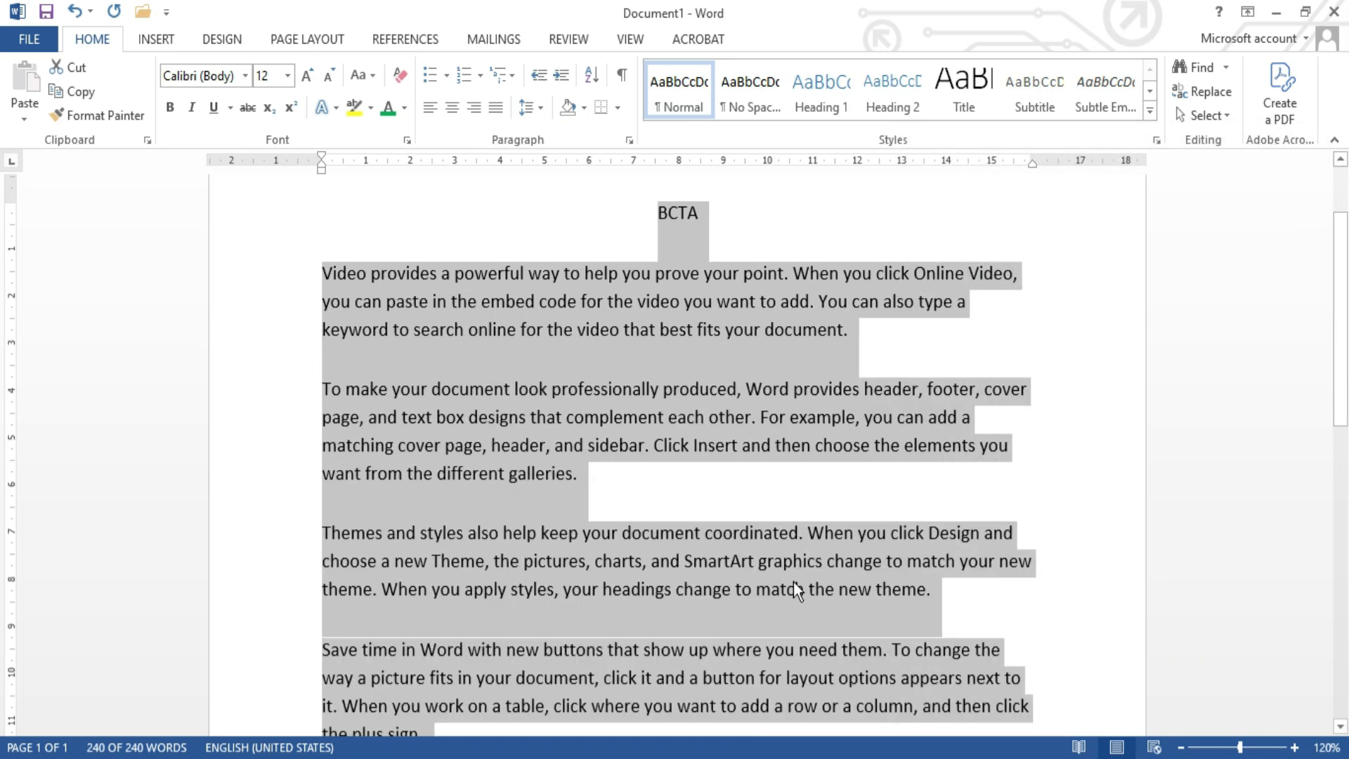
{"action": "left_click", "coordinate": [597, 464]}
{"action": "scroll", "coordinate": [599, 460], "scroll_direction": "down", "scroll_amount": 3}
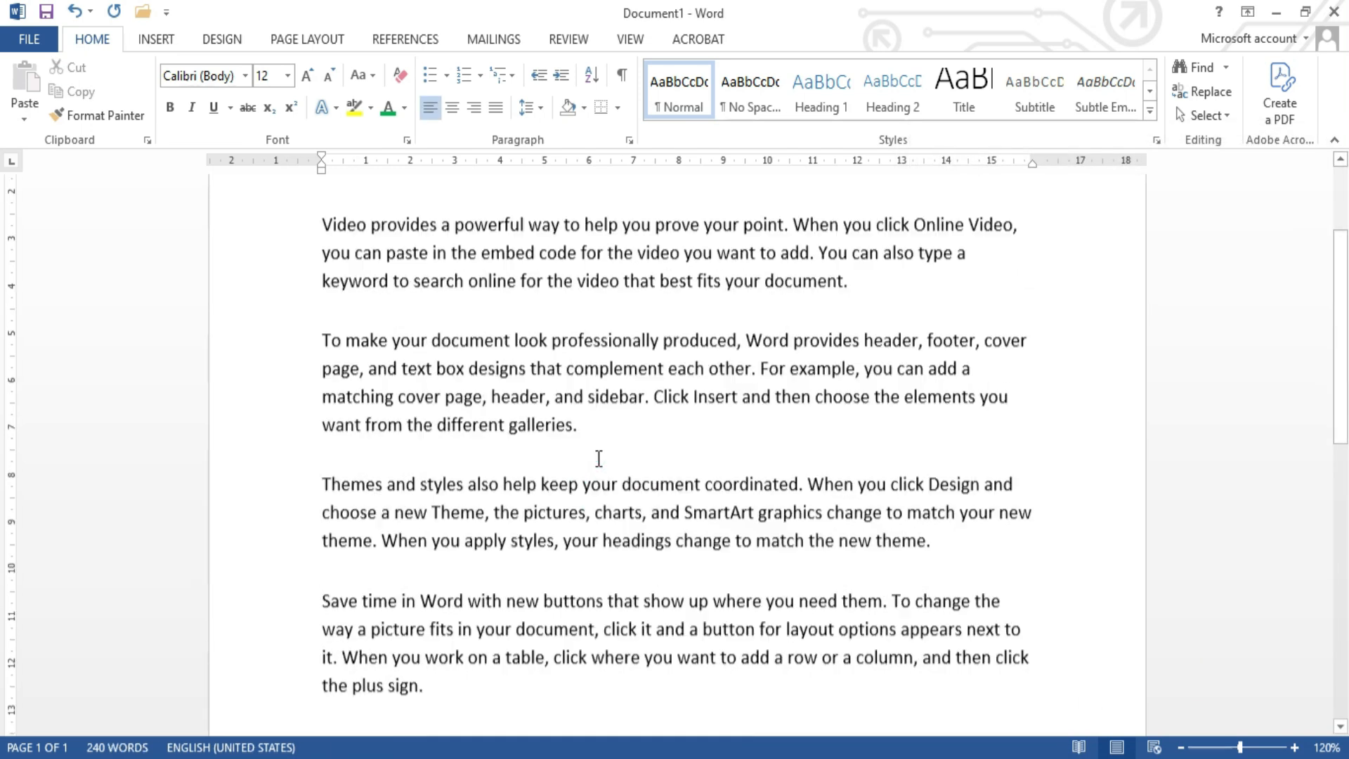
Step: Set the spacing after every paragraph in the document to 8, keeping Multiple line spacing at 1.15
{"action": "key", "text": "ctrl+a"}
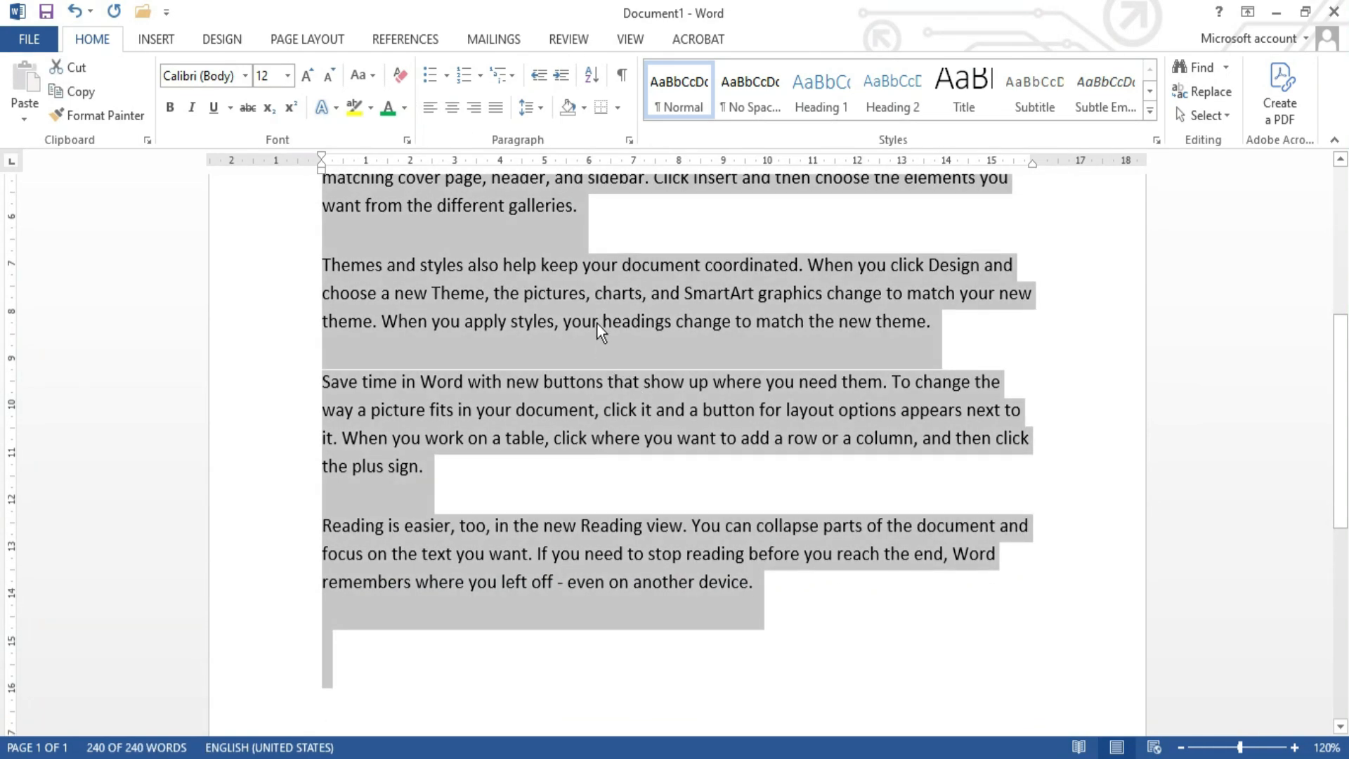
{"action": "left_click", "coordinate": [629, 141]}
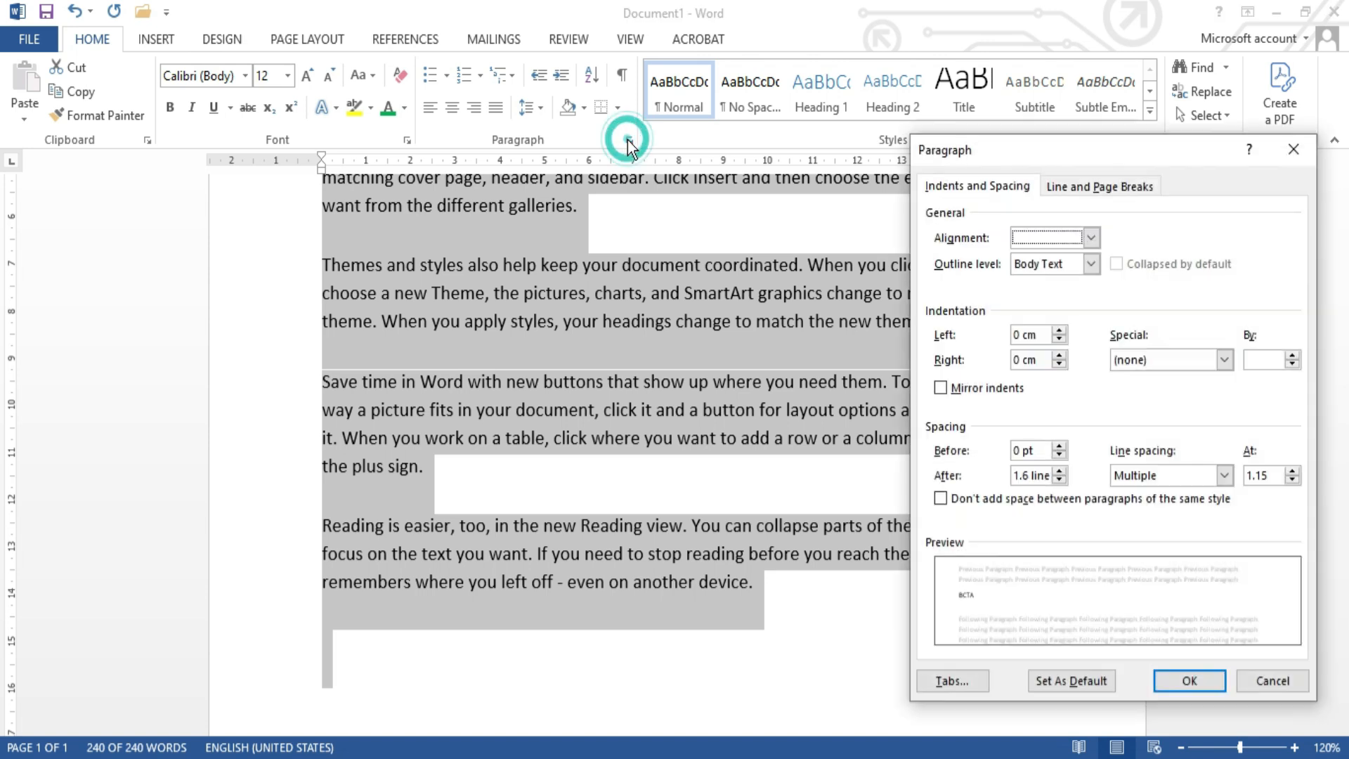
{"action": "left_click", "coordinate": [1060, 480]}
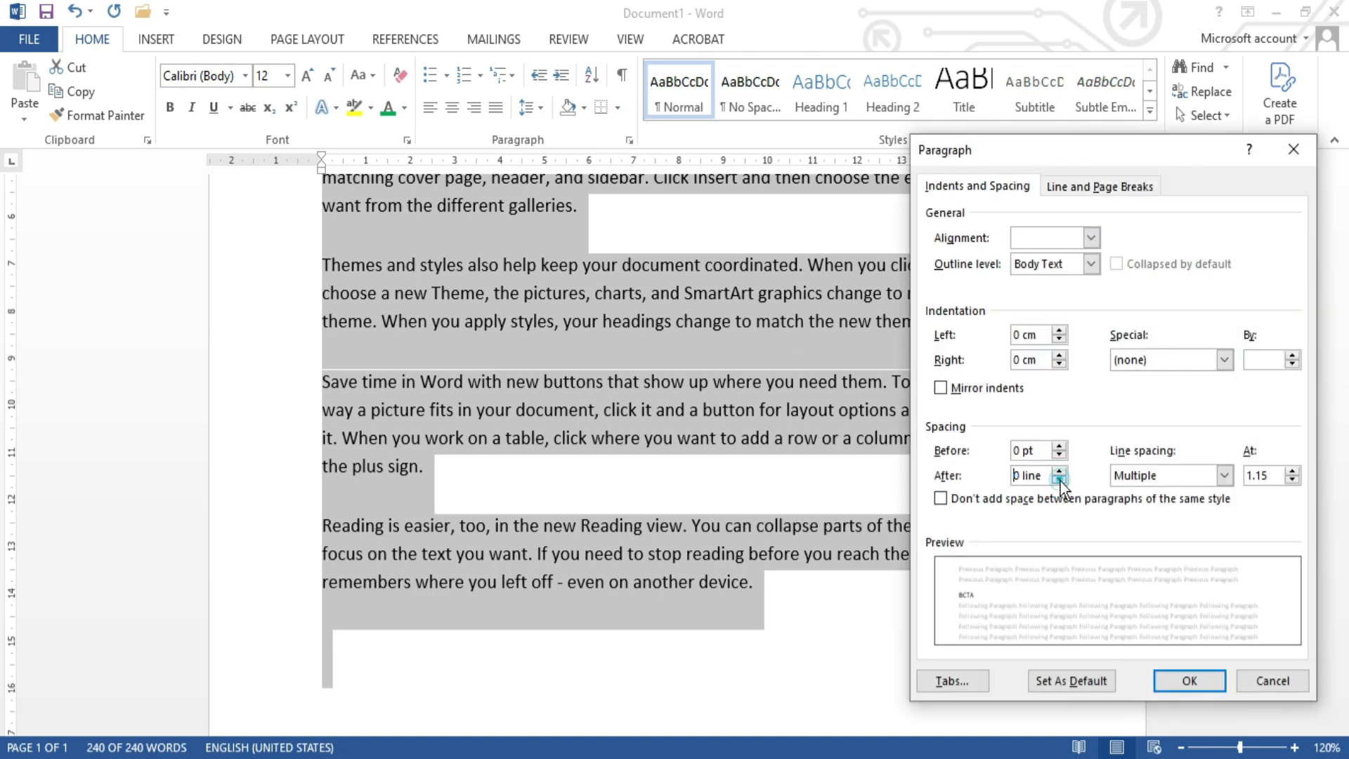
{"action": "left_click", "coordinate": [1038, 478]}
{"action": "left_click", "coordinate": [1039, 478]}
{"action": "key", "text": "BackSpace"}
{"action": "key", "text": "BackSpace"}
{"action": "key", "text": "BackSpace"}
{"action": "left_click", "coordinate": [1081, 538]}
{"action": "left_click", "coordinate": [1190, 681]}
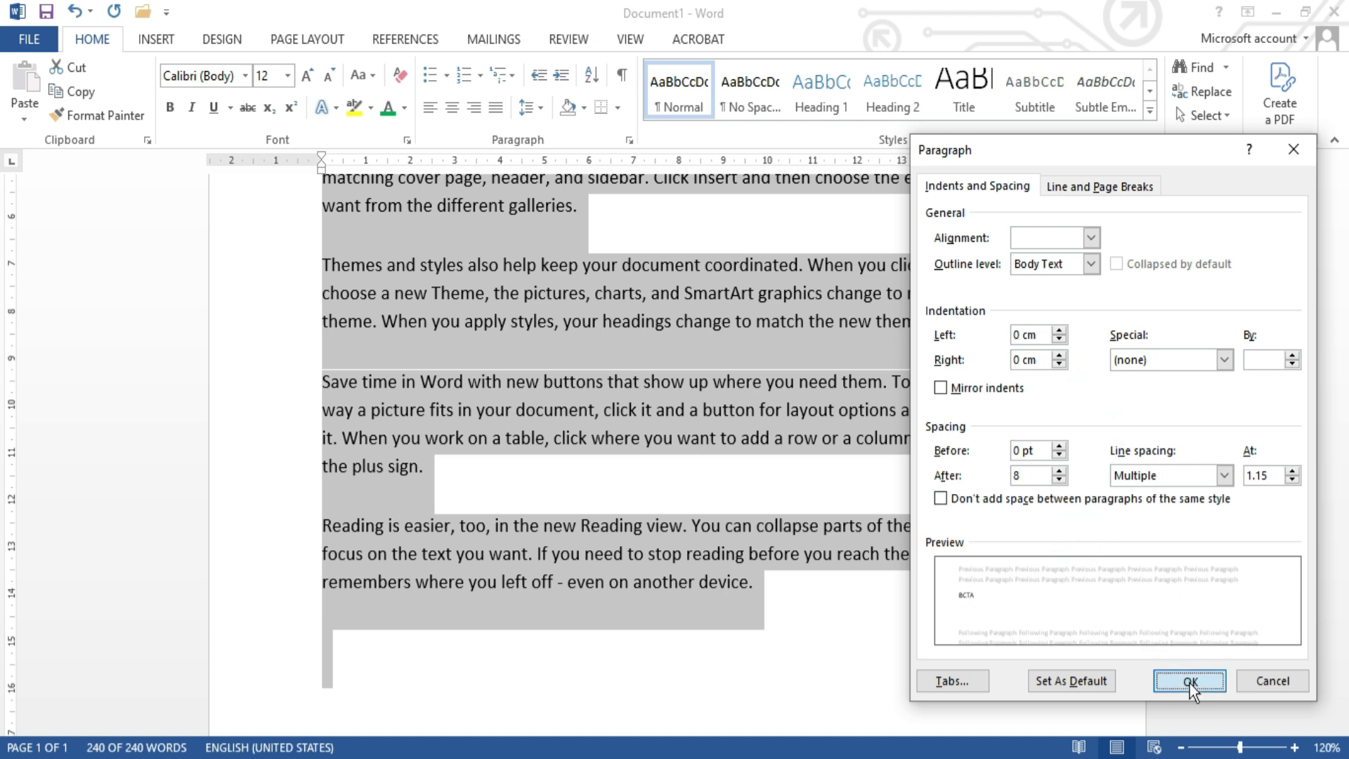
Step: Set the spacing after every paragraph in the document to 6 pt
{"action": "left_click", "coordinate": [629, 140]}
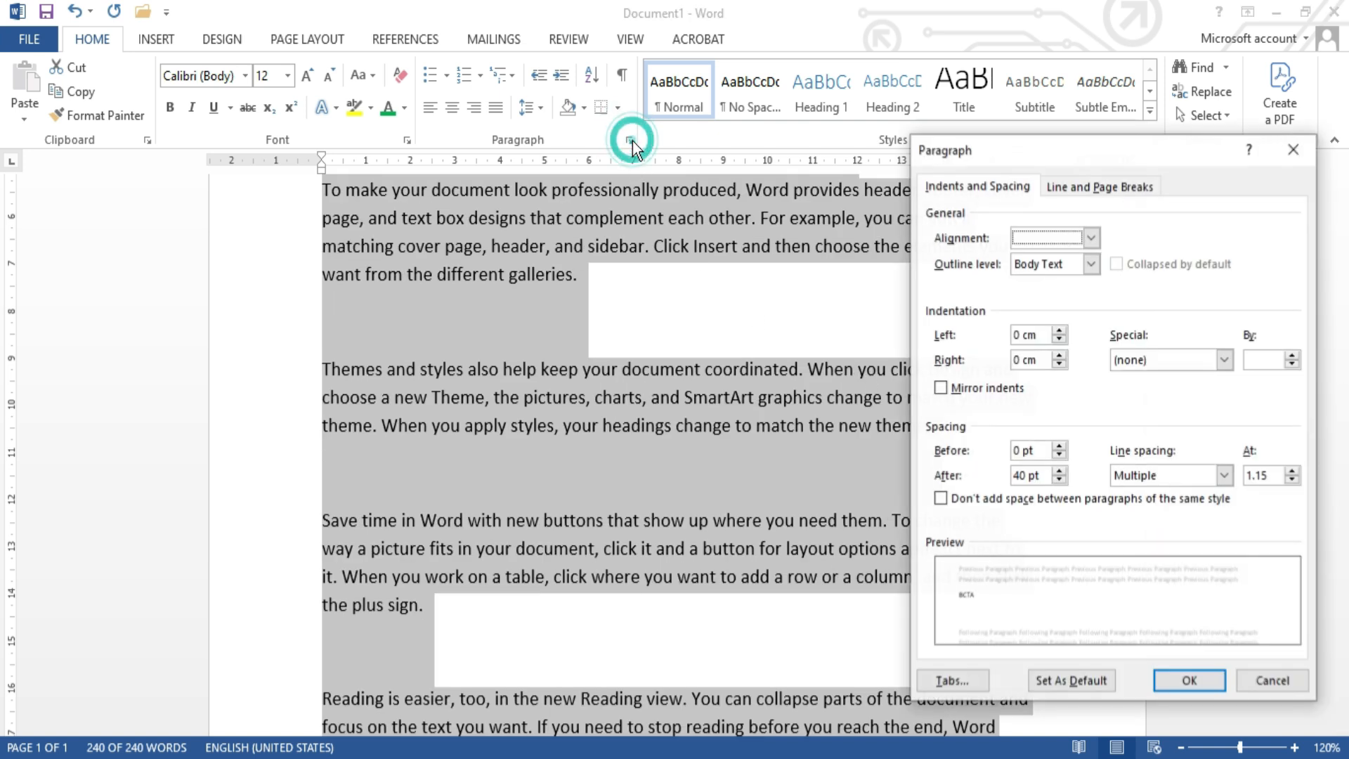
{"action": "left_click", "coordinate": [1058, 480]}
{"action": "left_click", "coordinate": [1059, 480]}
{"action": "left_click", "coordinate": [1059, 480]}
{"action": "left_click", "coordinate": [1059, 472]}
{"action": "left_click", "coordinate": [1059, 480]}
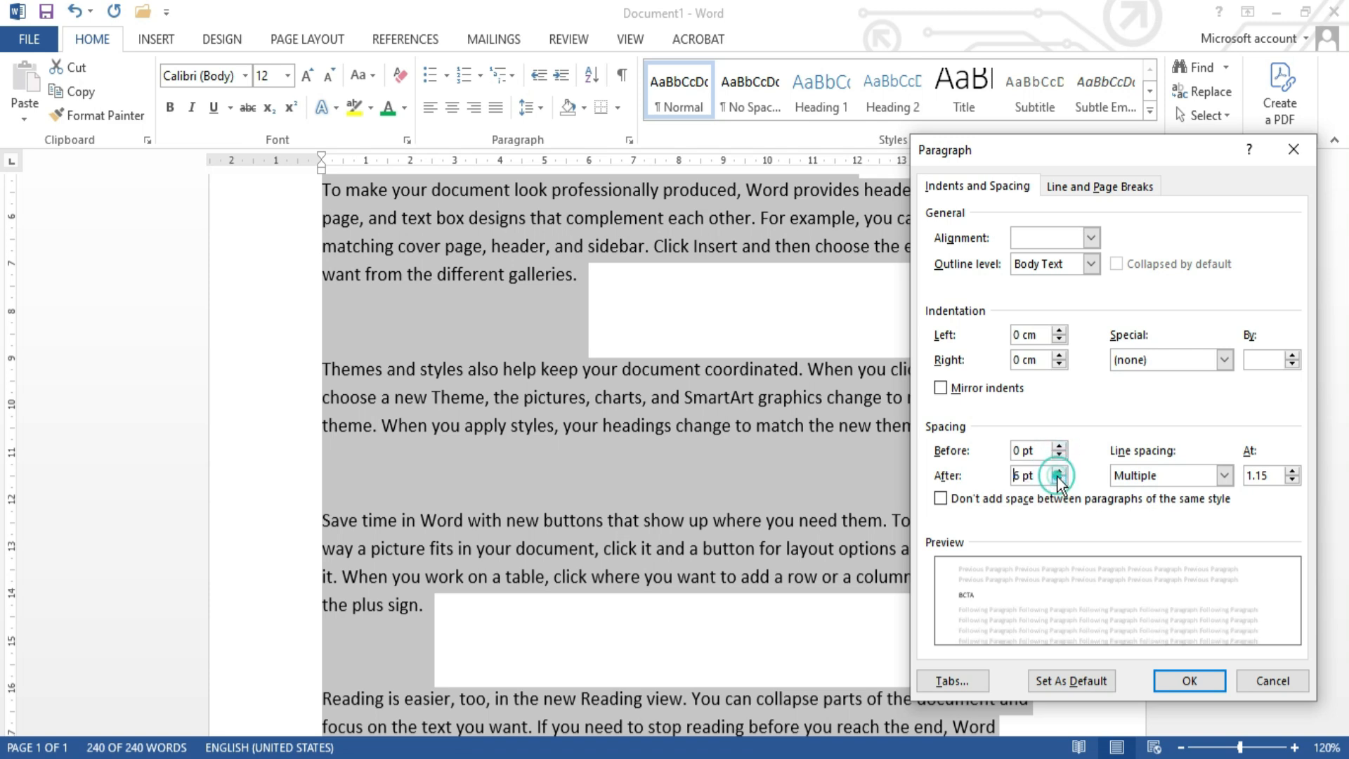
{"action": "left_click", "coordinate": [1189, 681]}
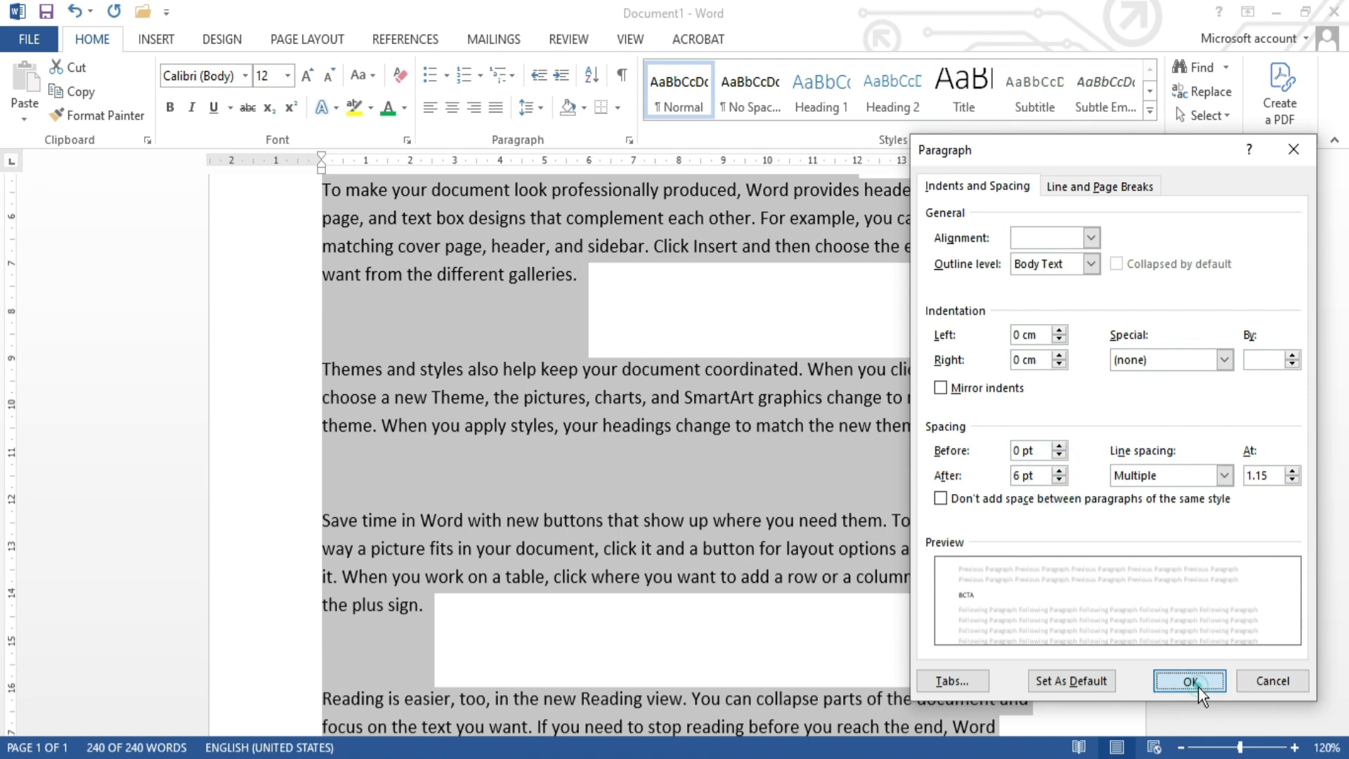
{"action": "left_click", "coordinate": [839, 478]}
{"action": "scroll", "coordinate": [840, 478], "scroll_direction": "up", "scroll_amount": 5}
{"action": "scroll", "coordinate": [841, 478], "scroll_direction": "down", "scroll_amount": 1}
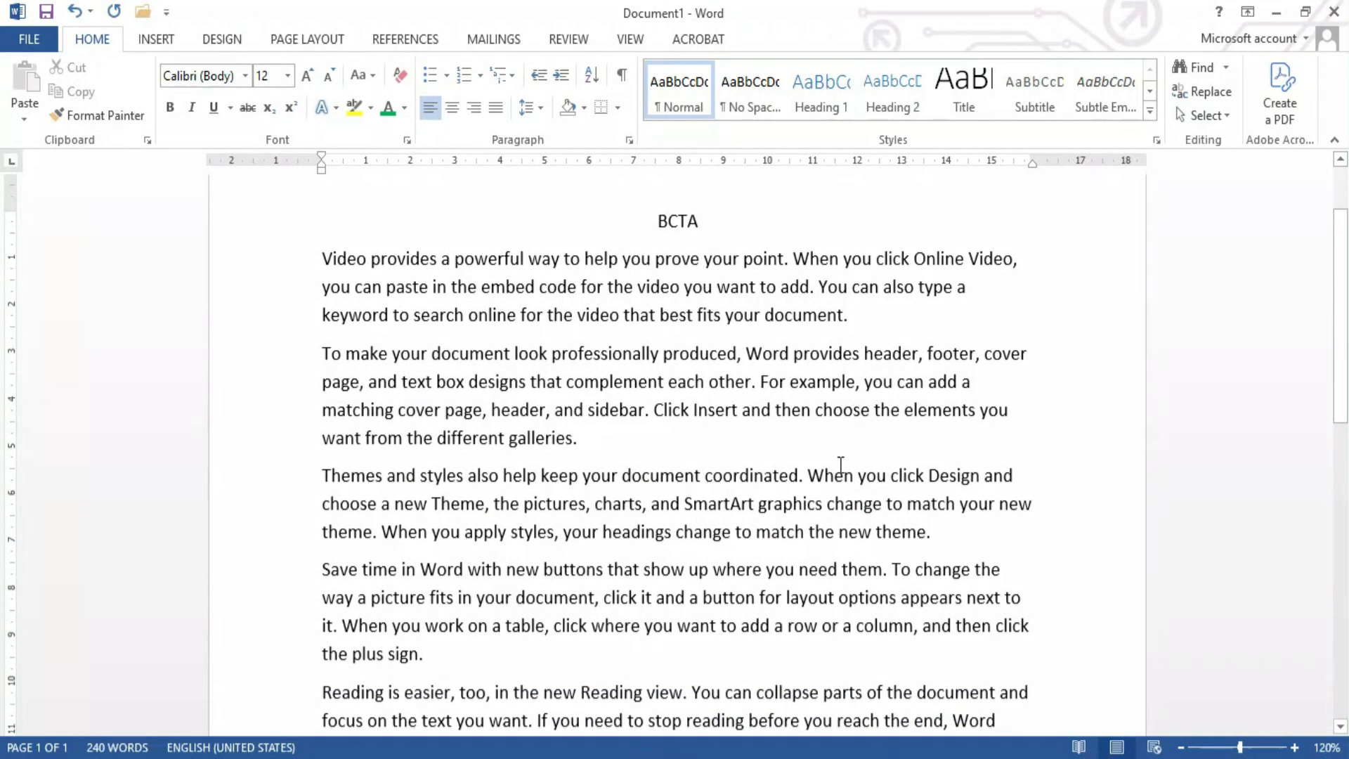
{"action": "scroll", "coordinate": [716, 575], "scroll_direction": "down", "scroll_amount": 1}
{"action": "scroll", "coordinate": [716, 573], "scroll_direction": "up", "scroll_amount": 2}
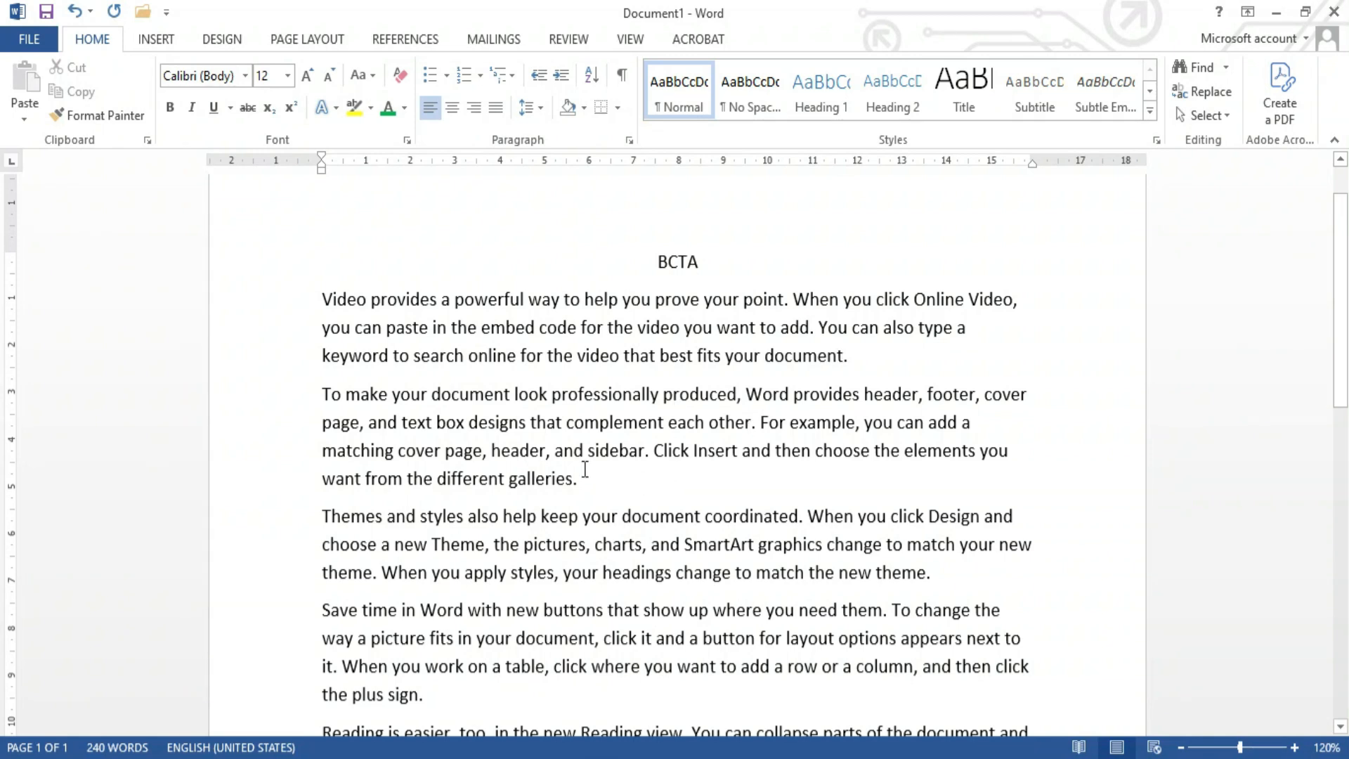
Step: Indent the paragraph beginning "To make your document look professionally produced" by 1 cm from the left
{"action": "left_click_drag", "start_coordinate": [578, 478], "coordinate": [322, 402]}
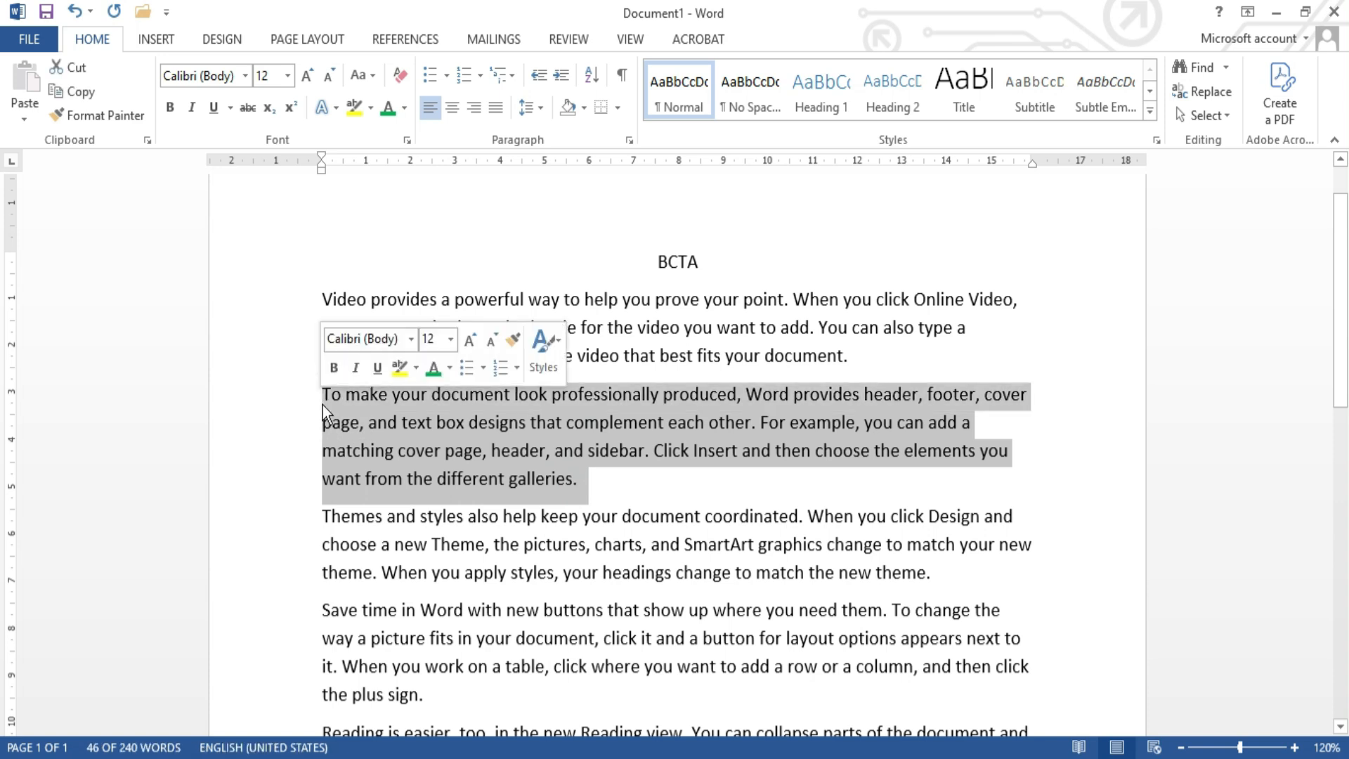
{"action": "left_click", "coordinate": [630, 143]}
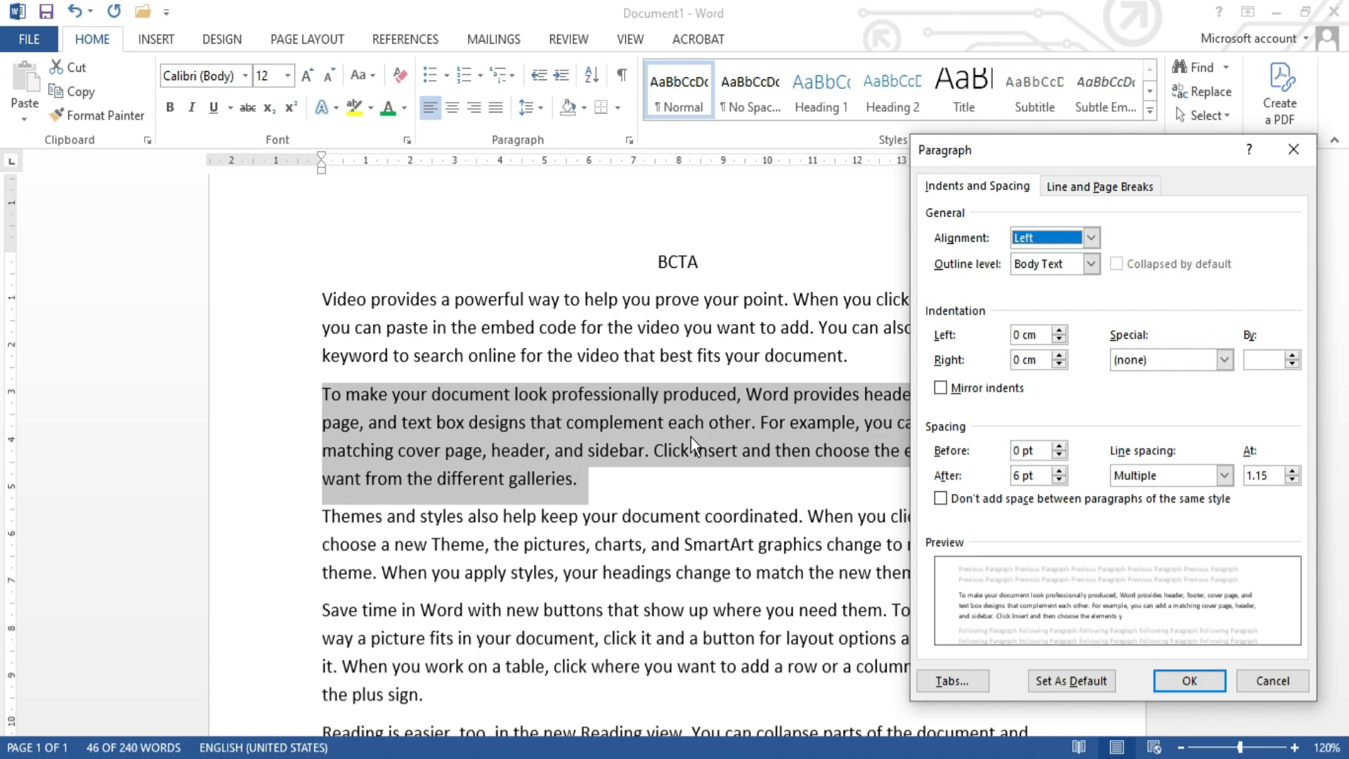
{"action": "left_click", "coordinate": [1065, 330]}
{"action": "left_click", "coordinate": [1065, 330]}
{"action": "left_click", "coordinate": [1065, 331]}
{"action": "left_click", "coordinate": [1065, 331]}
{"action": "left_click", "coordinate": [1065, 330]}
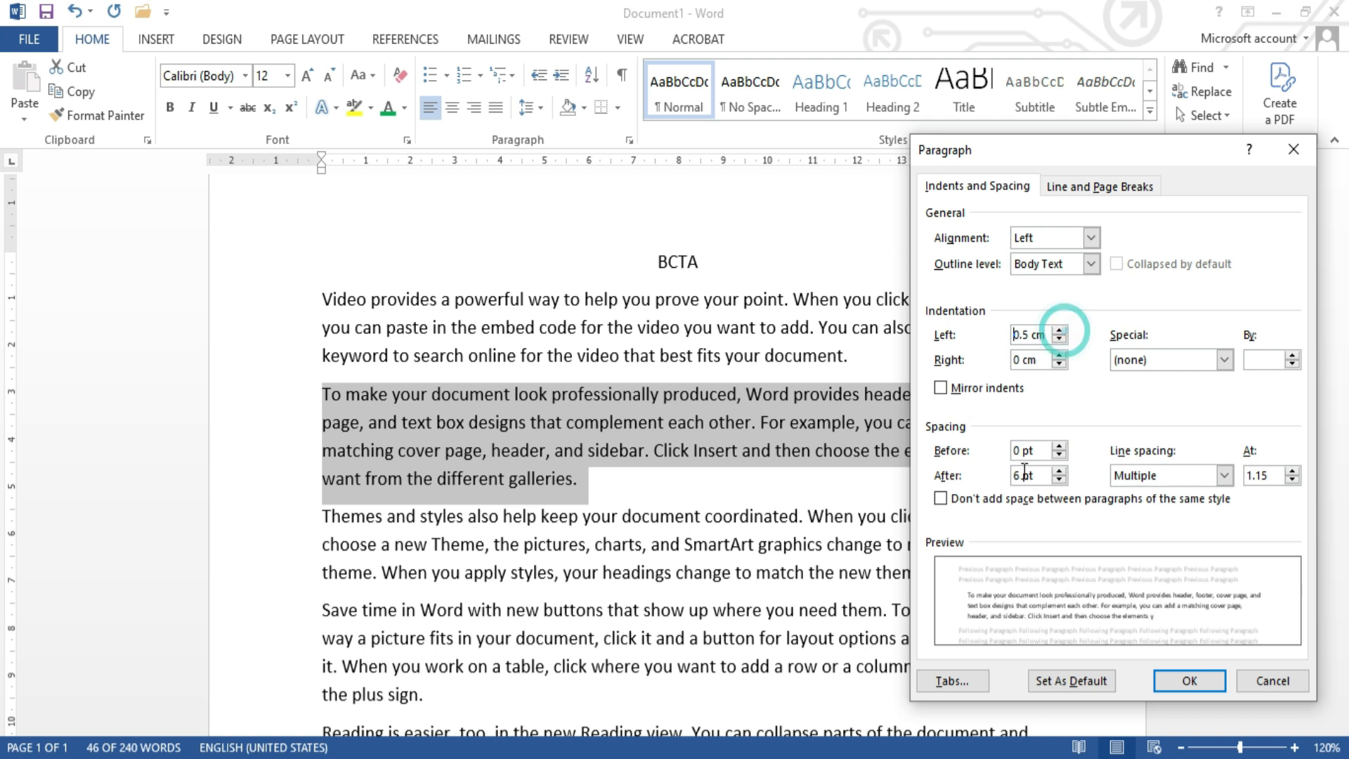
{"action": "left_click", "coordinate": [1061, 331]}
{"action": "left_click", "coordinate": [1061, 330]}
{"action": "left_click", "coordinate": [1061, 330]}
{"action": "left_click", "coordinate": [1061, 331]}
{"action": "left_click", "coordinate": [1060, 330]}
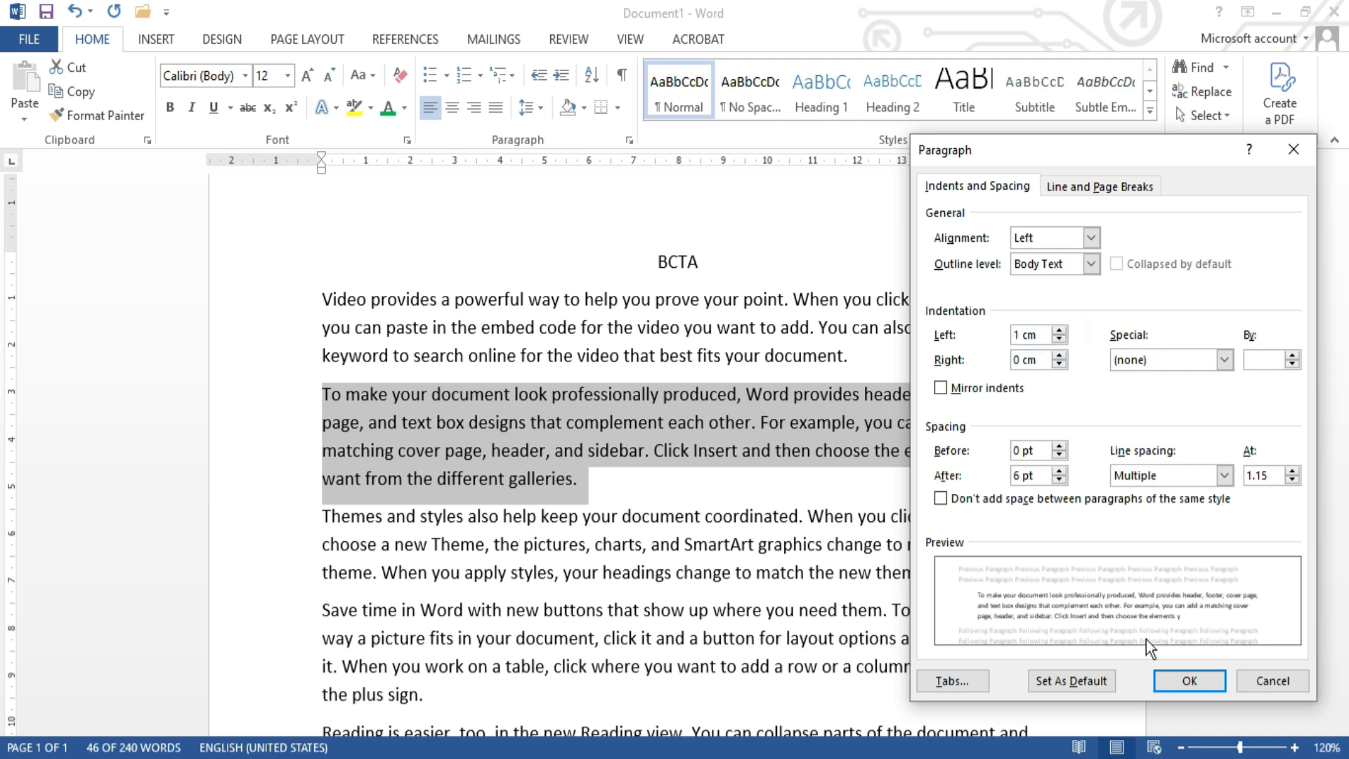
{"action": "left_click", "coordinate": [1190, 681]}
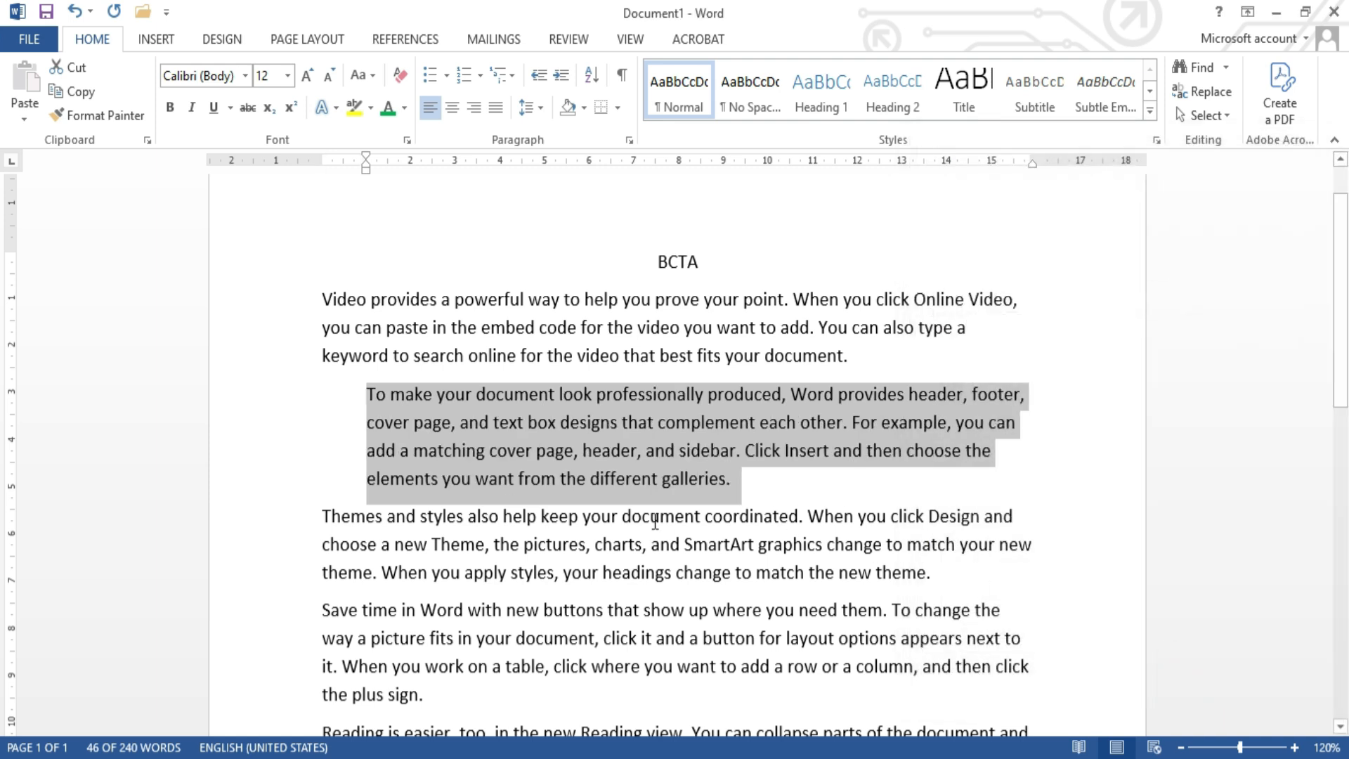
{"action": "left_click", "coordinate": [365, 399]}
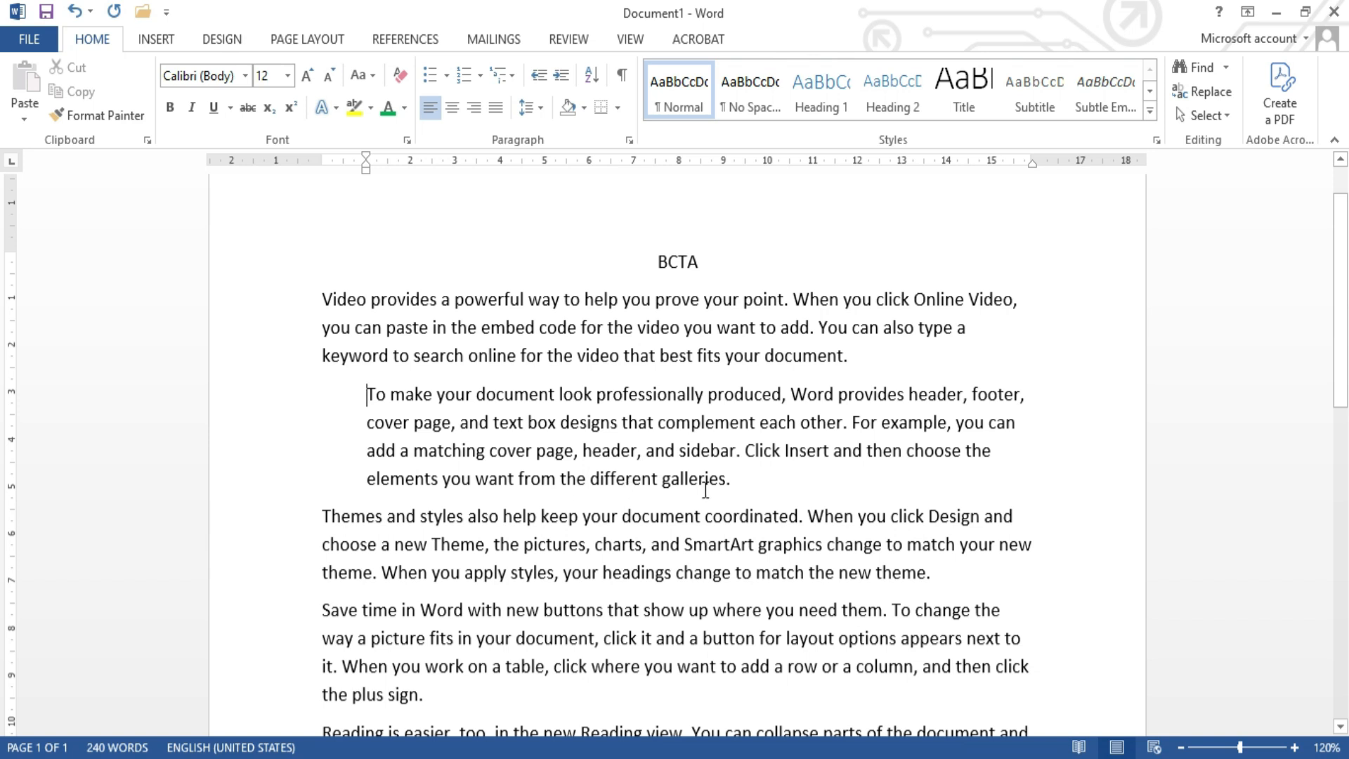
Step: Set a 1.5 cm right indent on the paragraph beginning "To make your document look professionally produced" and justify its text
{"action": "left_click_drag", "start_coordinate": [733, 484], "coordinate": [373, 404]}
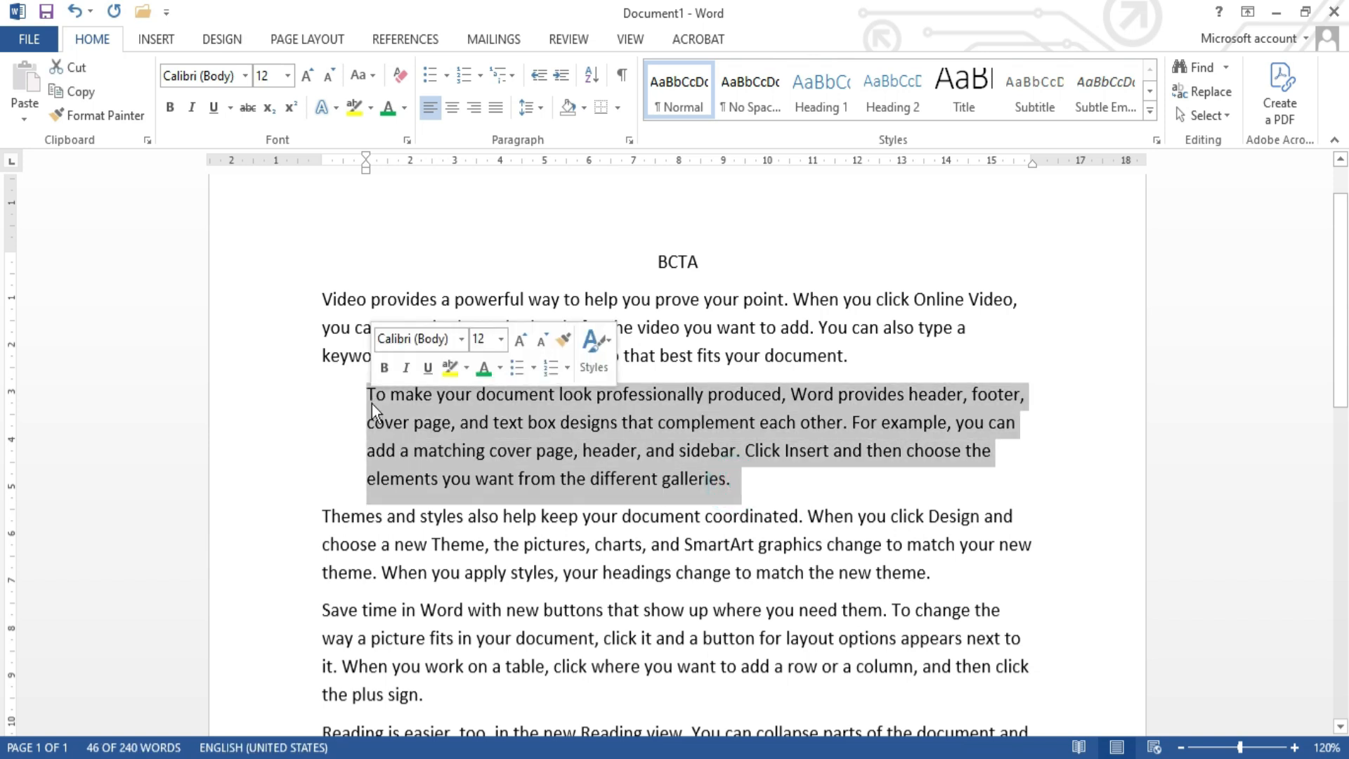
{"action": "left_click", "coordinate": [407, 140]}
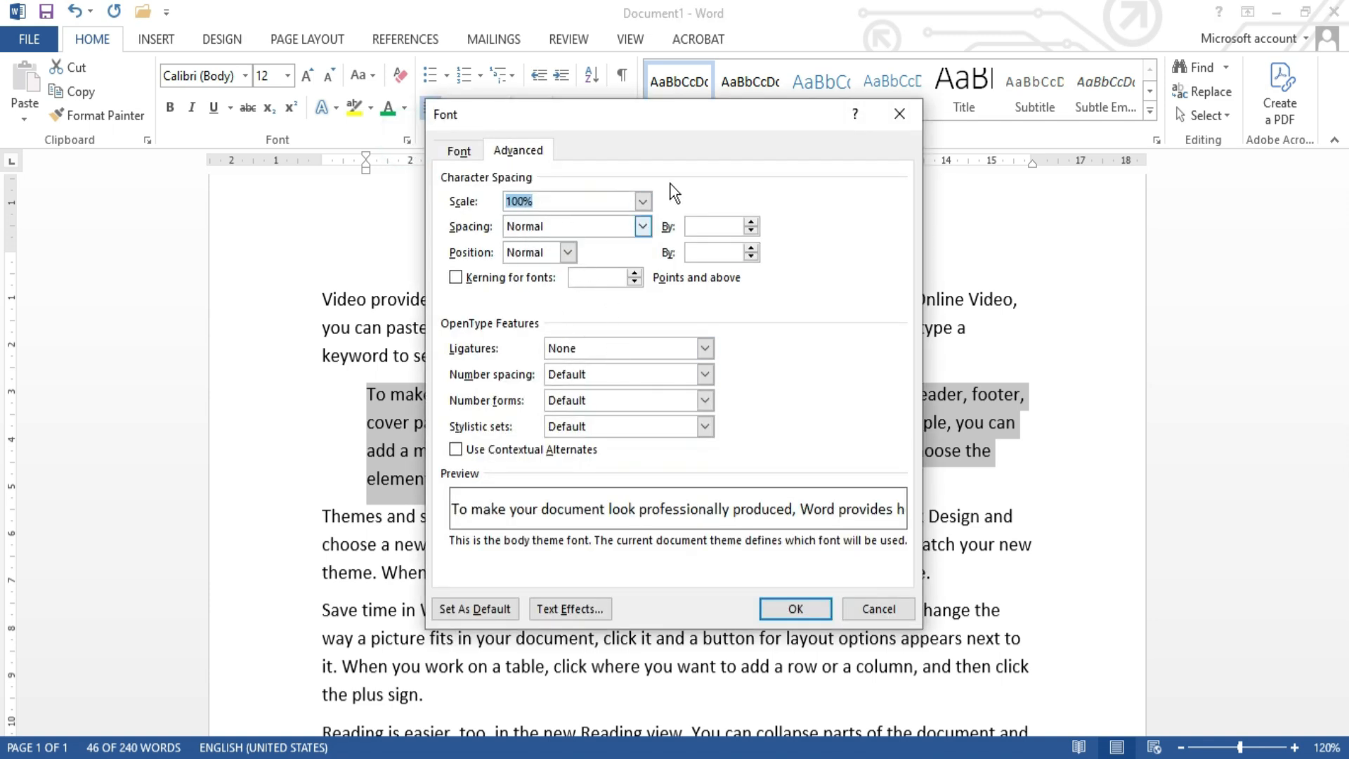
{"action": "left_click", "coordinate": [901, 113]}
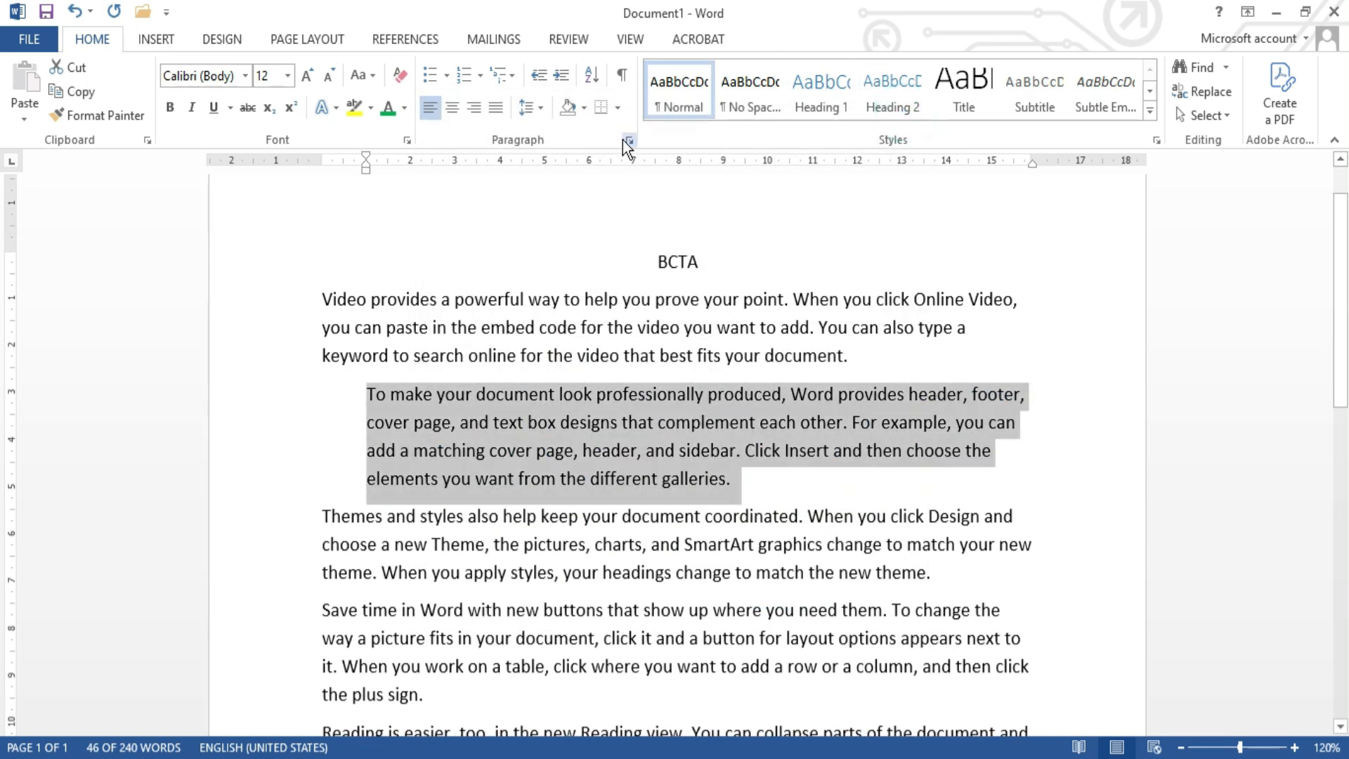
{"action": "left_click", "coordinate": [628, 141]}
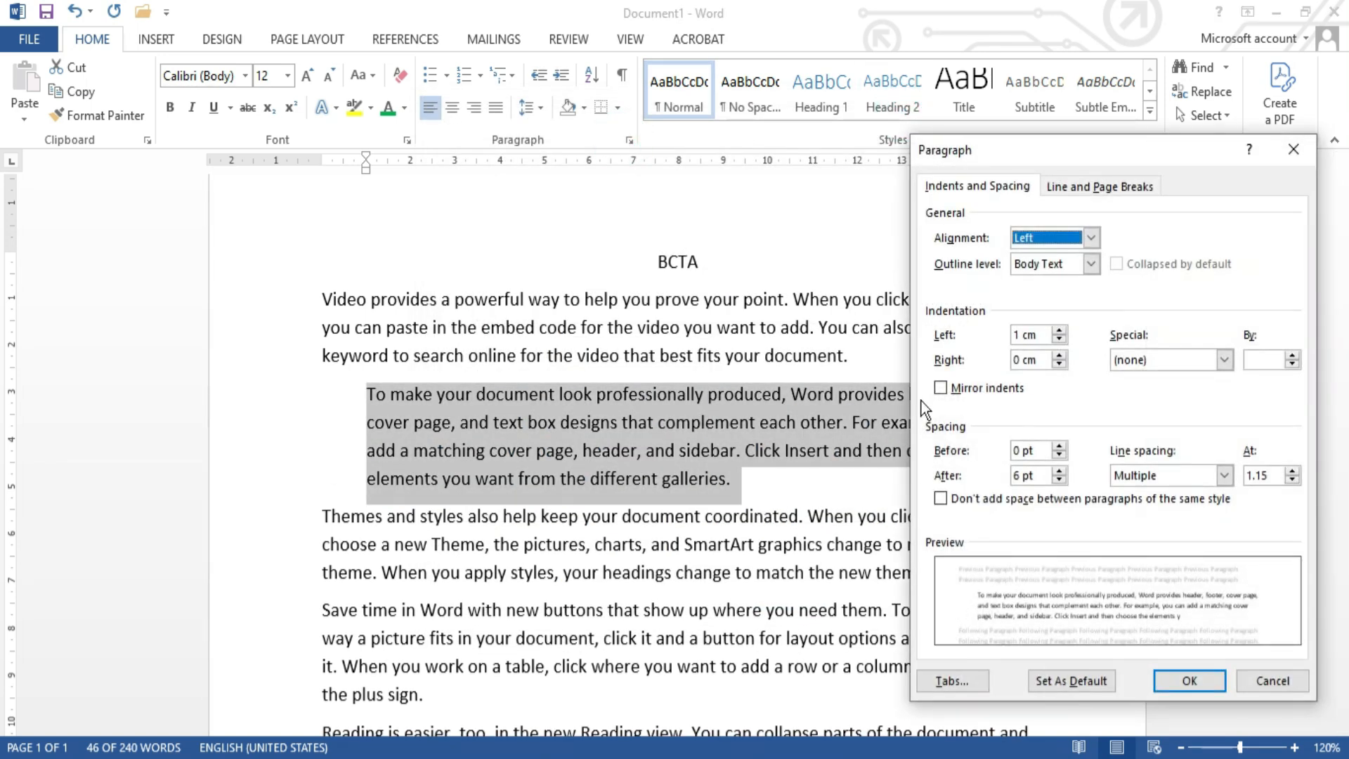
{"action": "left_click", "coordinate": [1061, 357]}
{"action": "left_click", "coordinate": [1060, 356]}
{"action": "left_click", "coordinate": [1060, 356]}
{"action": "left_click", "coordinate": [1060, 357]}
{"action": "left_click", "coordinate": [1061, 356]}
{"action": "left_click", "coordinate": [1060, 356]}
{"action": "left_click", "coordinate": [1060, 356]}
{"action": "left_click", "coordinate": [1060, 356]}
{"action": "left_click", "coordinate": [1060, 356]}
{"action": "left_click", "coordinate": [1061, 356]}
{"action": "left_click", "coordinate": [1060, 356]}
{"action": "left_click", "coordinate": [1061, 357]}
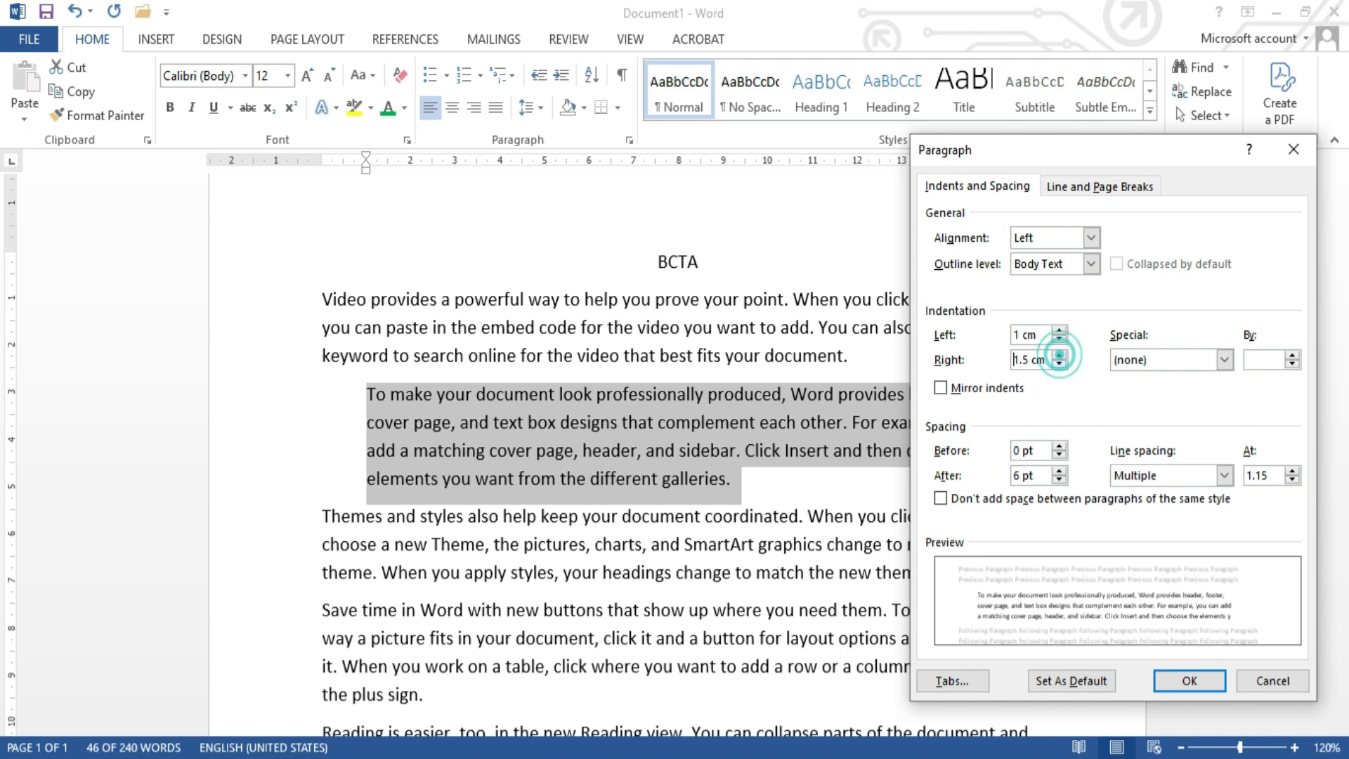
{"action": "left_click", "coordinate": [1208, 681]}
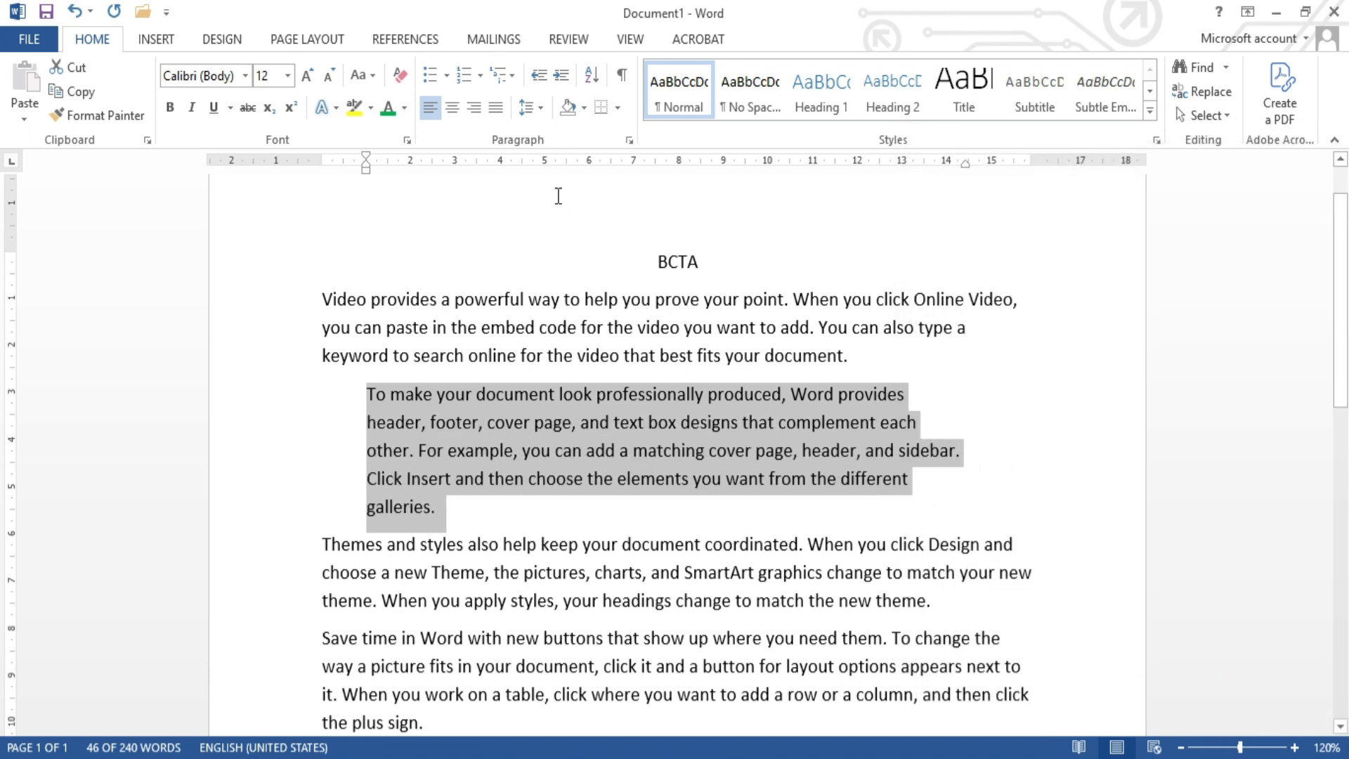
{"action": "left_click", "coordinate": [496, 109]}
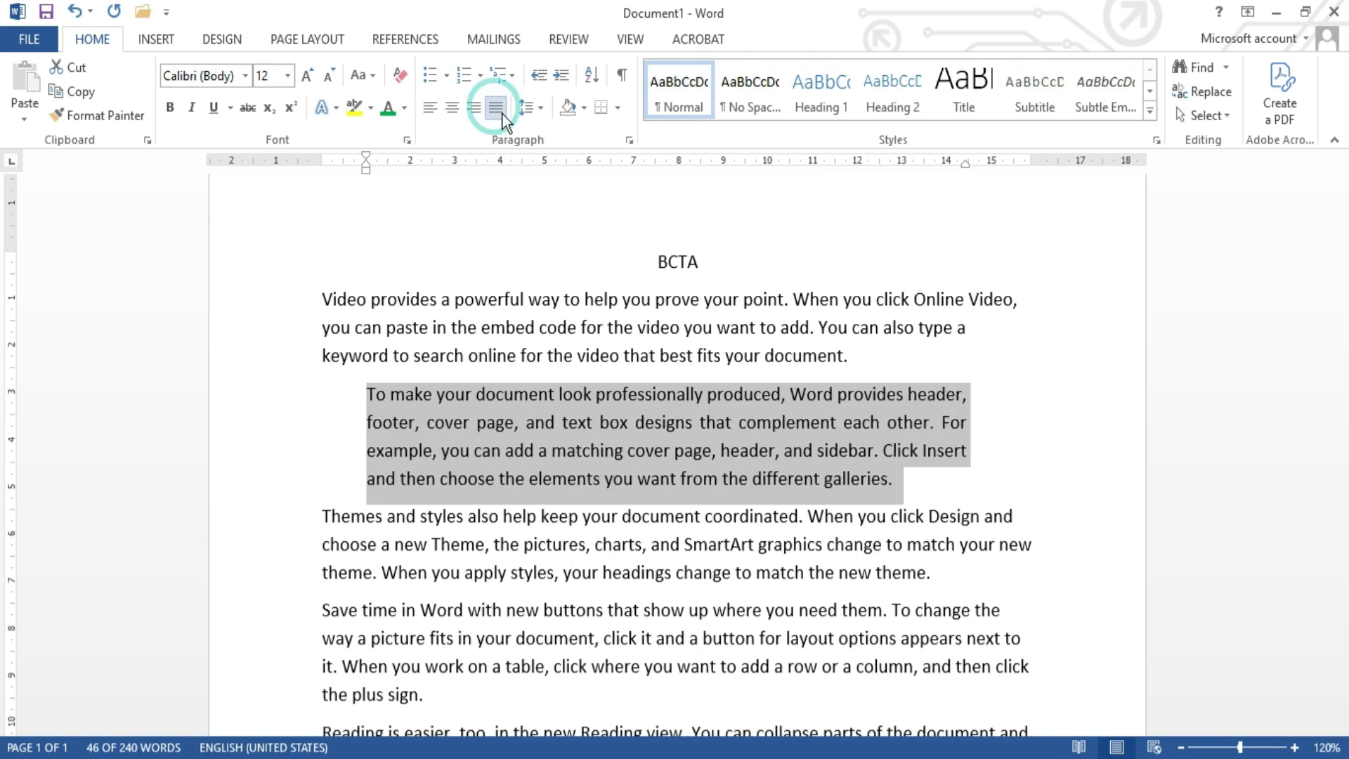
{"action": "left_click", "coordinate": [891, 492]}
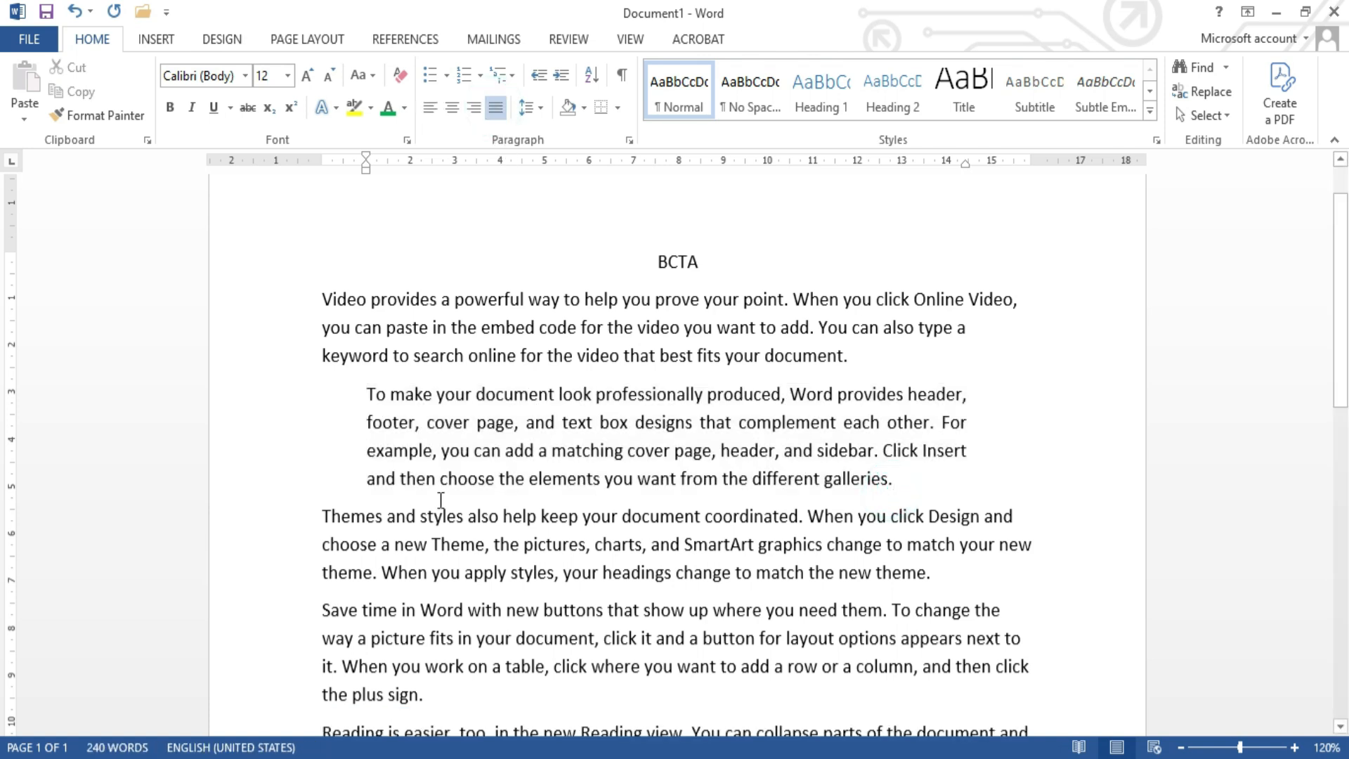